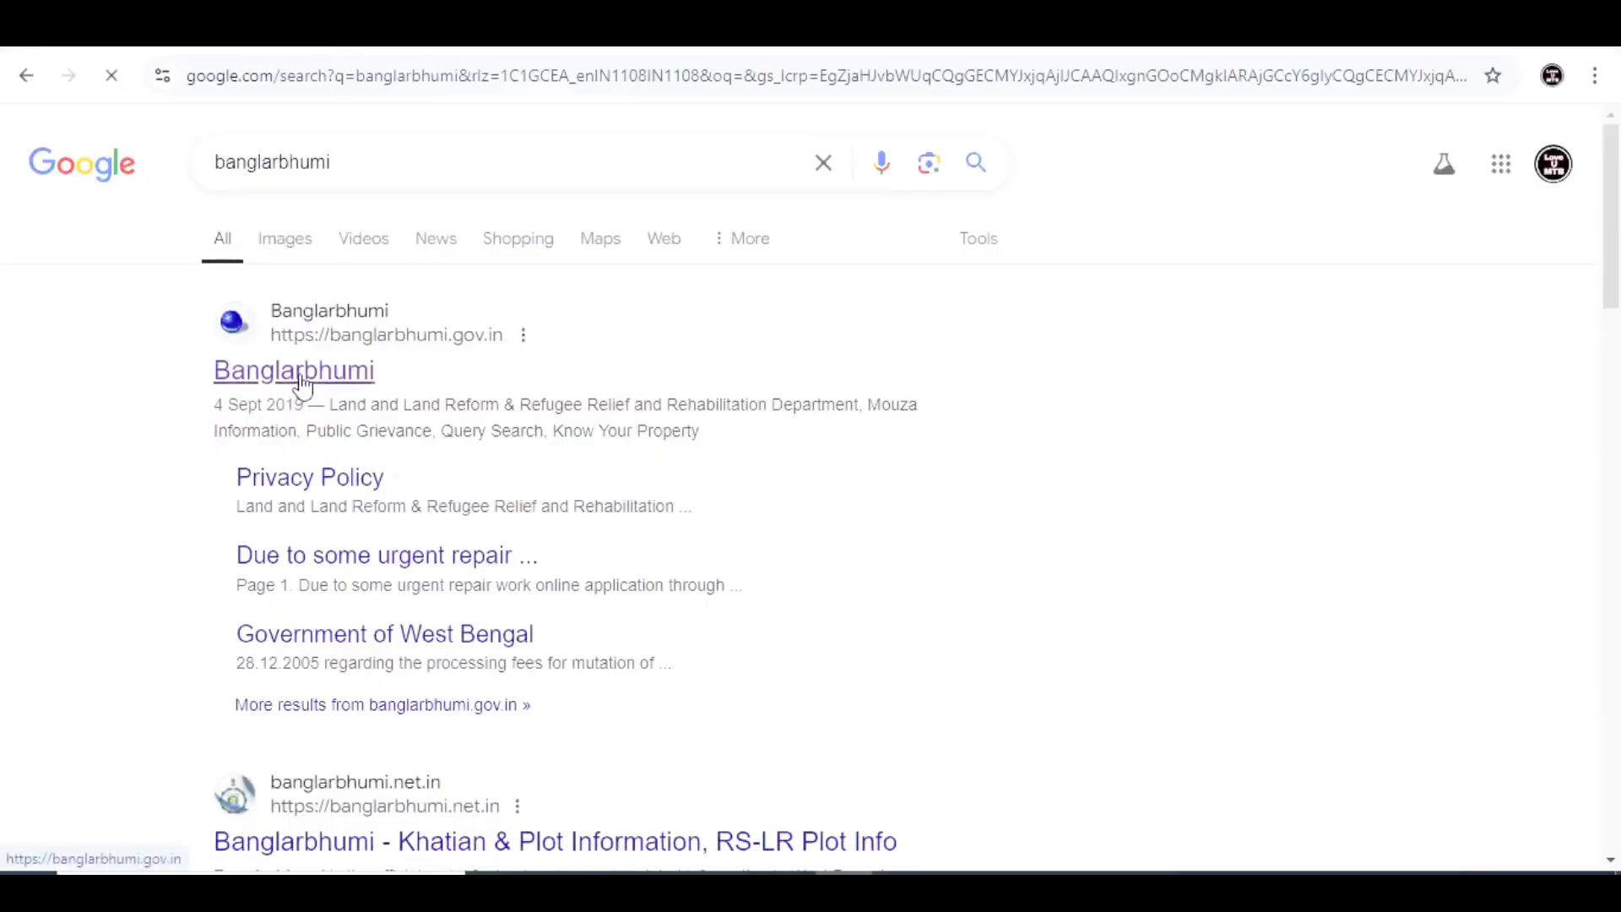
Step: Open the Banglarbhumi site from the search results and bring up its Public Registration Form
click(302, 372)
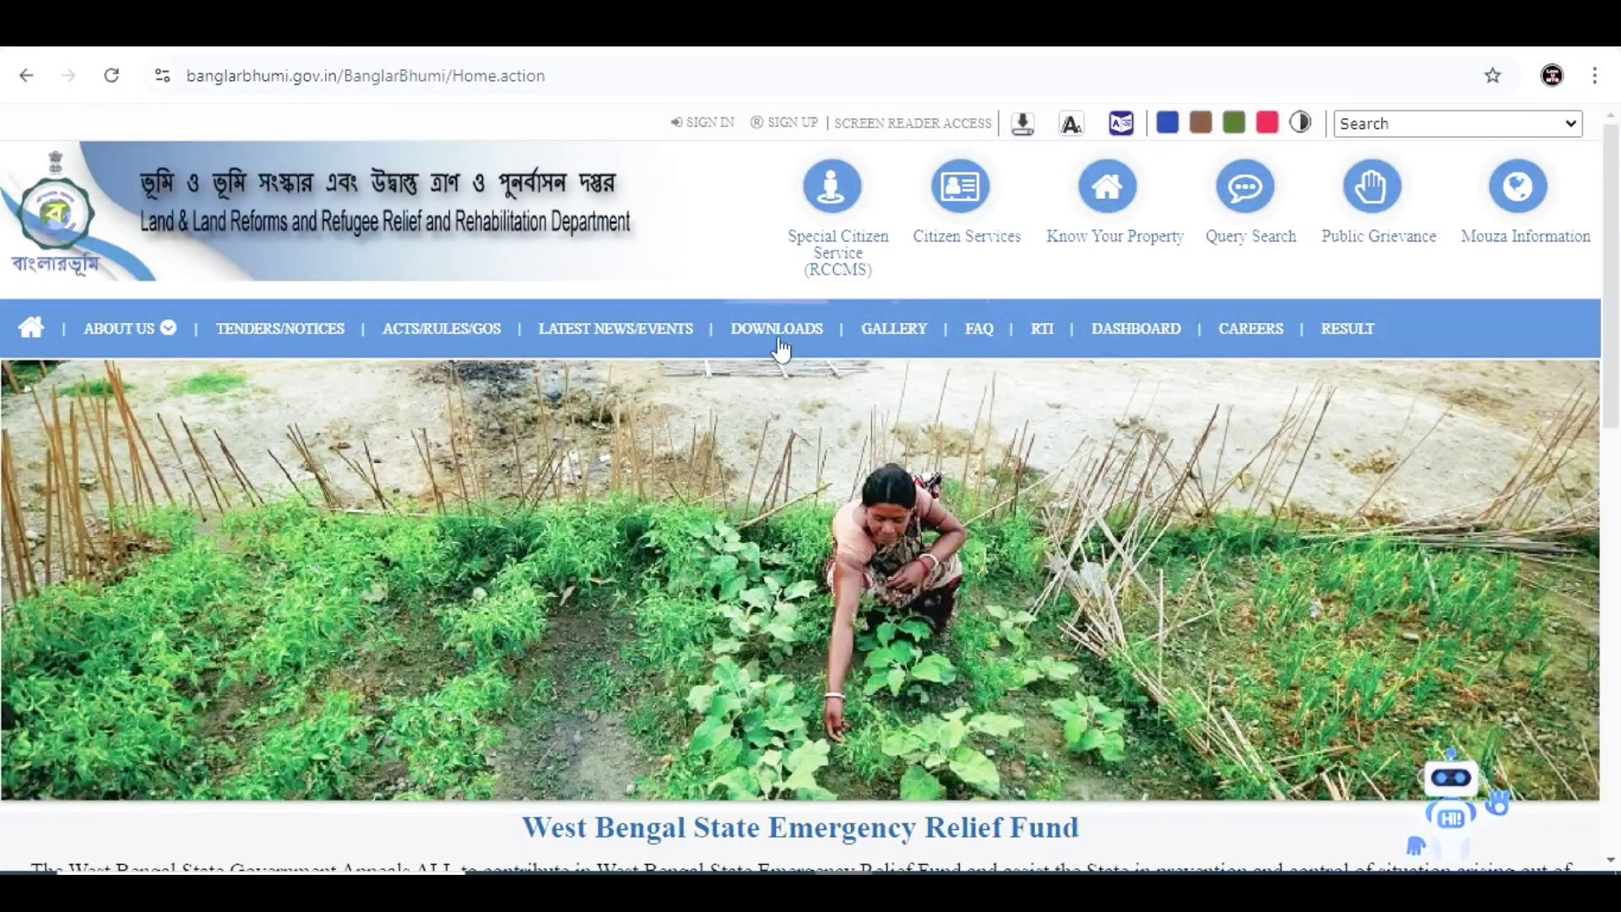
click(788, 124)
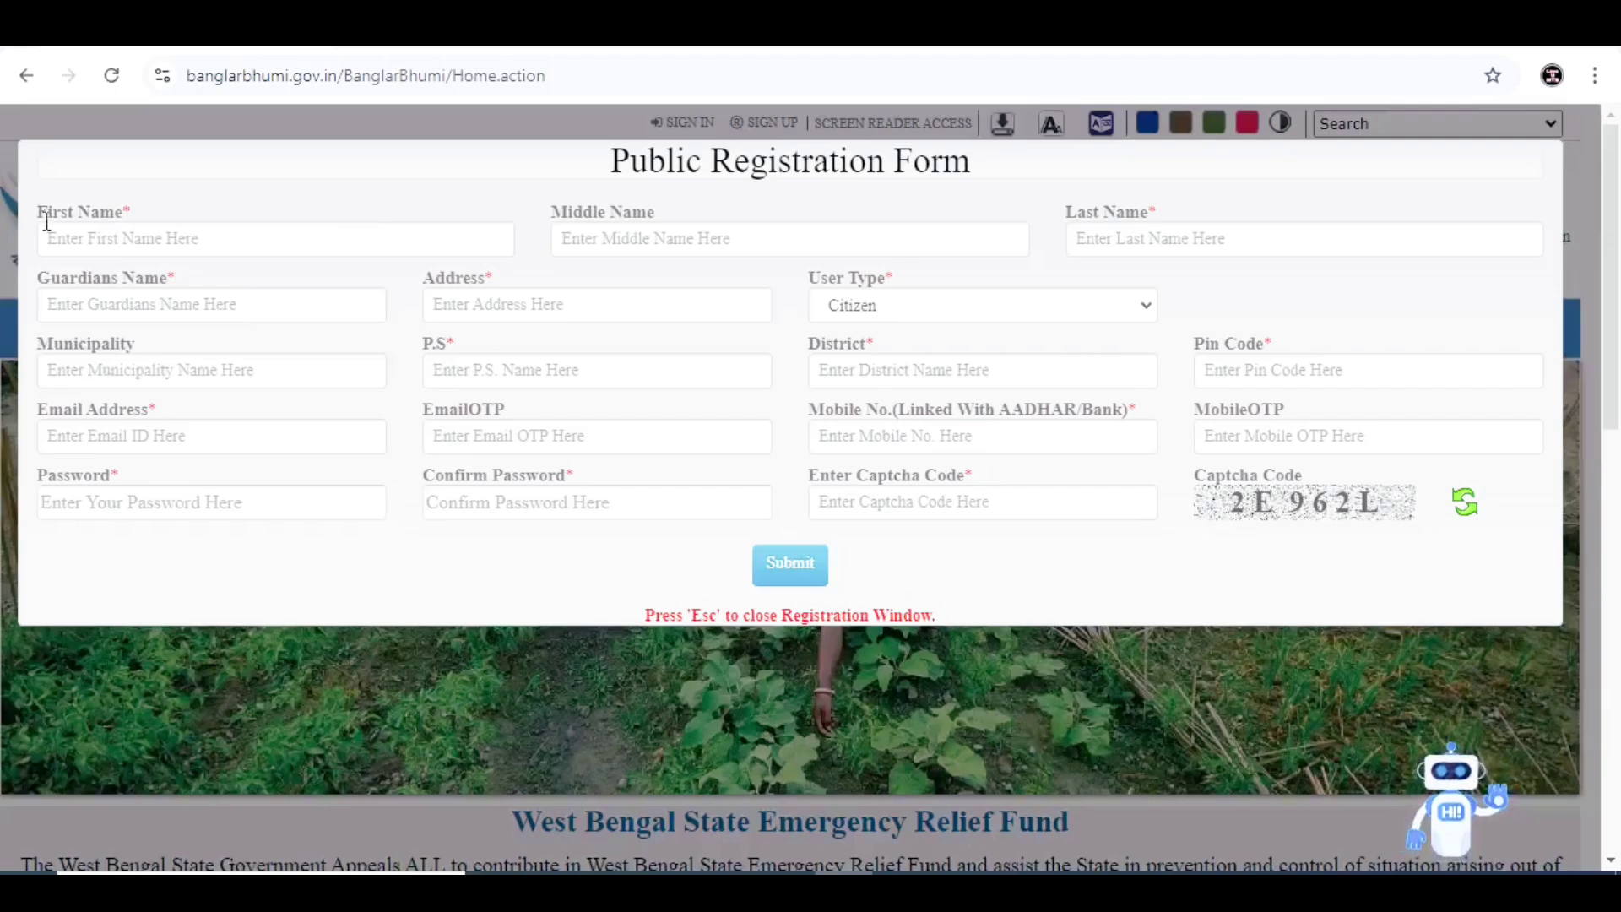
Step: Review the registration form's name, guardian, address, user type, municipality, P.S., district and pin code fields
triple_click(126, 212)
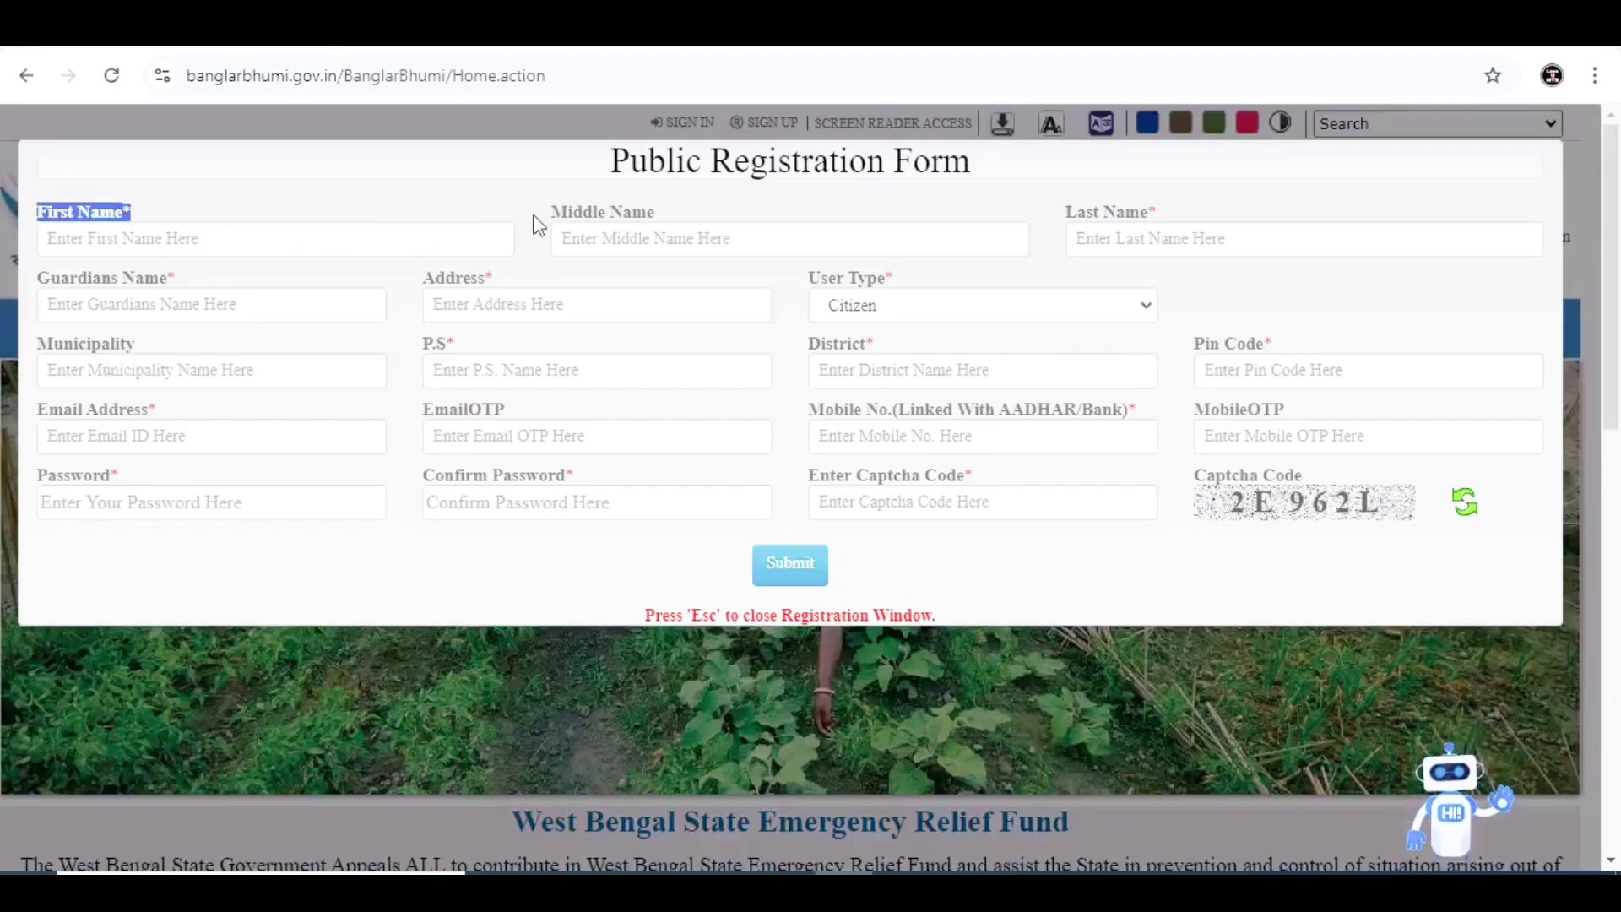
triple_click(636, 222)
drag(1068, 213, 1166, 221)
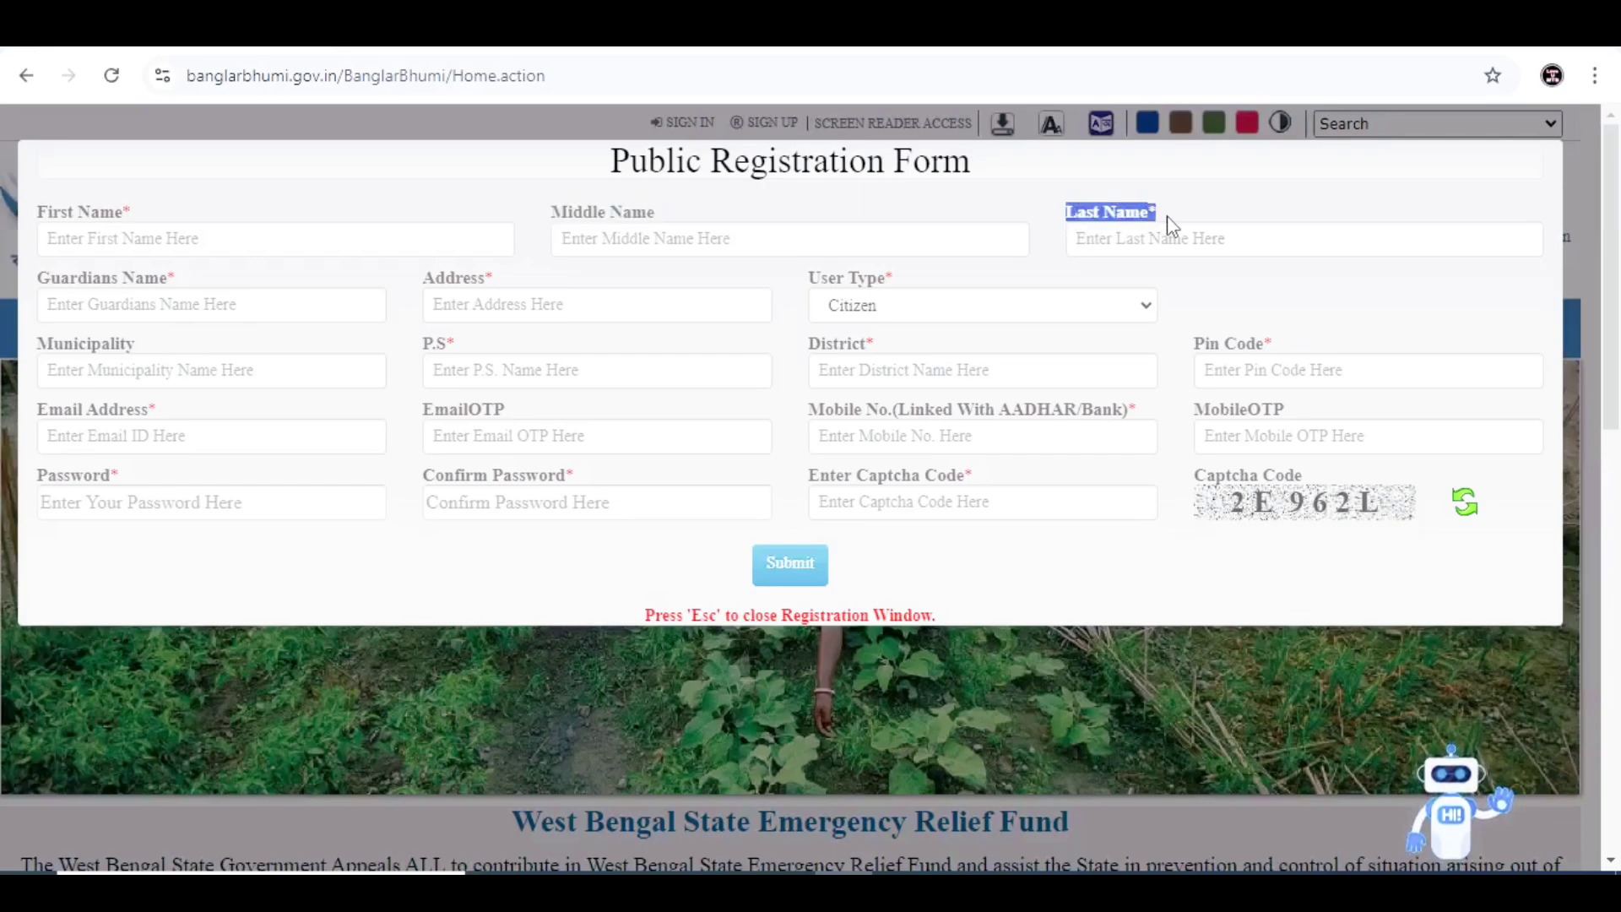
drag(41, 279, 201, 278)
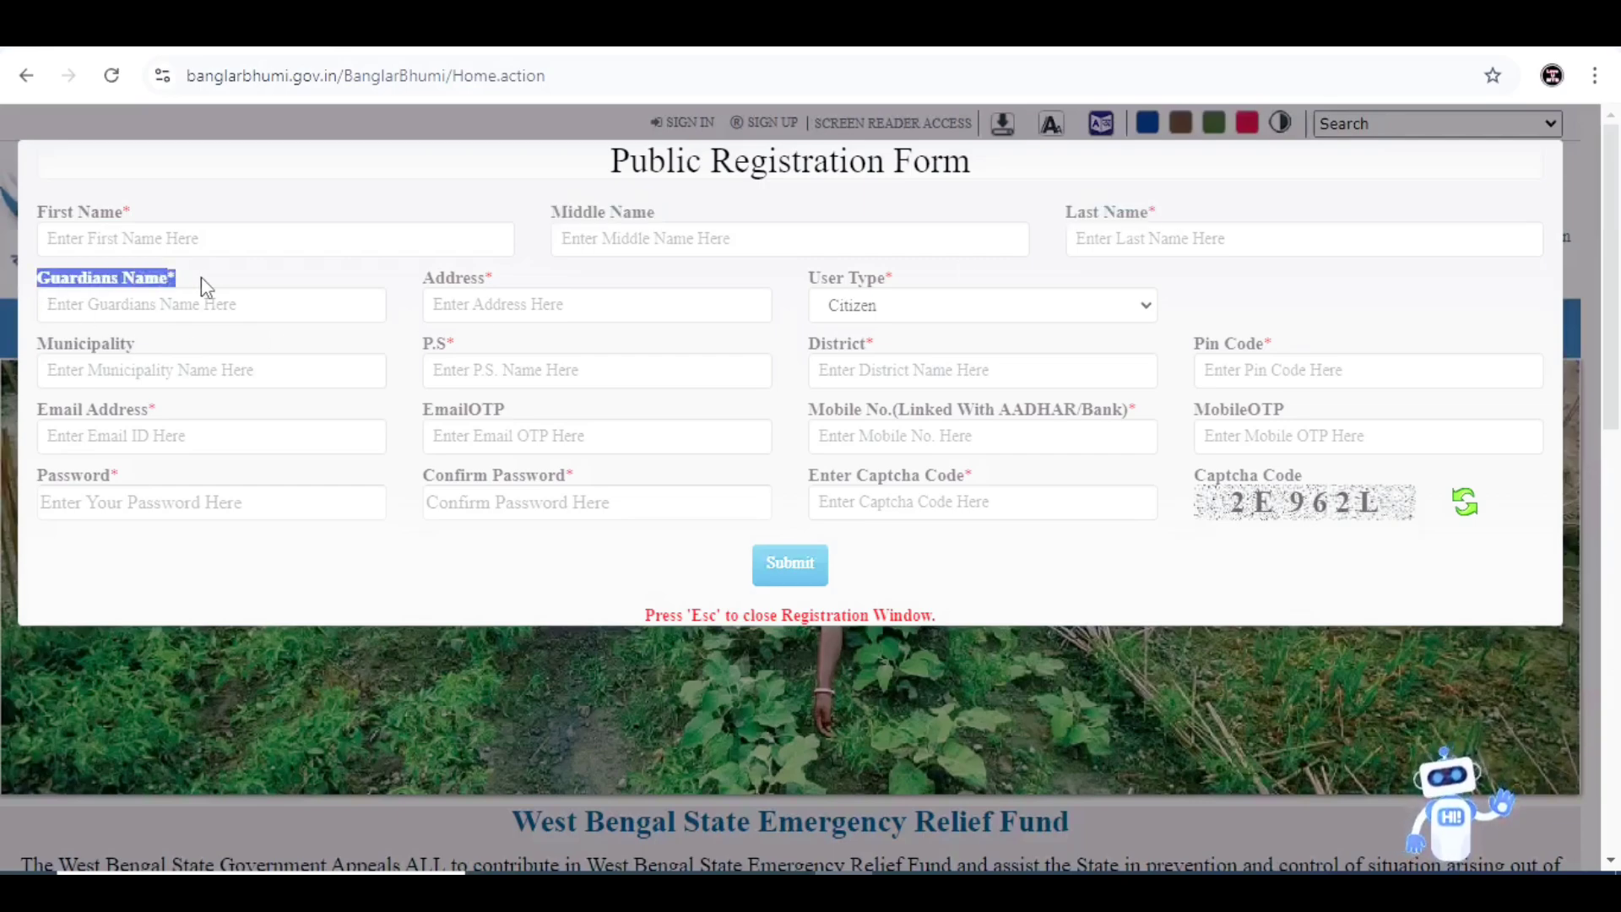
drag(422, 279, 517, 290)
drag(795, 277, 899, 281)
click(890, 310)
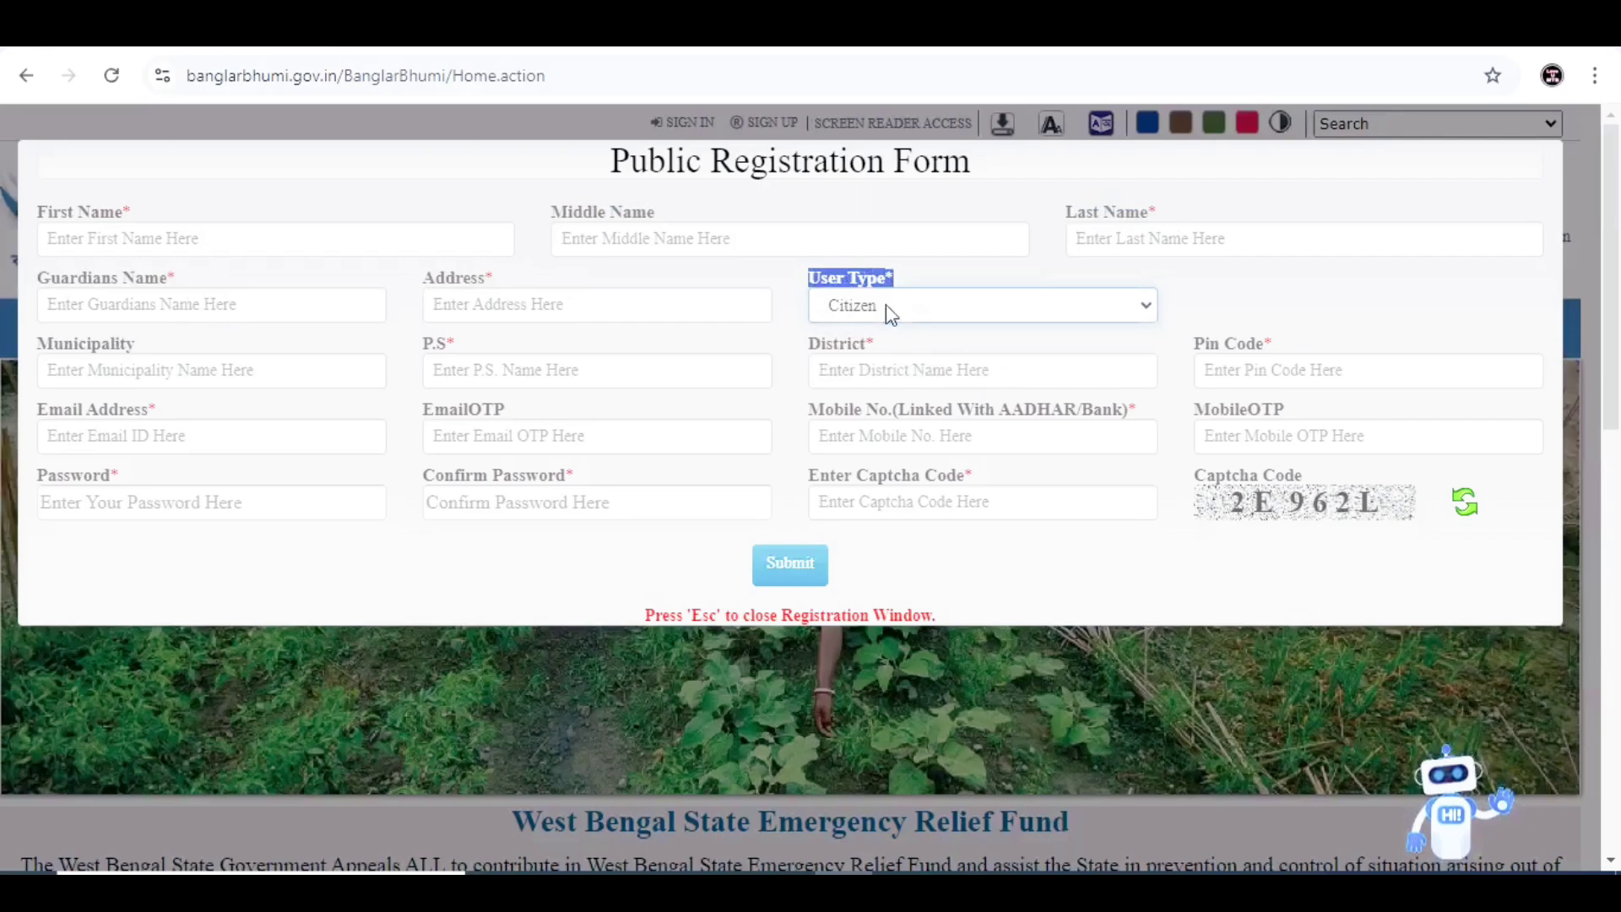
drag(35, 355, 152, 351)
click(160, 351)
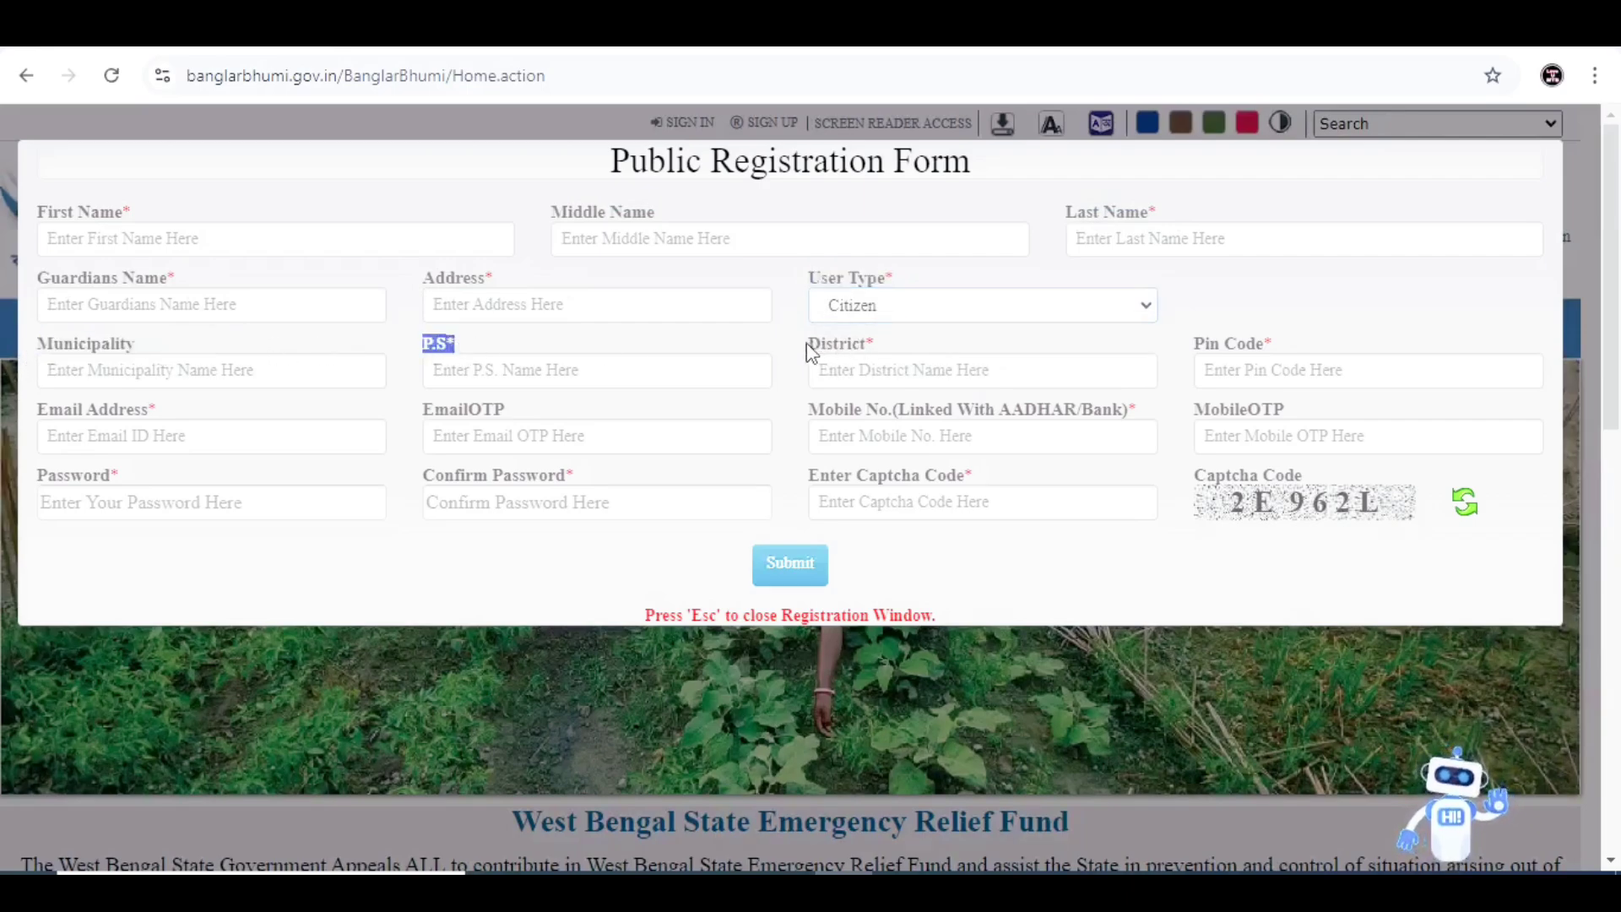
drag(806, 341, 880, 351)
drag(1191, 345, 1277, 350)
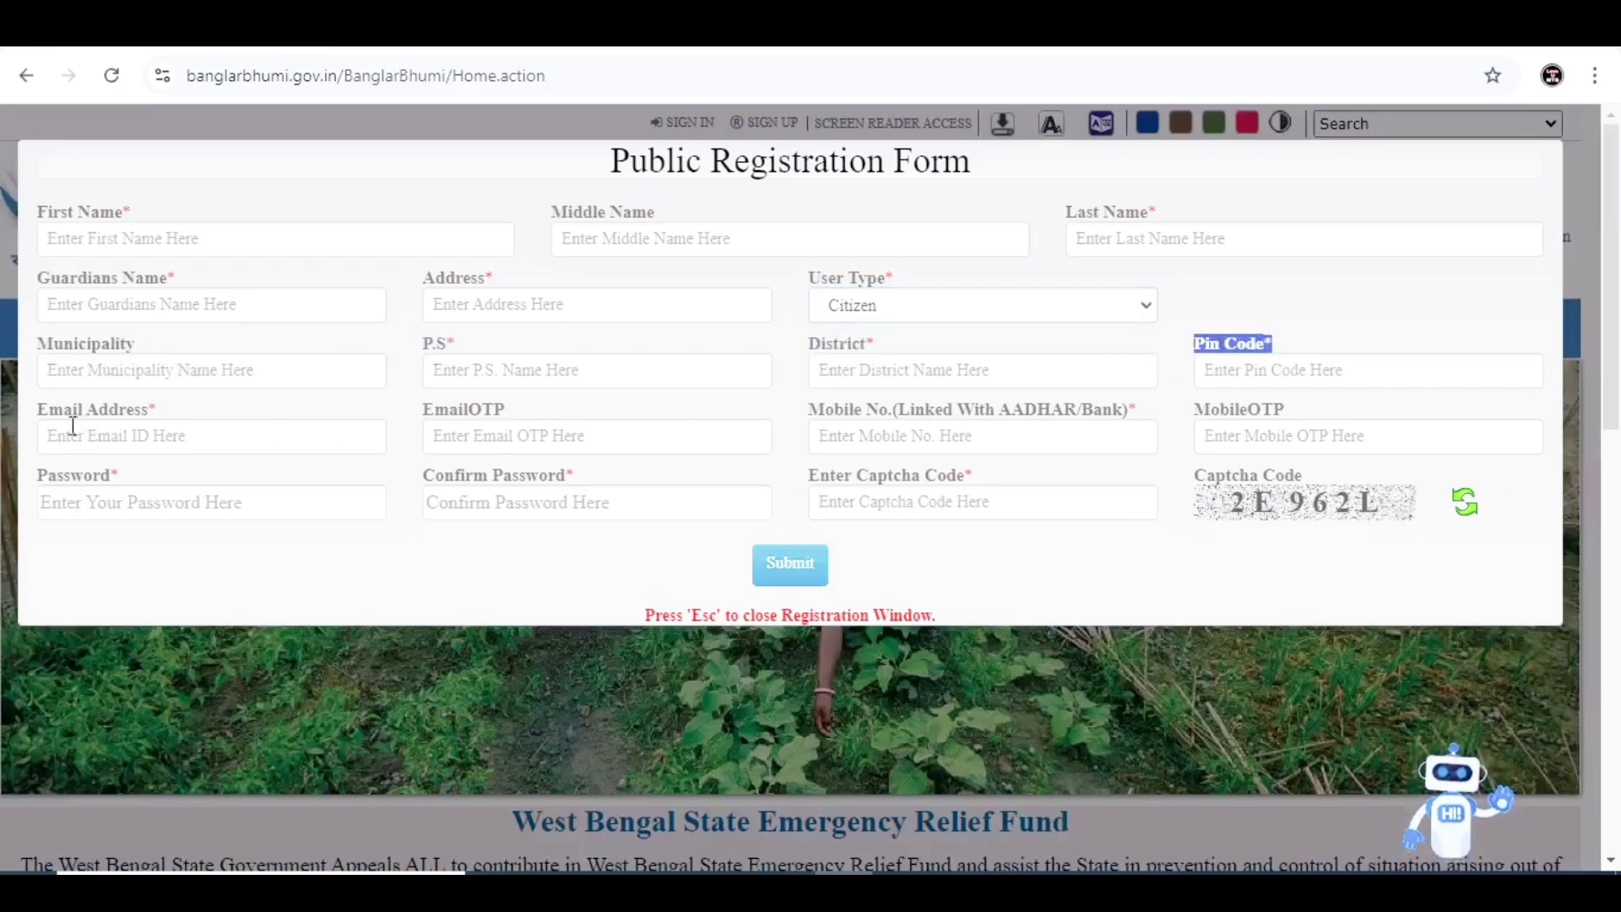
Step: Review the registration form's email, mobile, OTP, password and captcha fields, and close the form without registering
drag(32, 414, 181, 418)
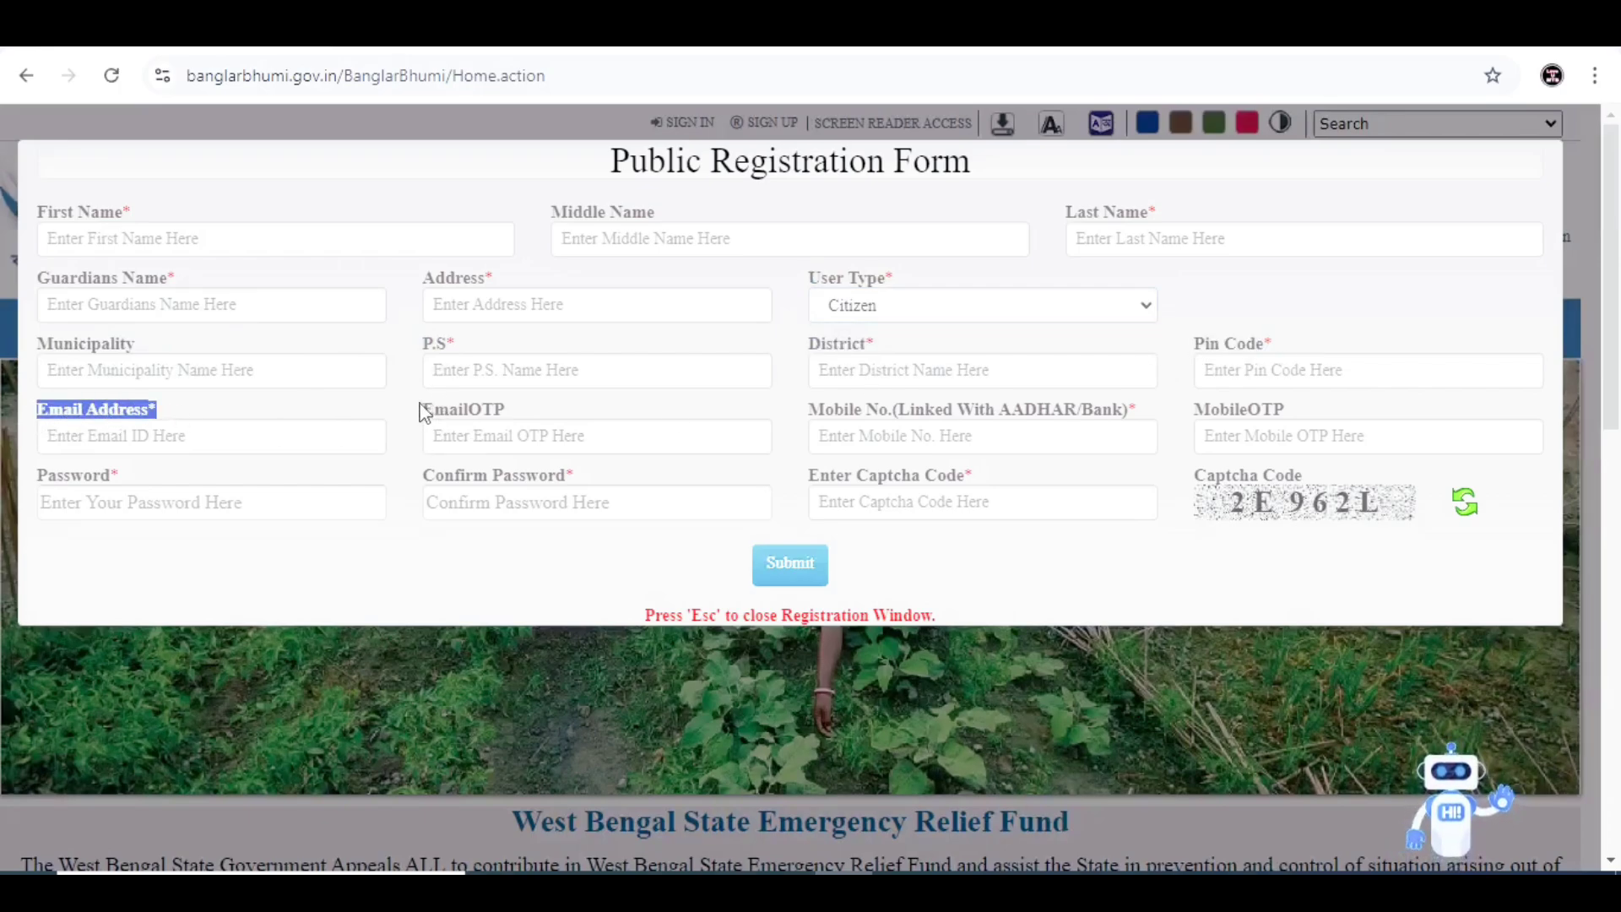
drag(422, 412, 511, 418)
click(405, 418)
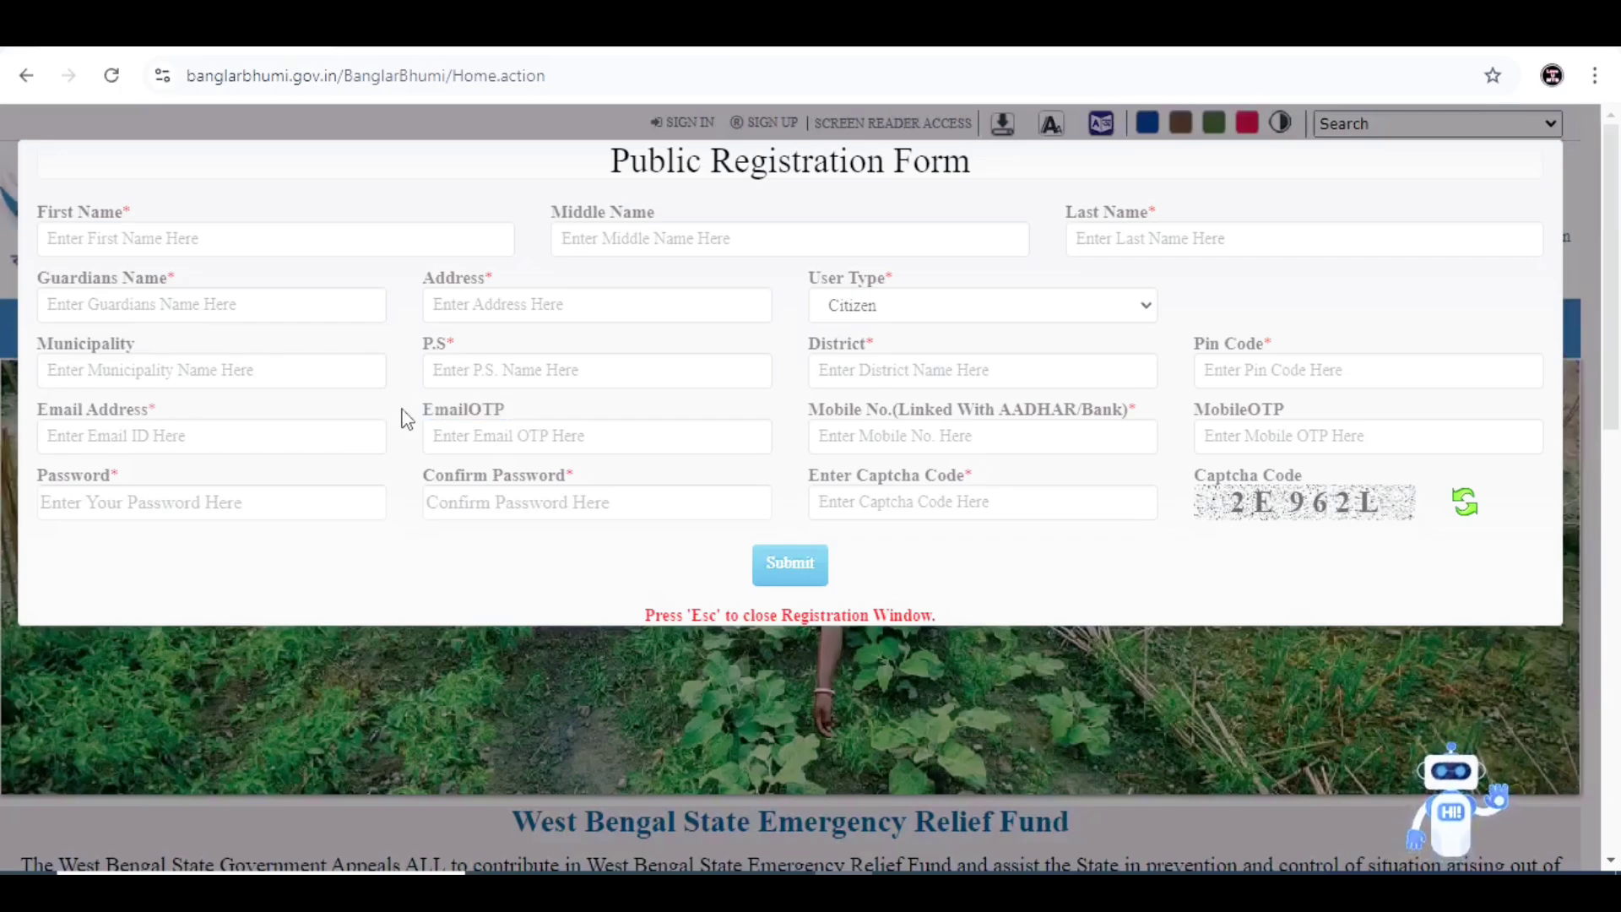
drag(800, 413, 1041, 427)
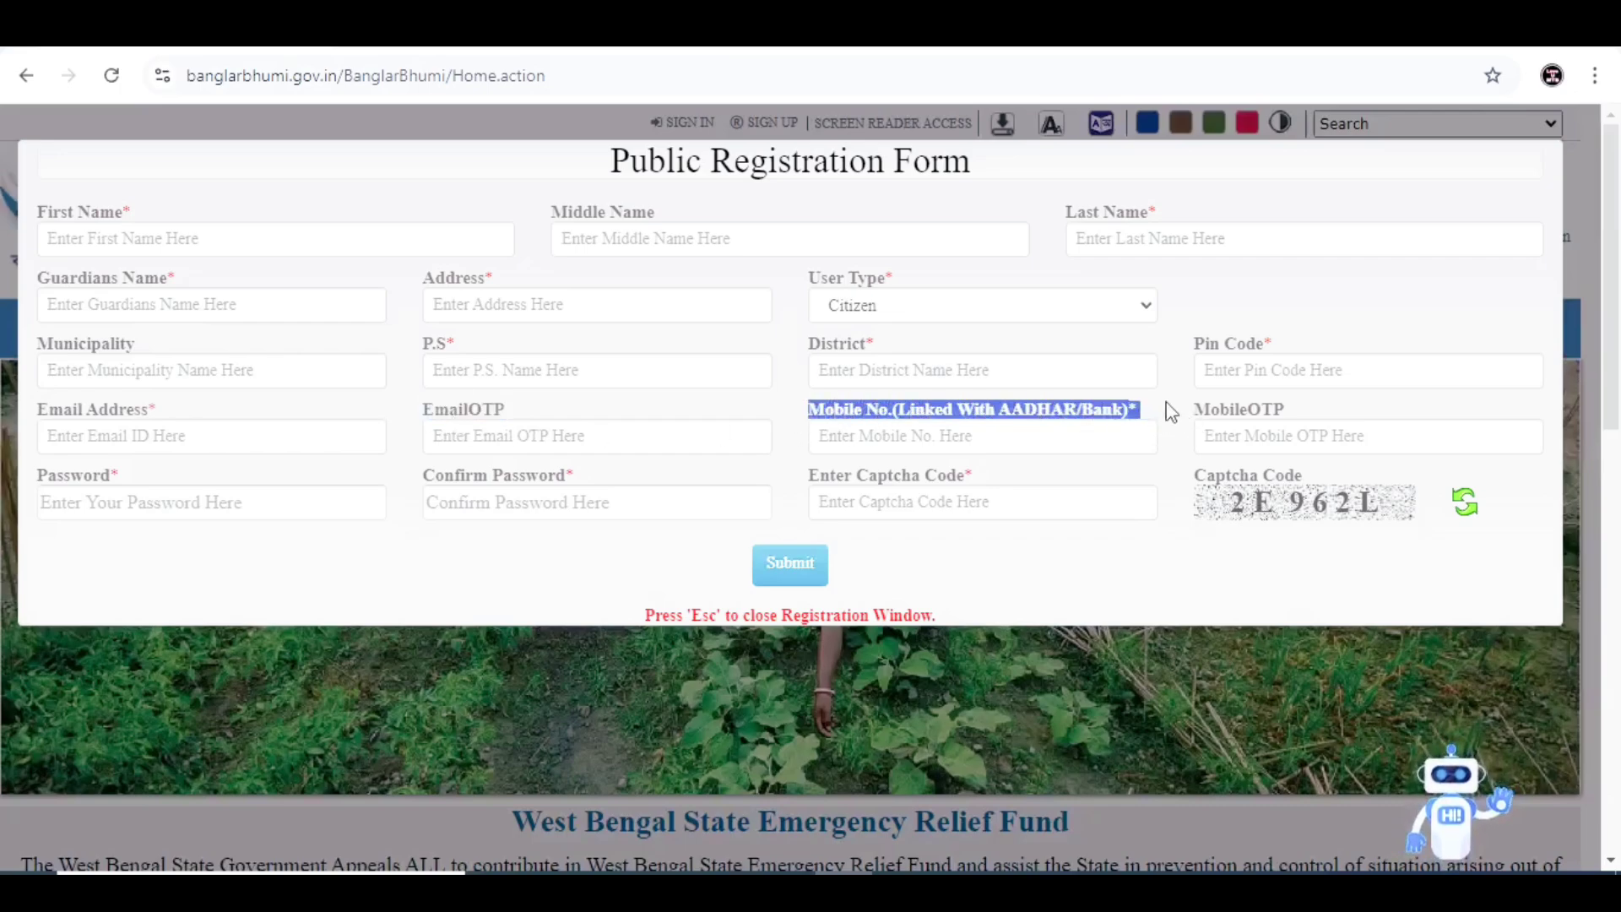
click(1200, 410)
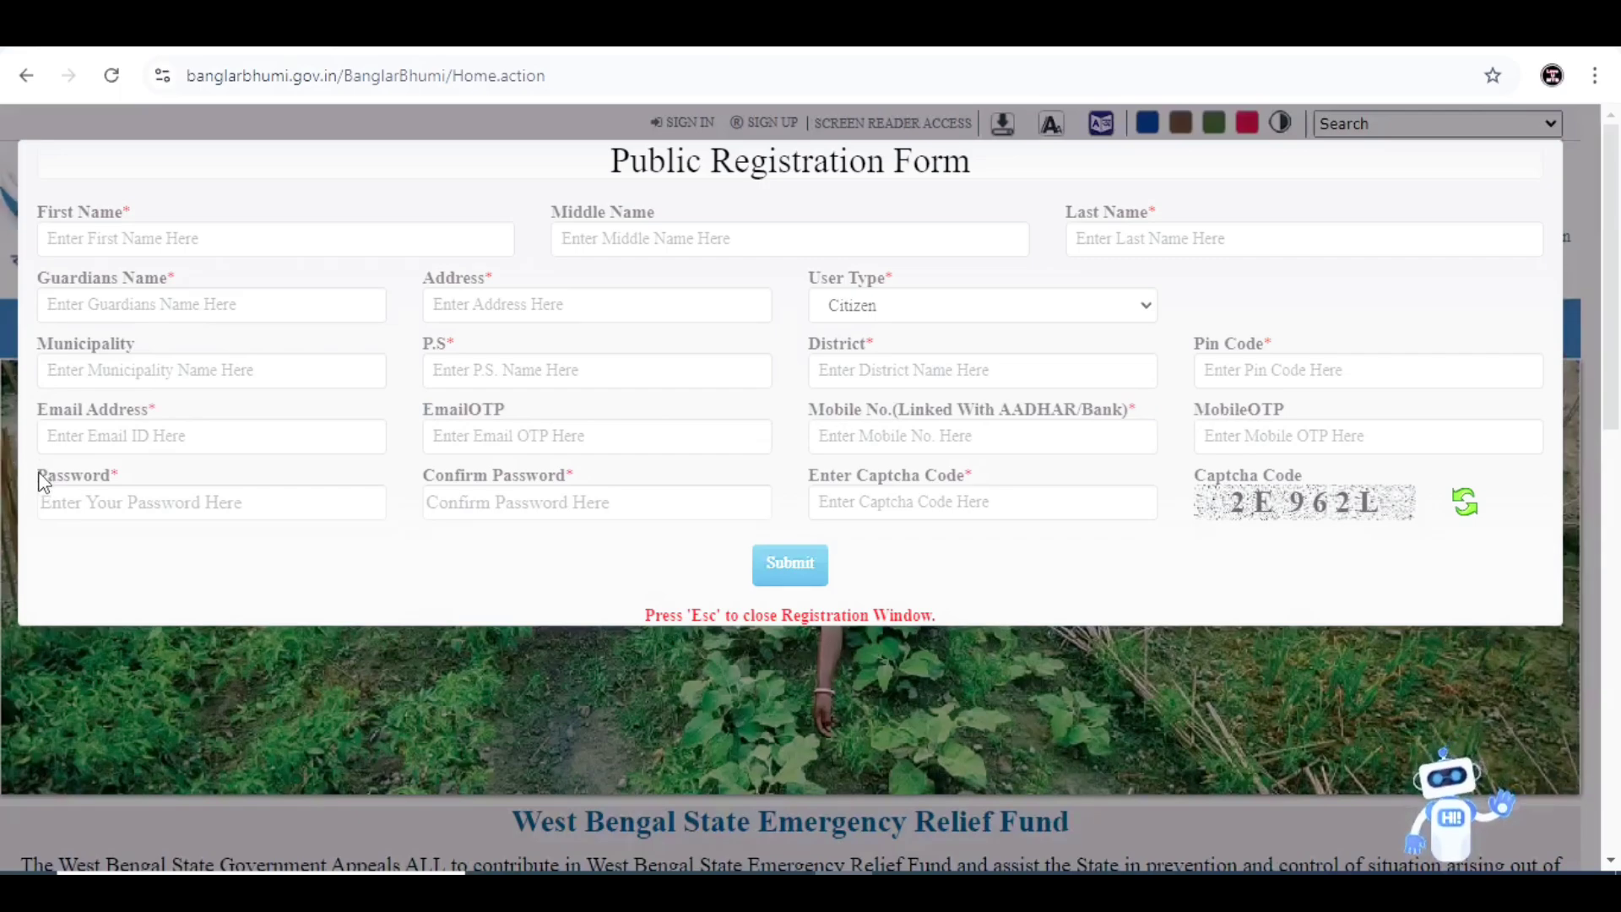
drag(37, 478, 120, 479)
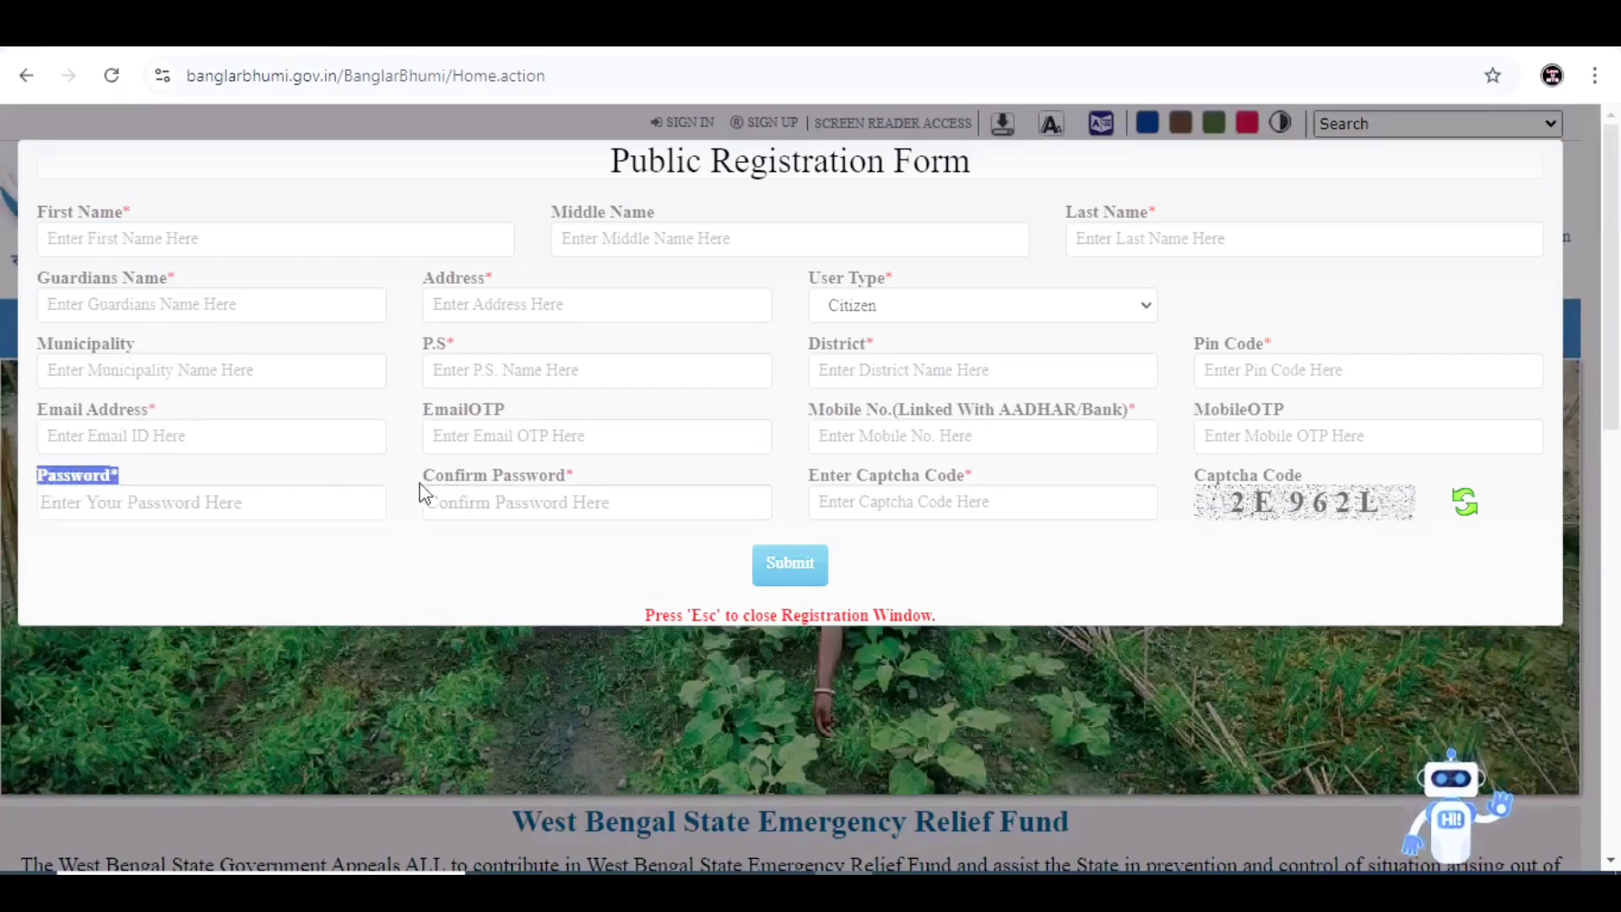
drag(422, 477, 590, 489)
click(601, 478)
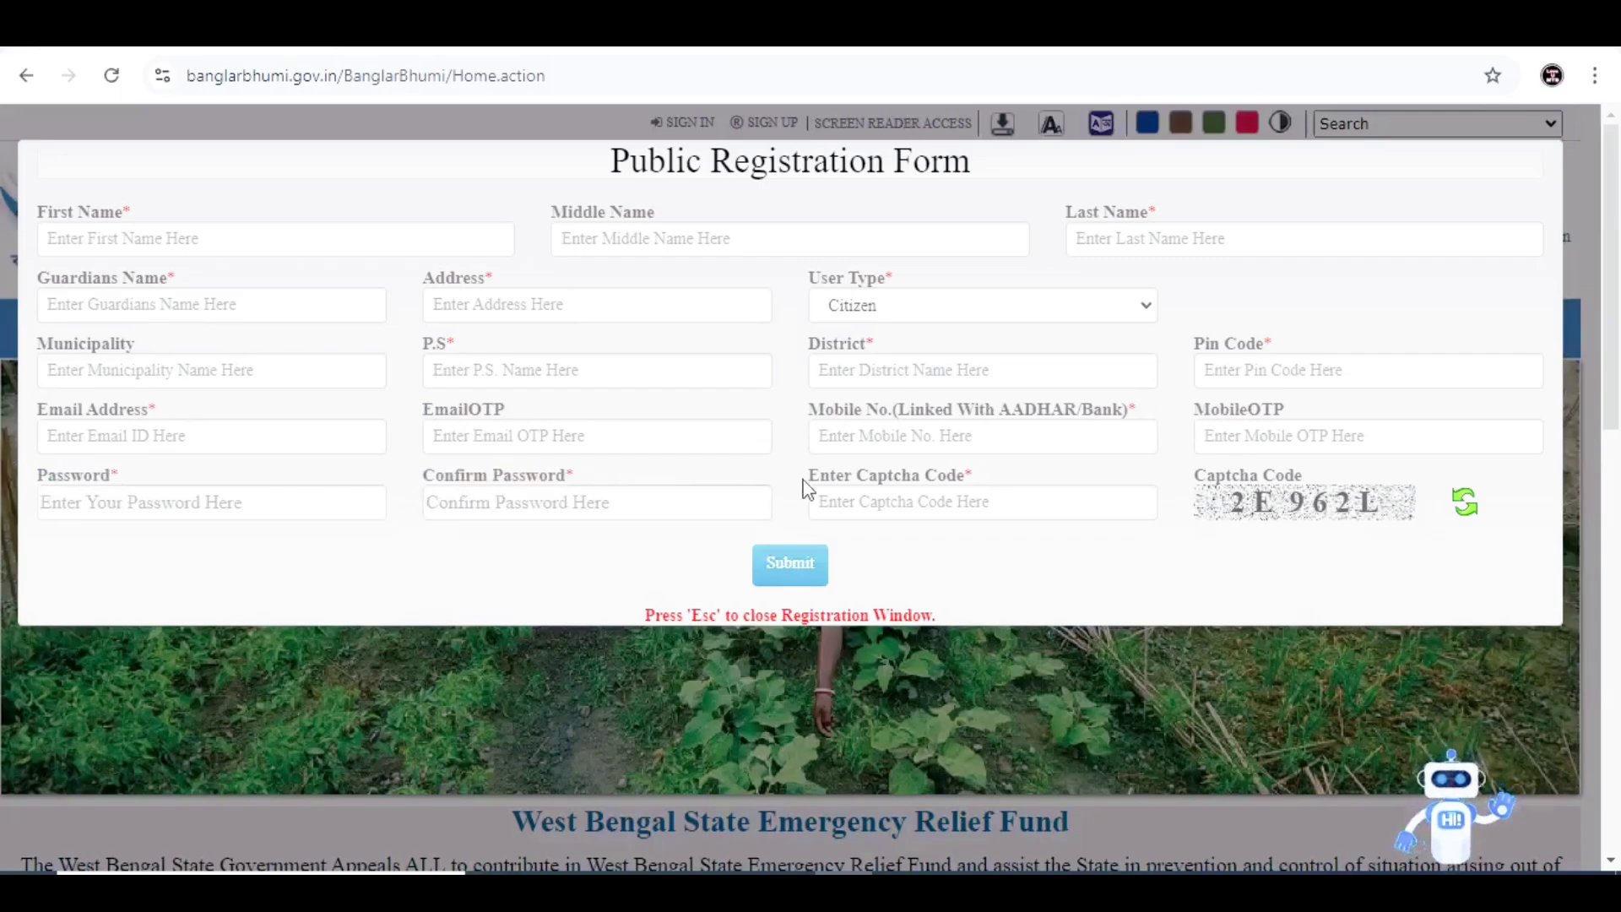
drag(807, 478, 977, 487)
click(983, 478)
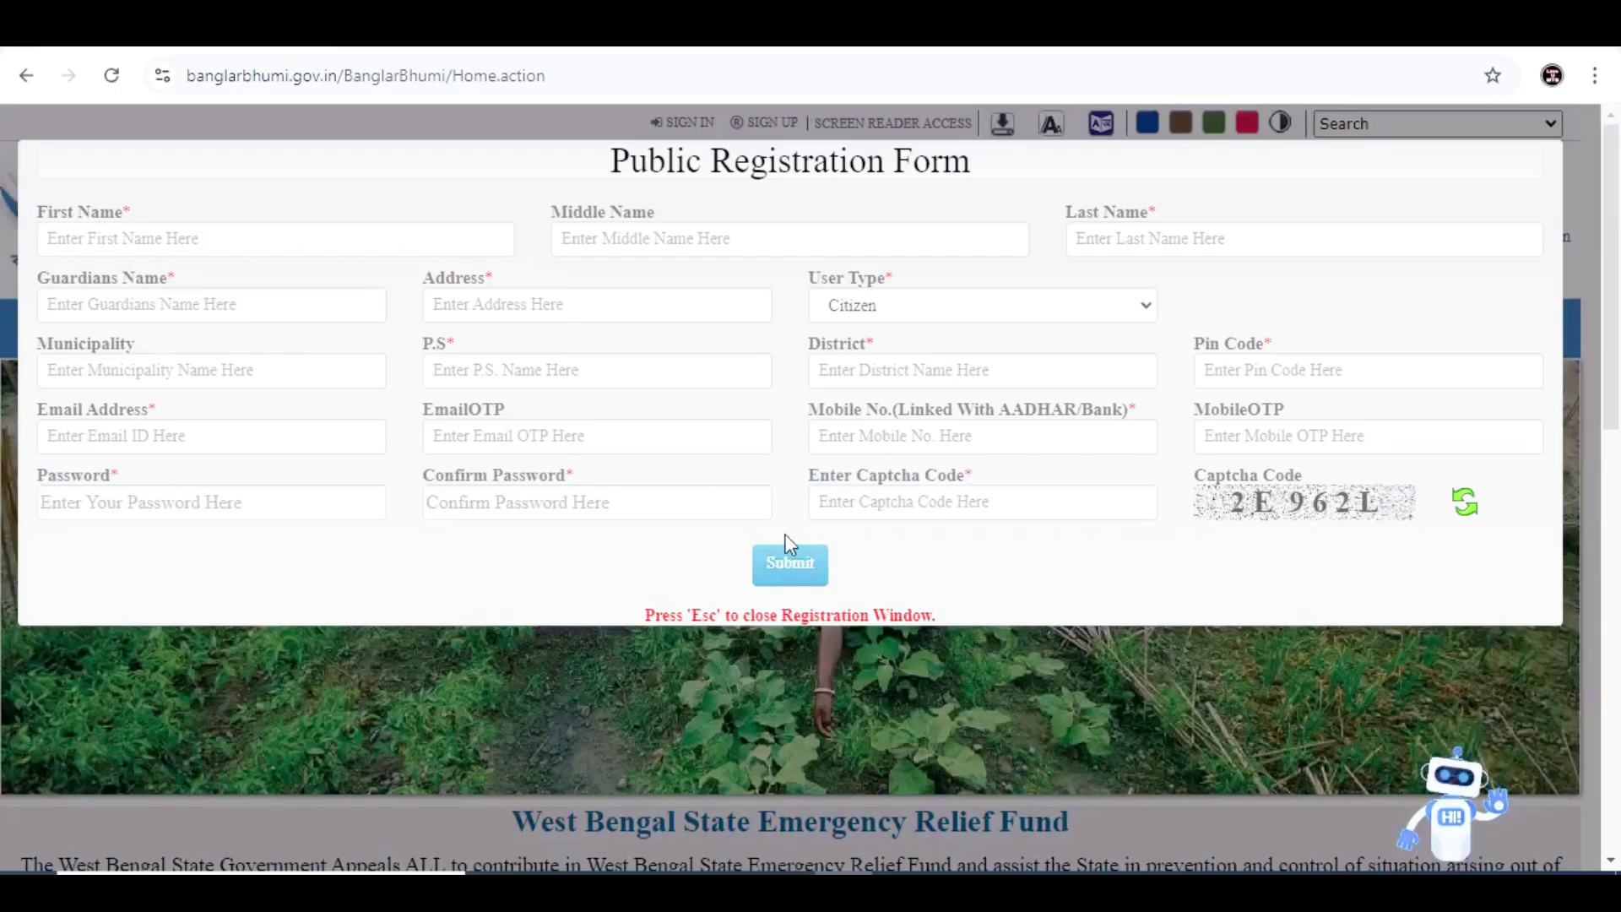
click(1010, 704)
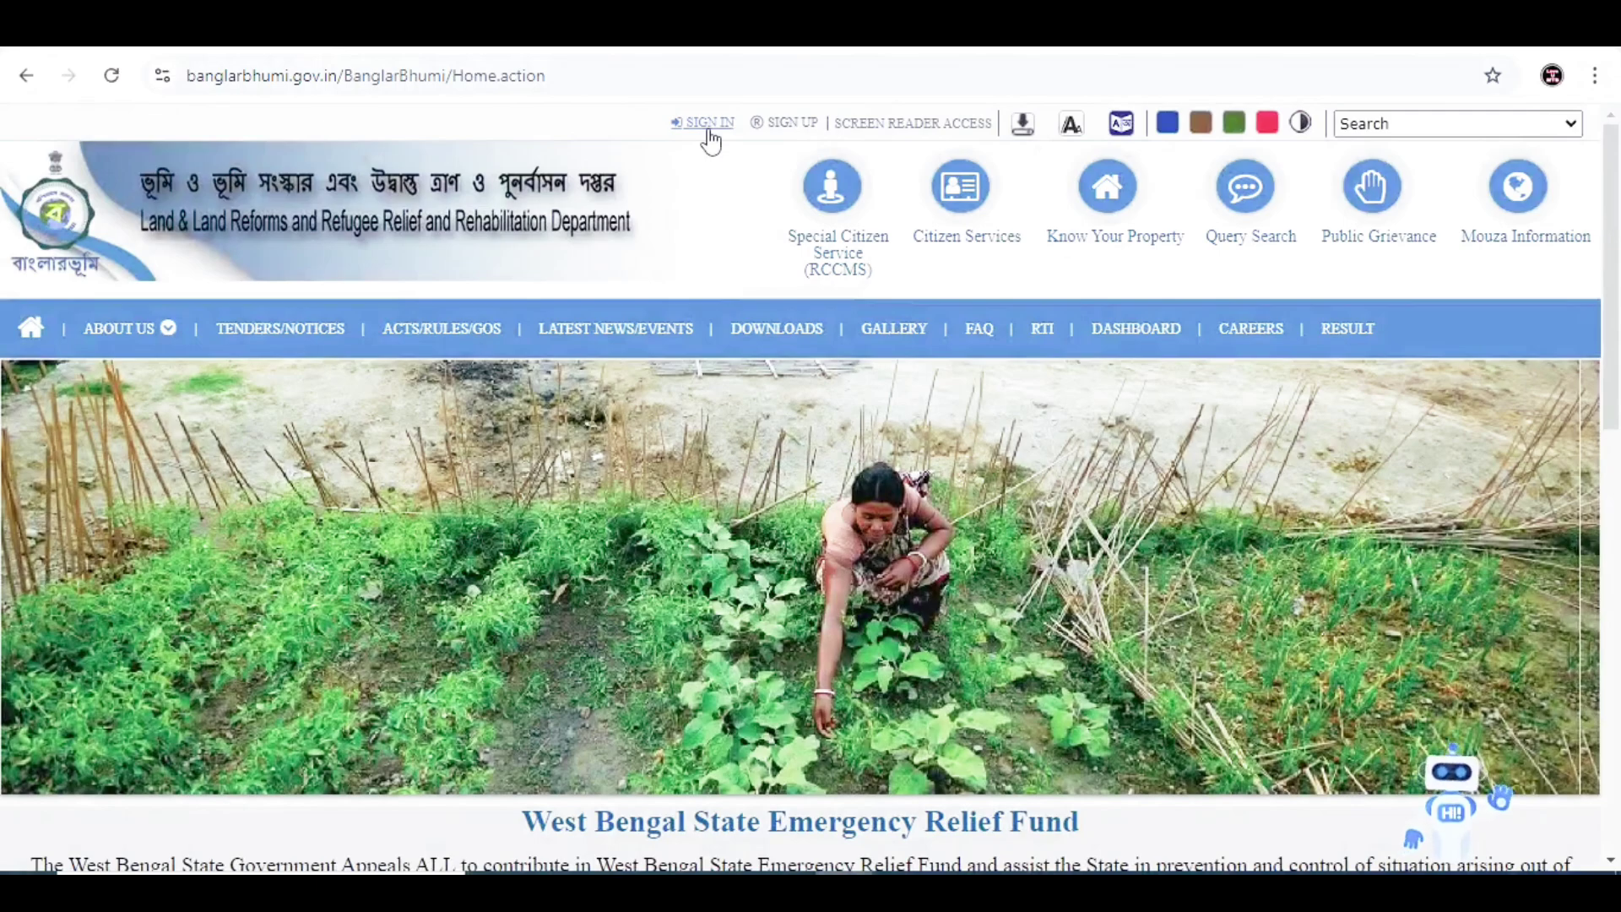
Step: Sign in to the citizen account with the username, account password and captcha code
click(709, 127)
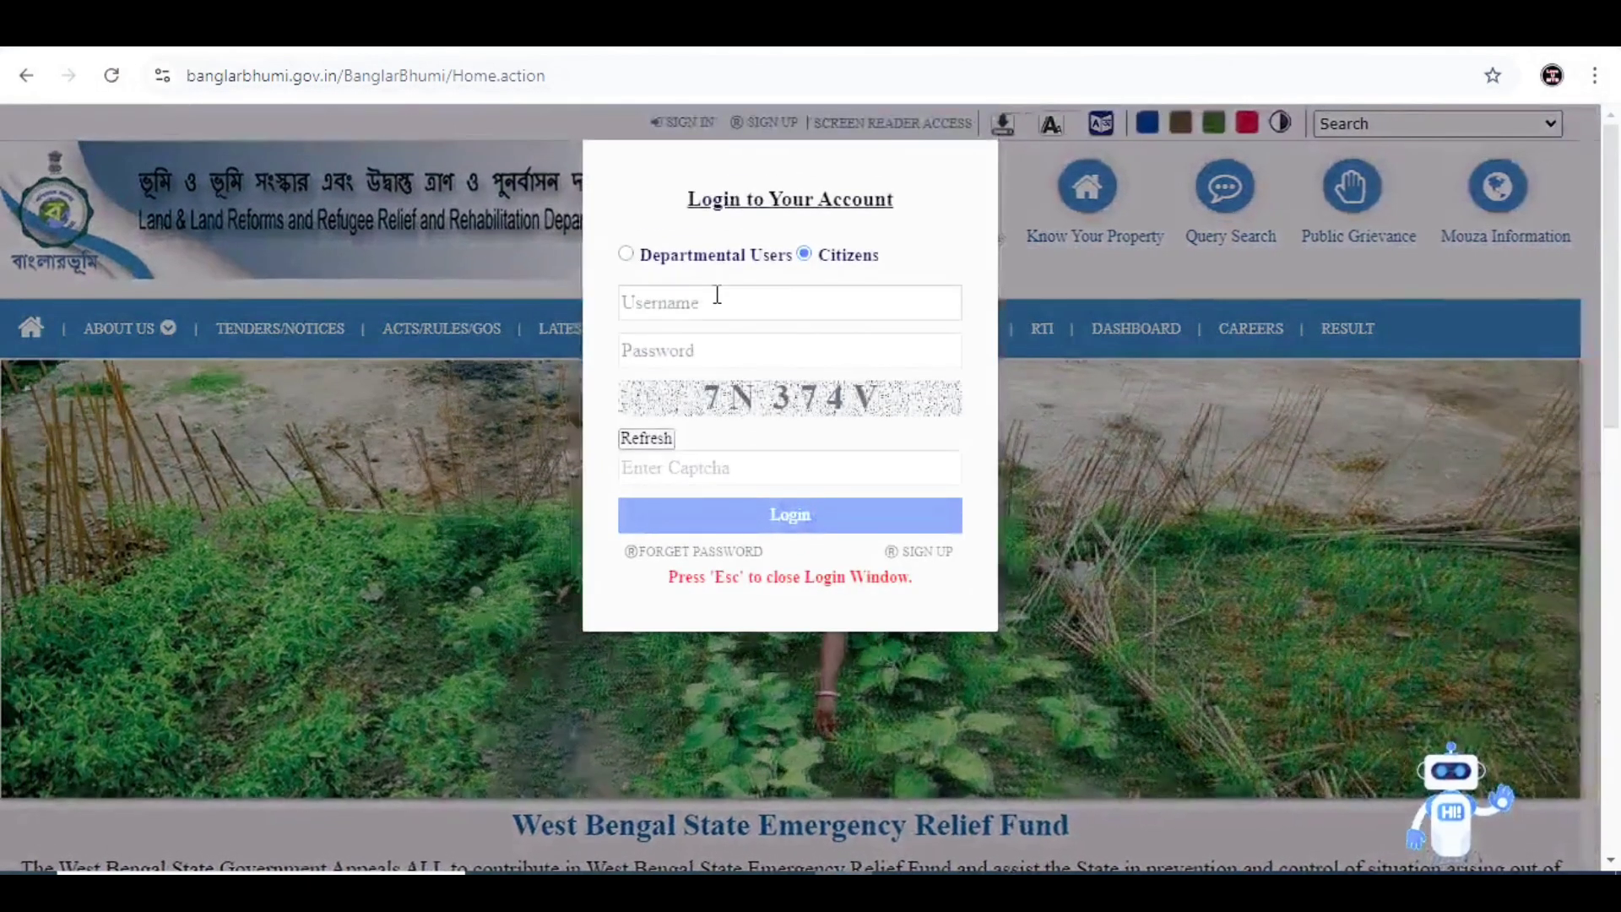
click(717, 295)
text(suma)
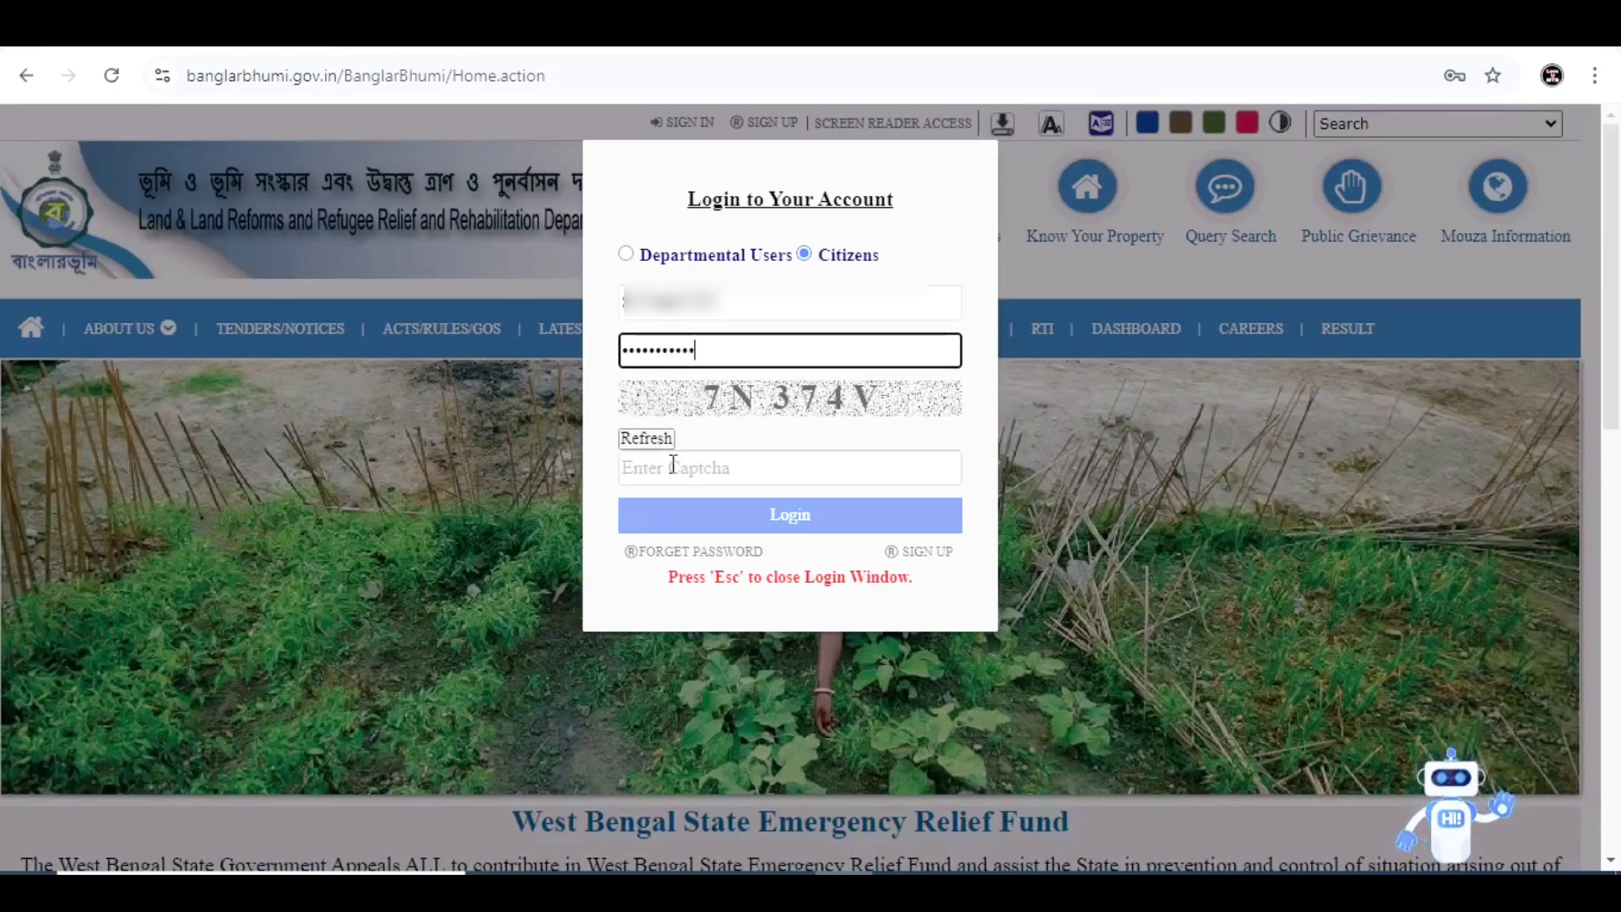
click(673, 464)
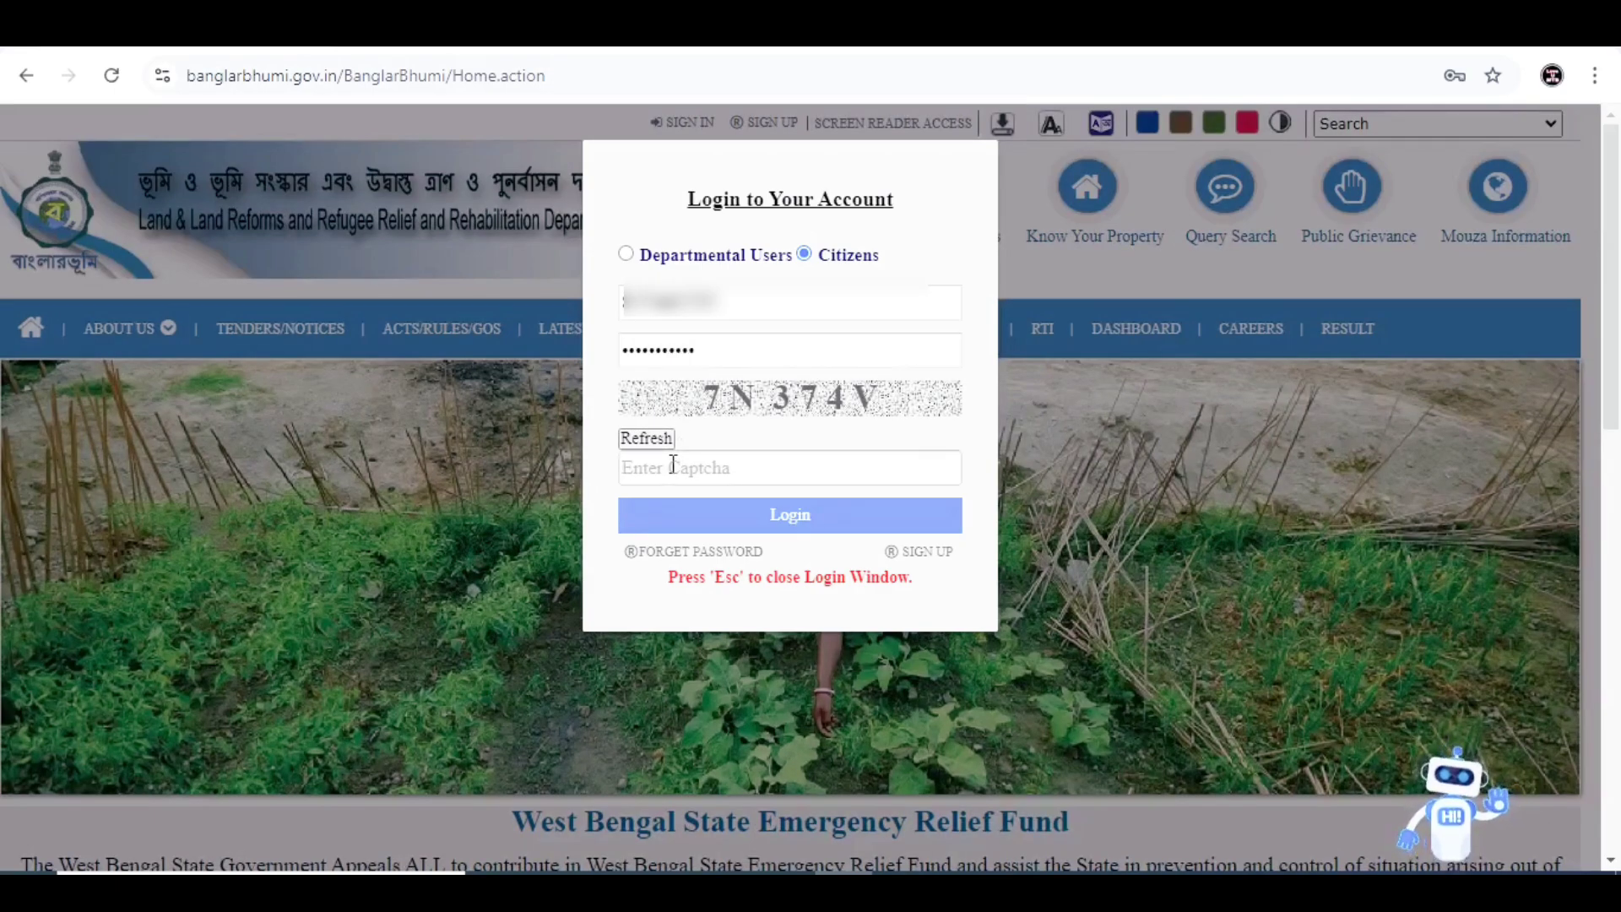
text(7)
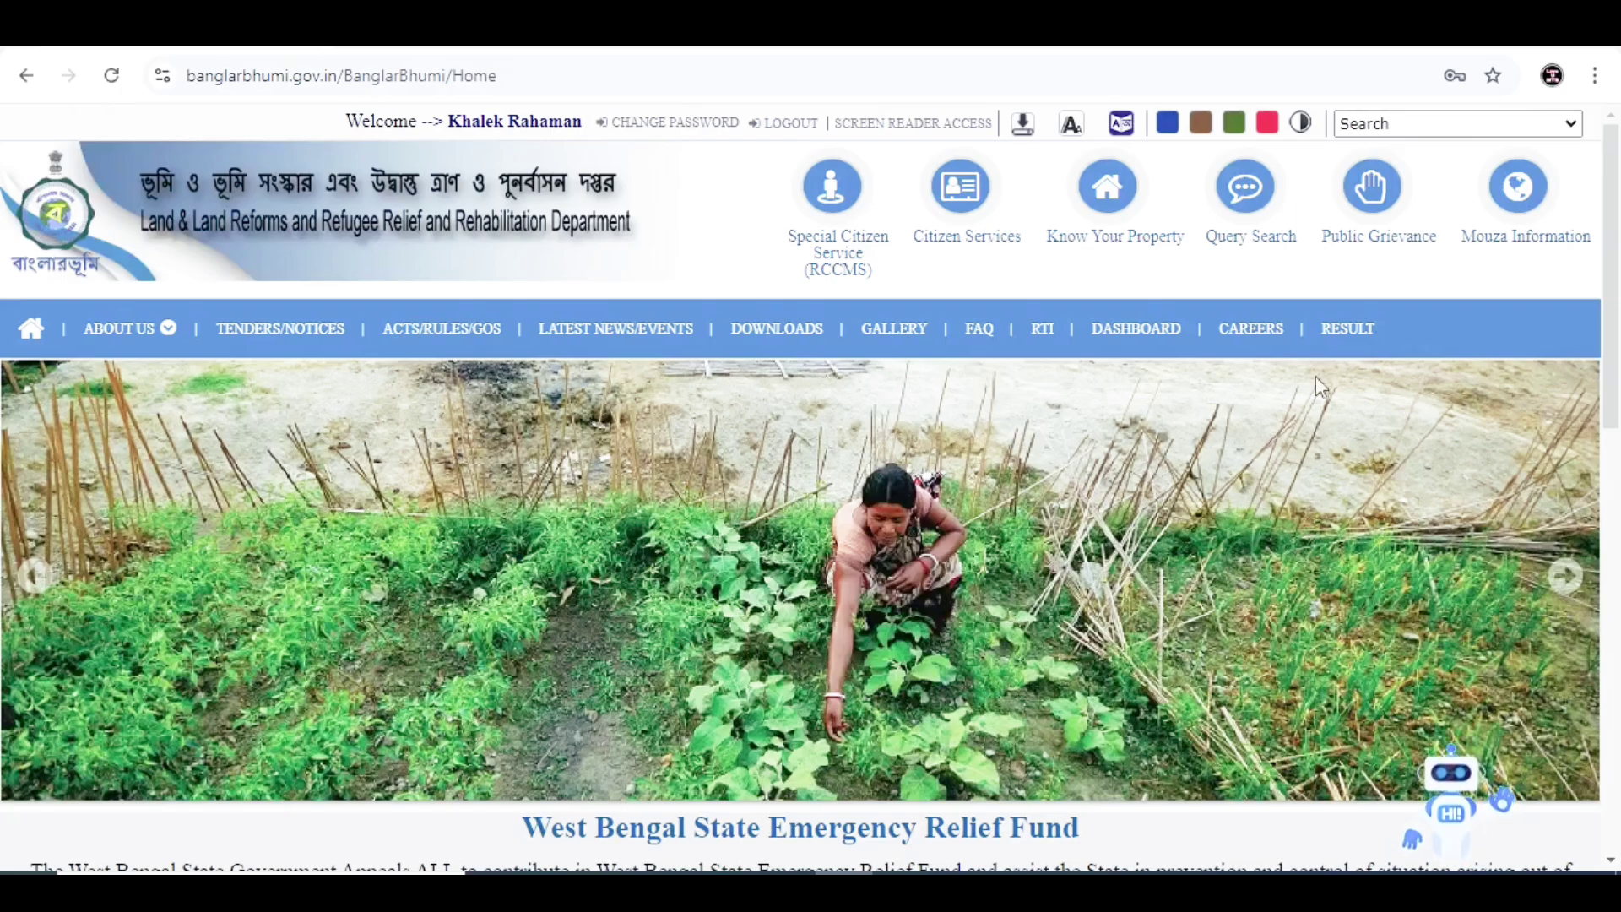
Step: Open the ROR Request form from the Service Delivery group of Citizen Services
click(961, 203)
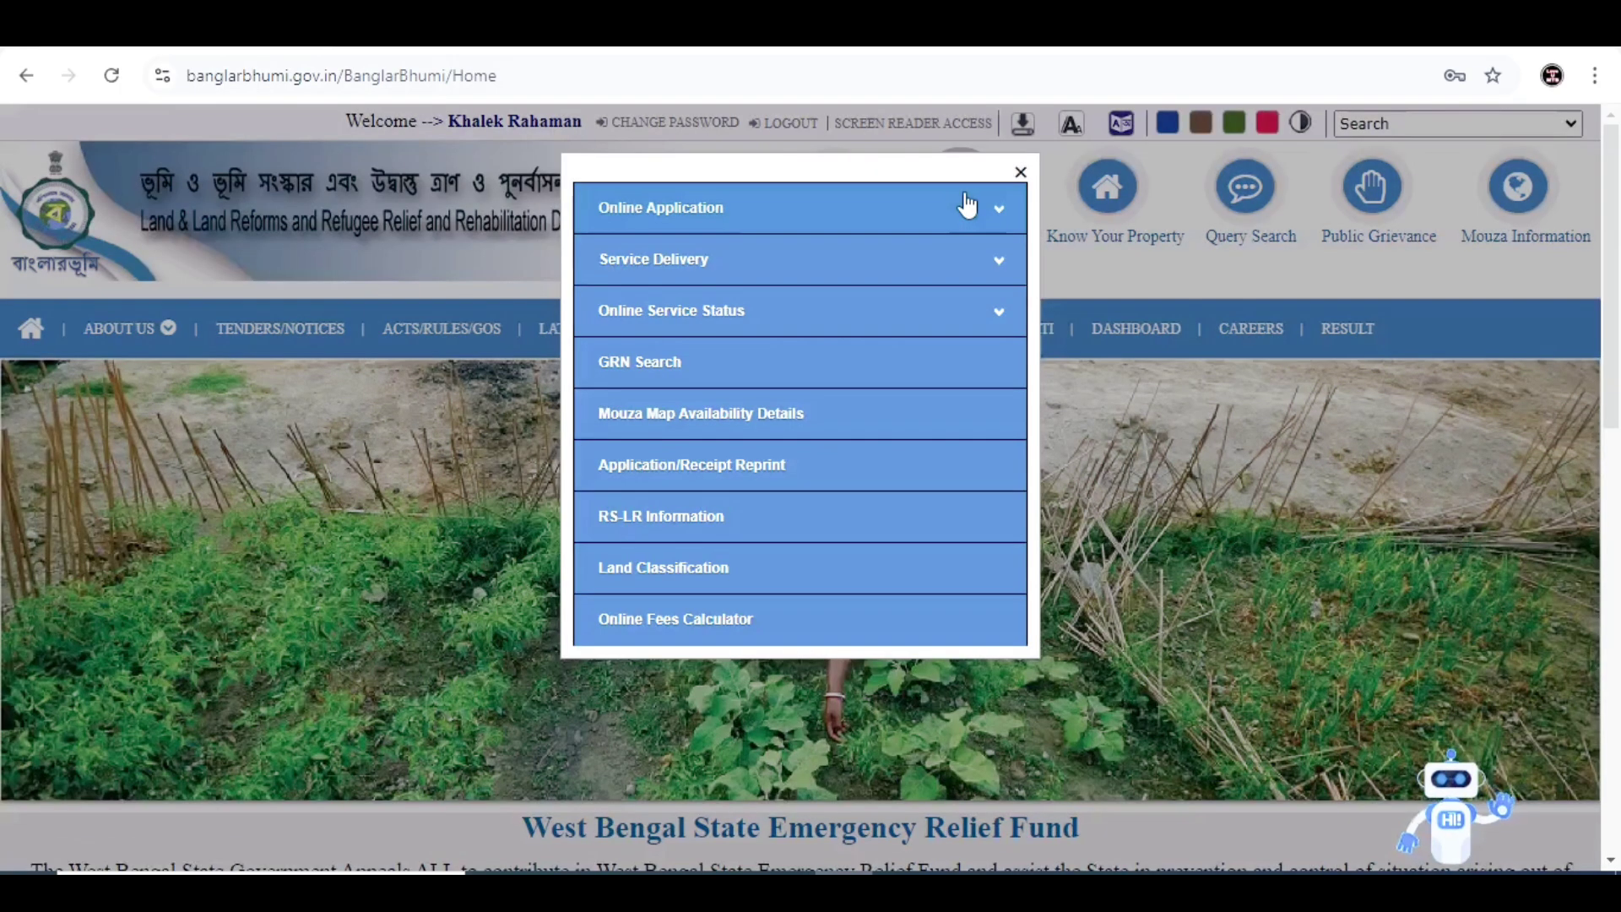
click(799, 213)
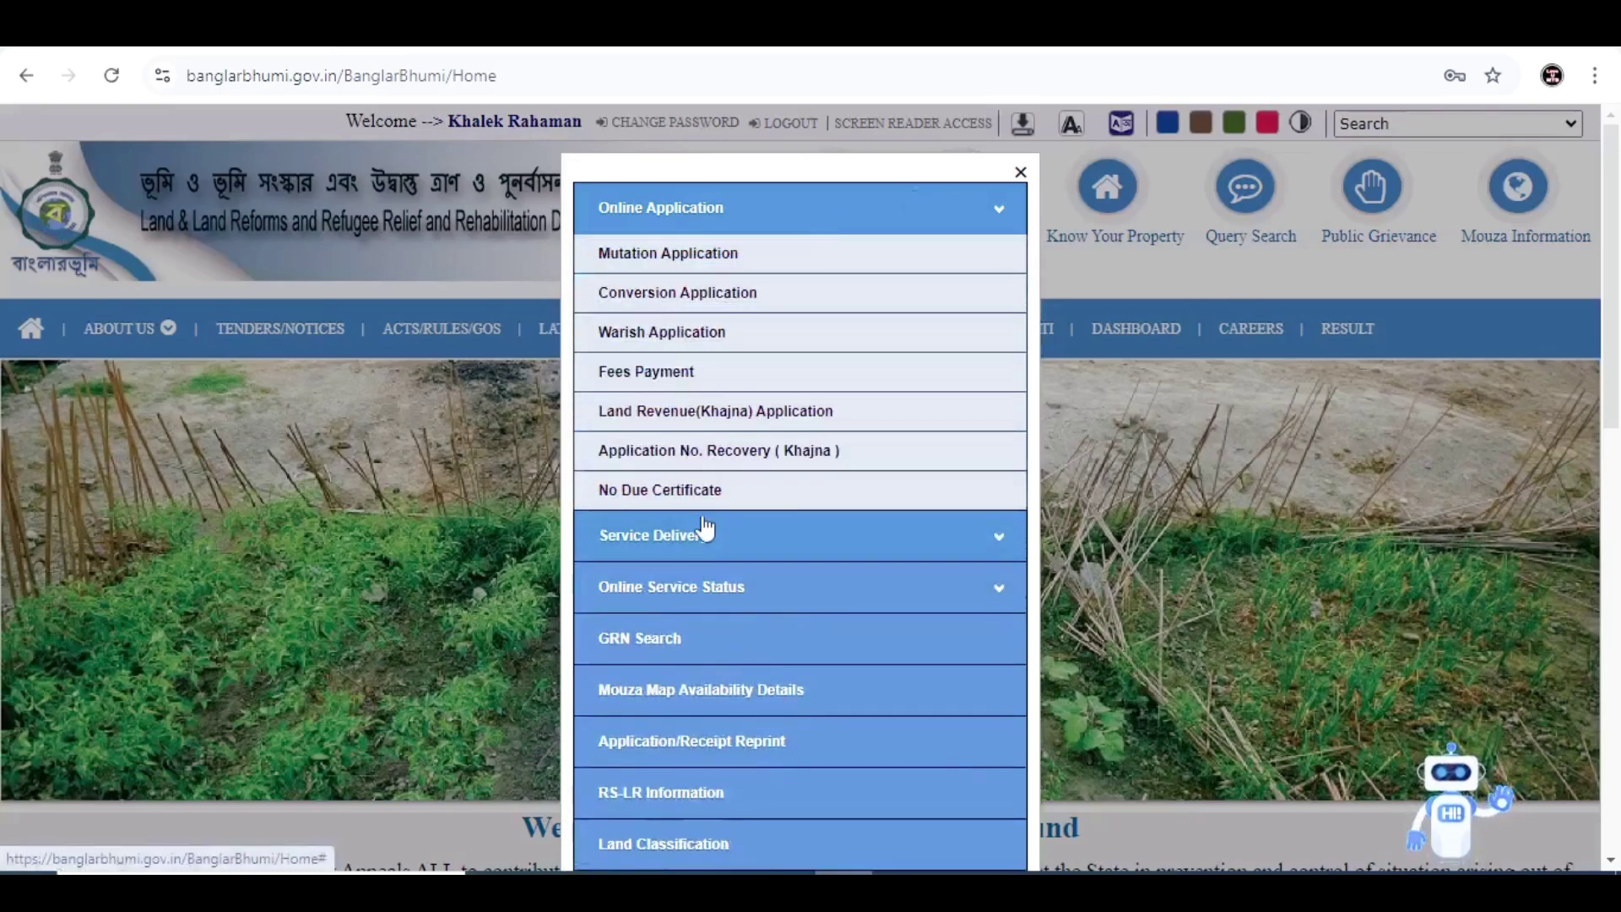
click(708, 535)
click(709, 522)
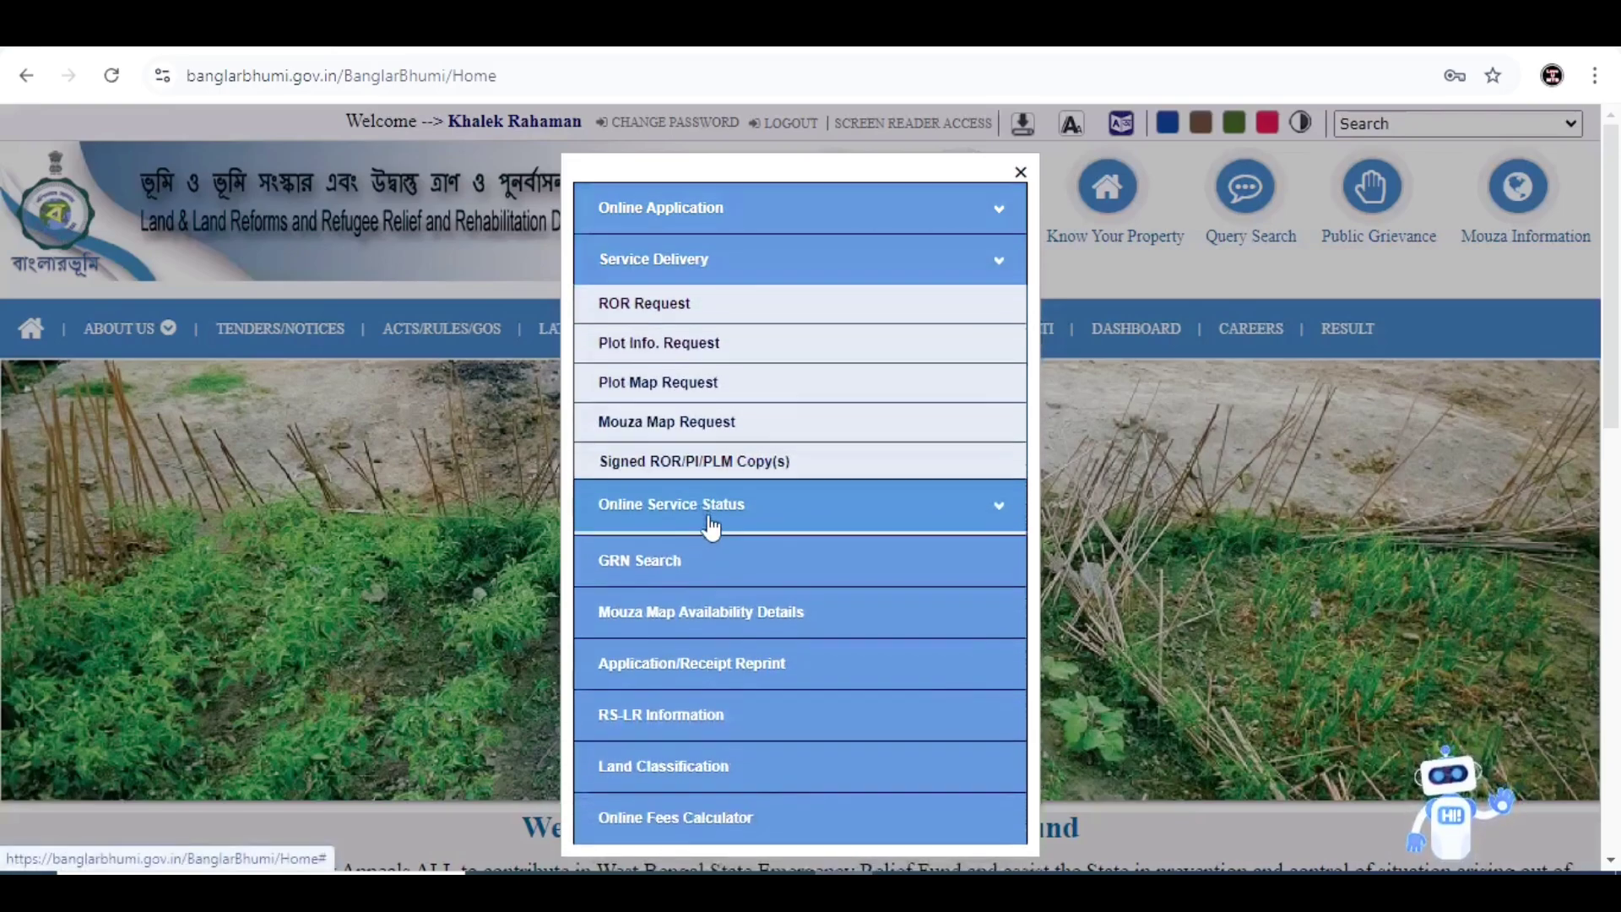
click(684, 269)
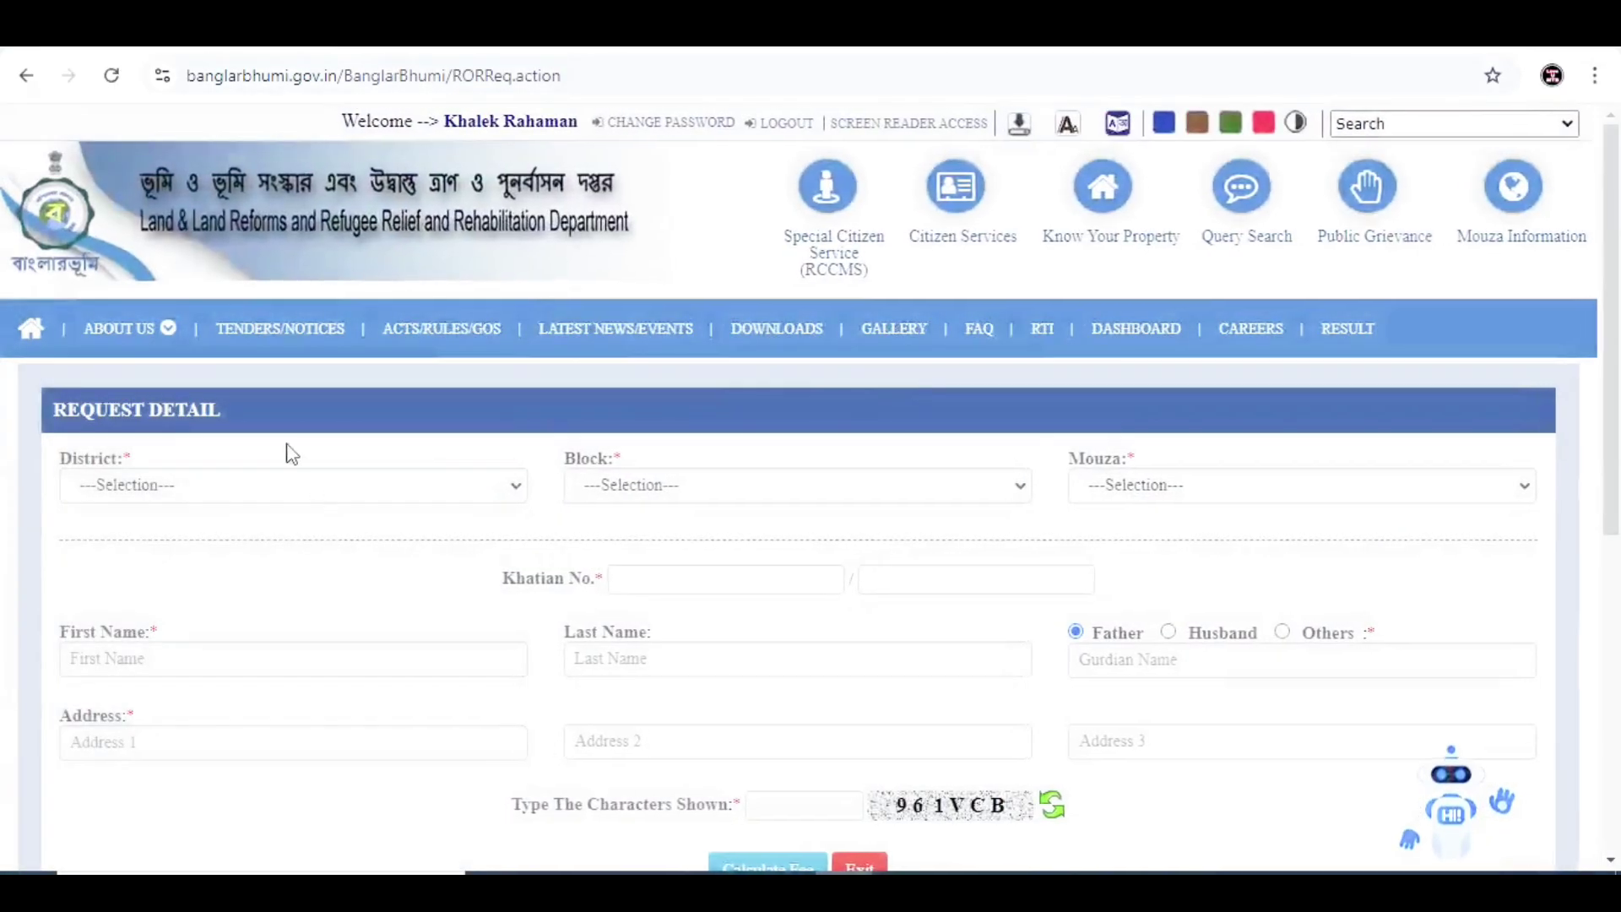
Step: Set the request's district to Cooch Behar and its block to MATHABANGA - I
click(216, 488)
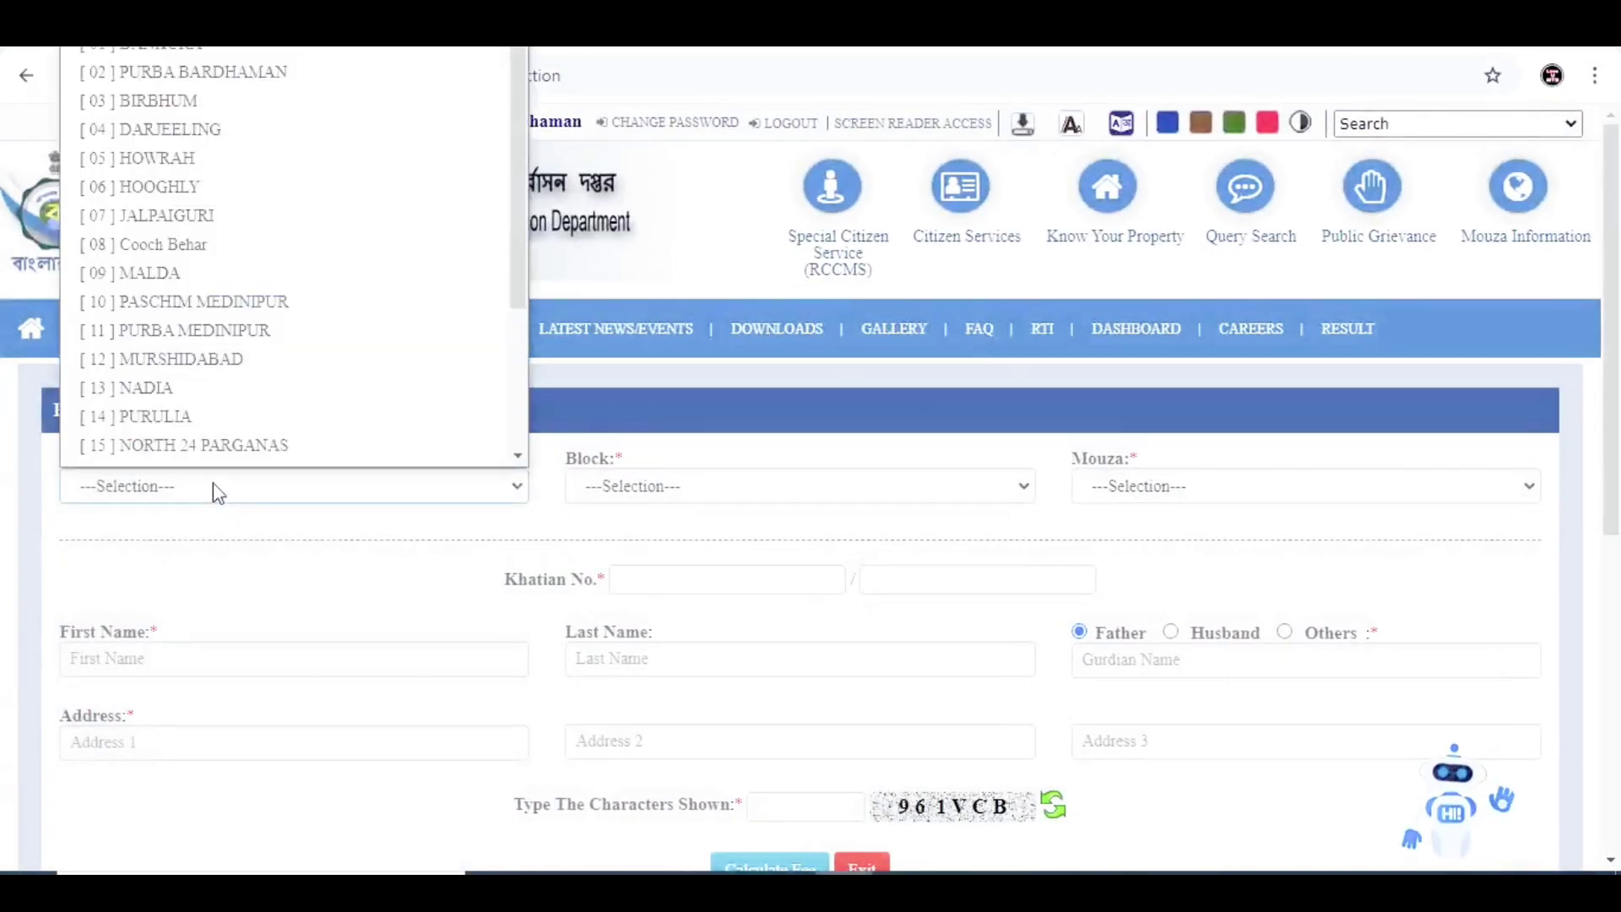
click(215, 487)
click(216, 487)
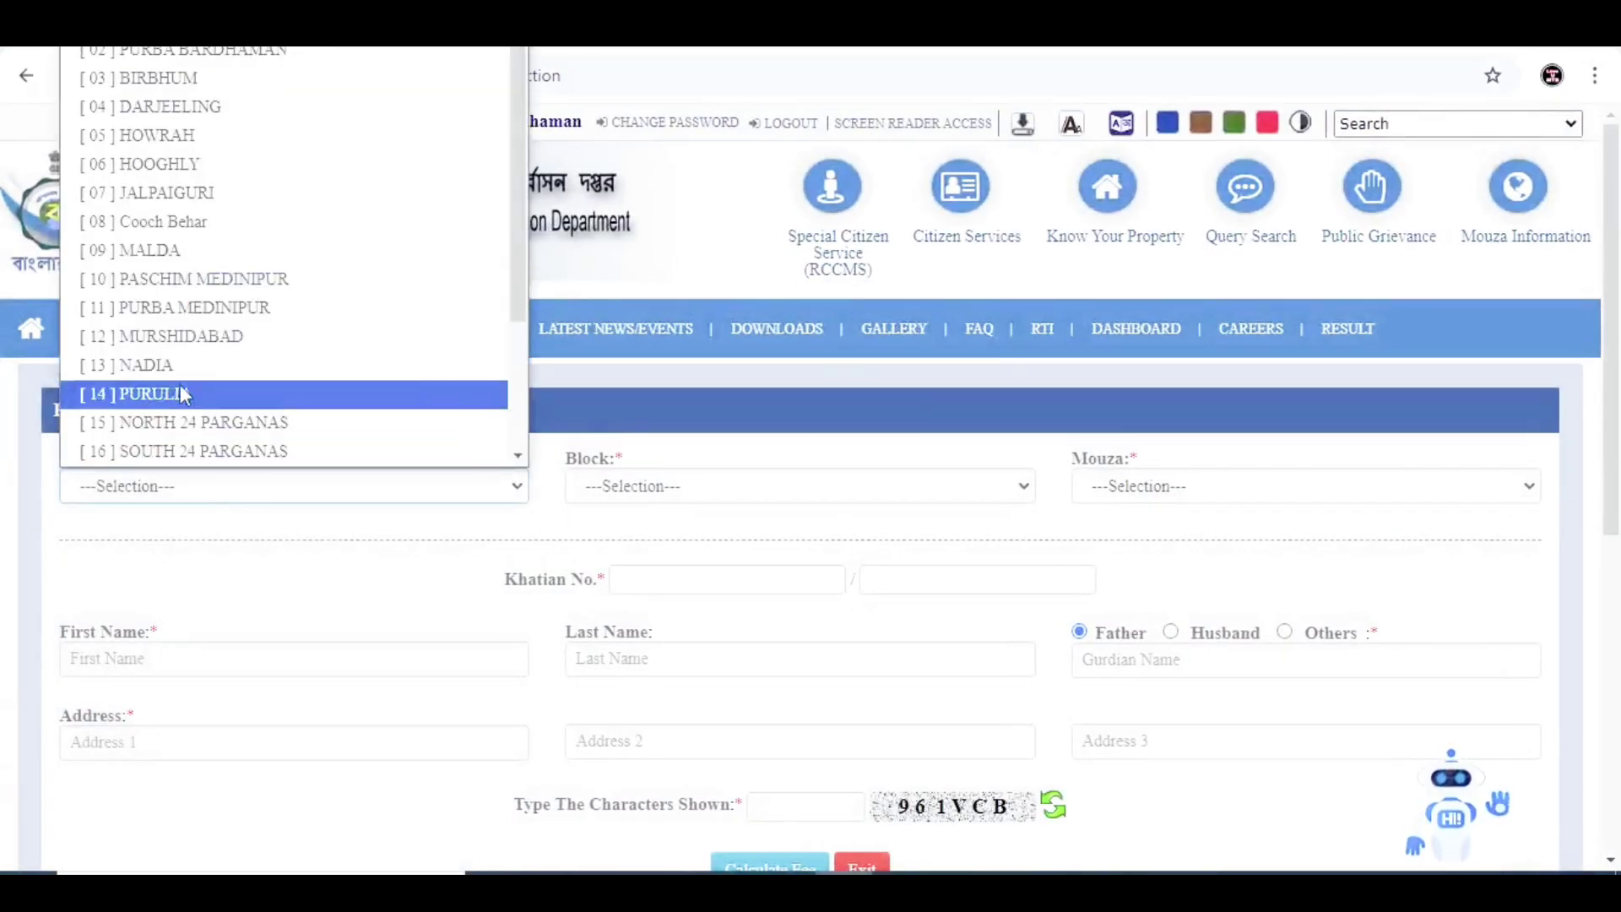
click(187, 223)
click(736, 490)
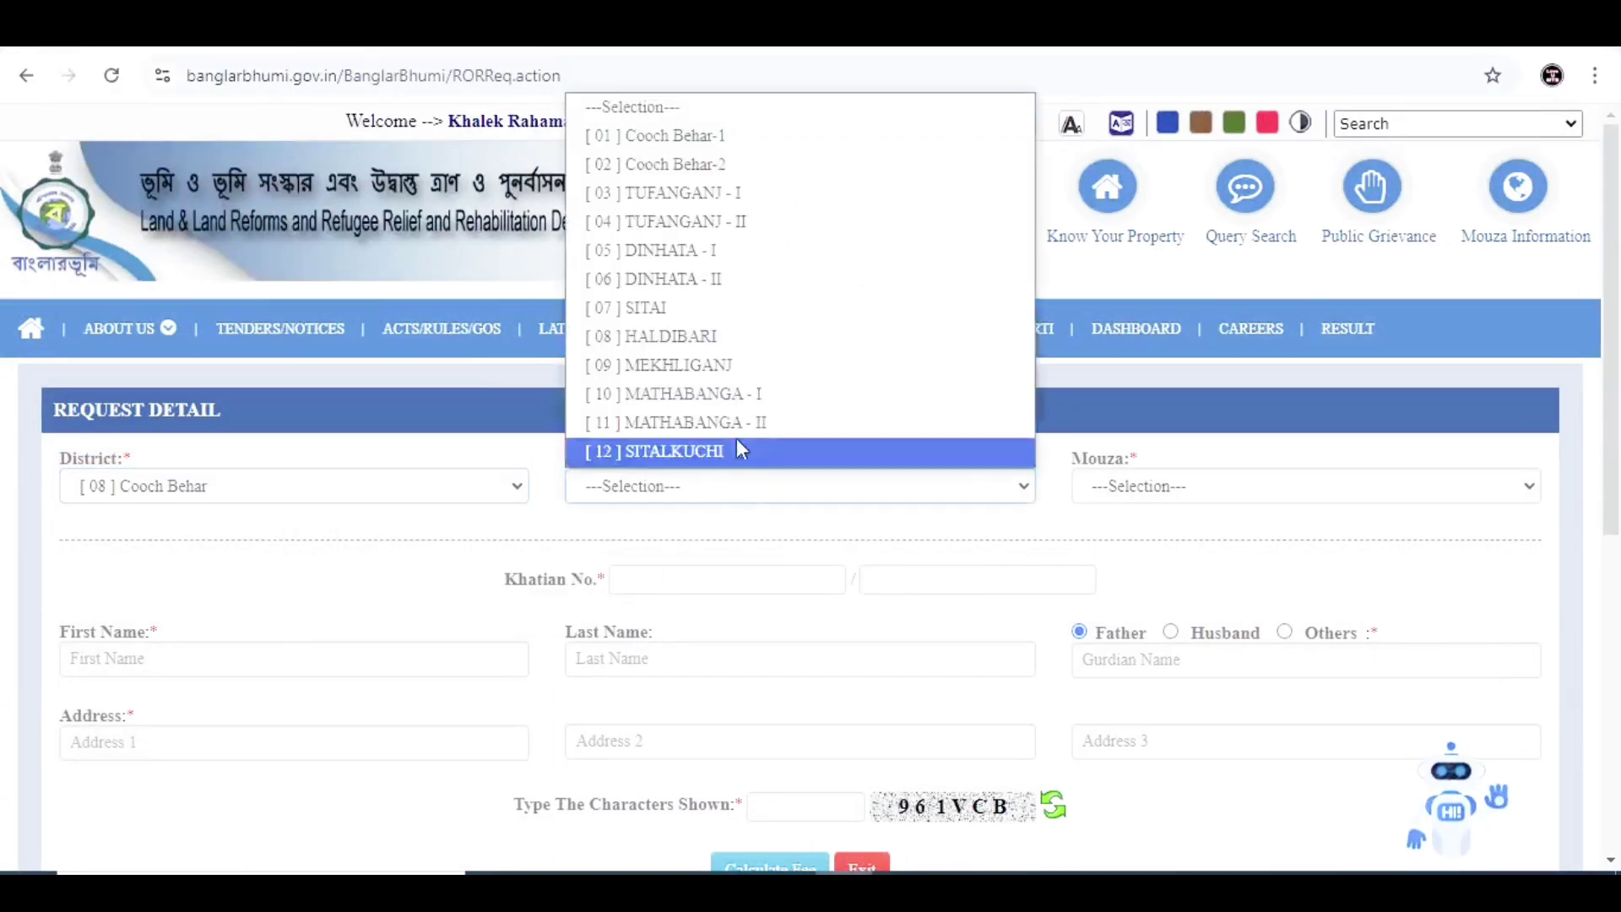
click(707, 394)
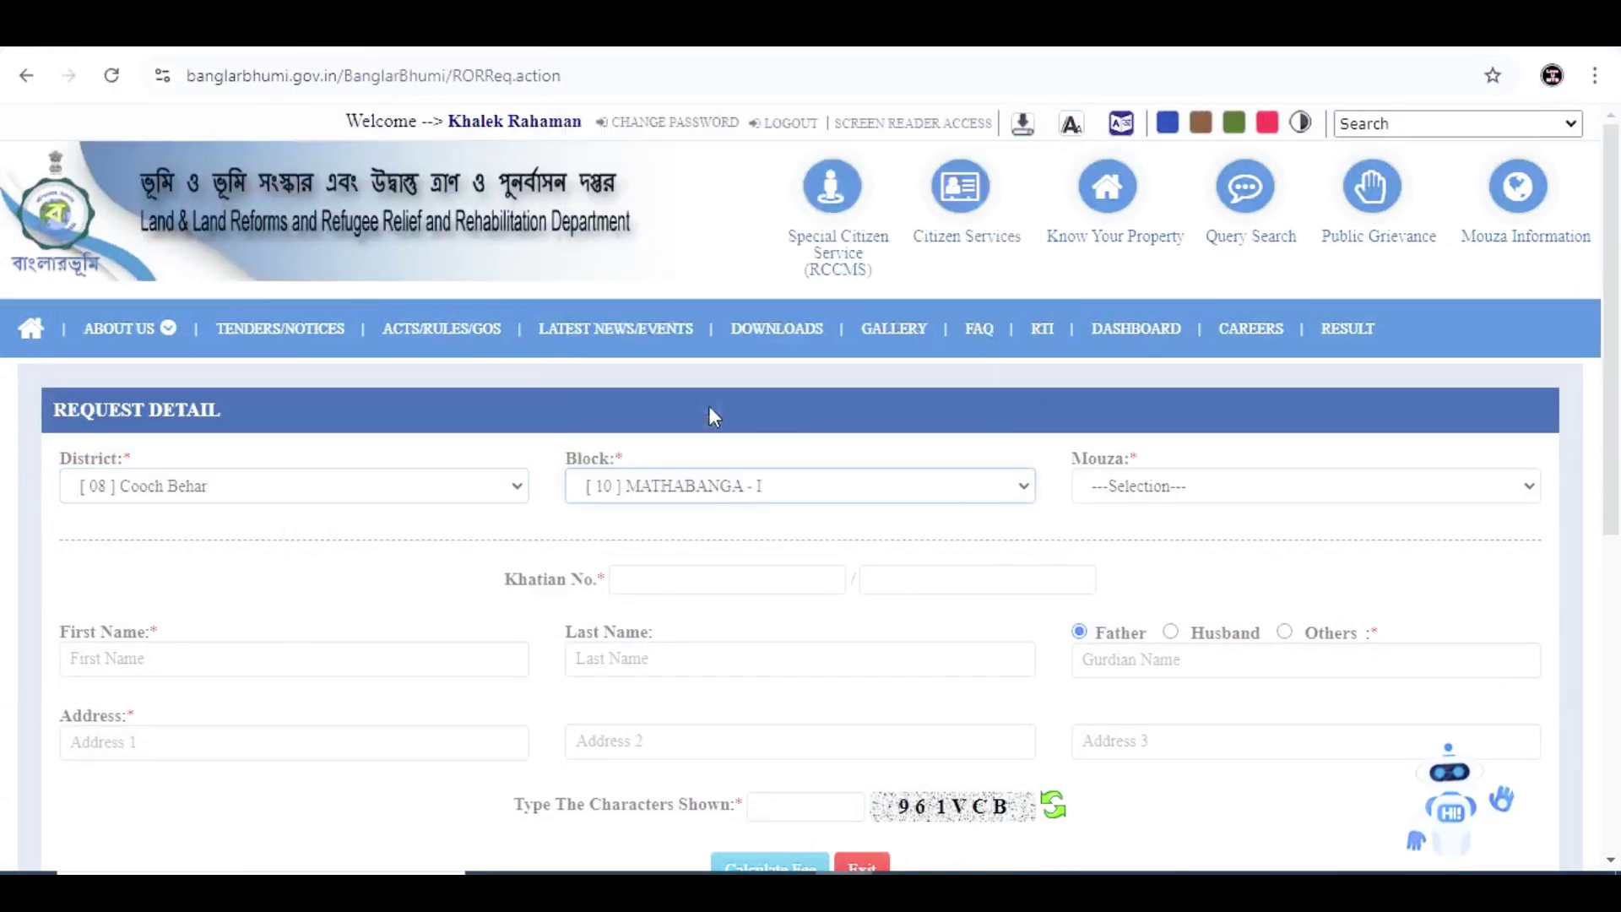
Step: Choose Daribas (104) as the mouza for the ROR request
click(1154, 488)
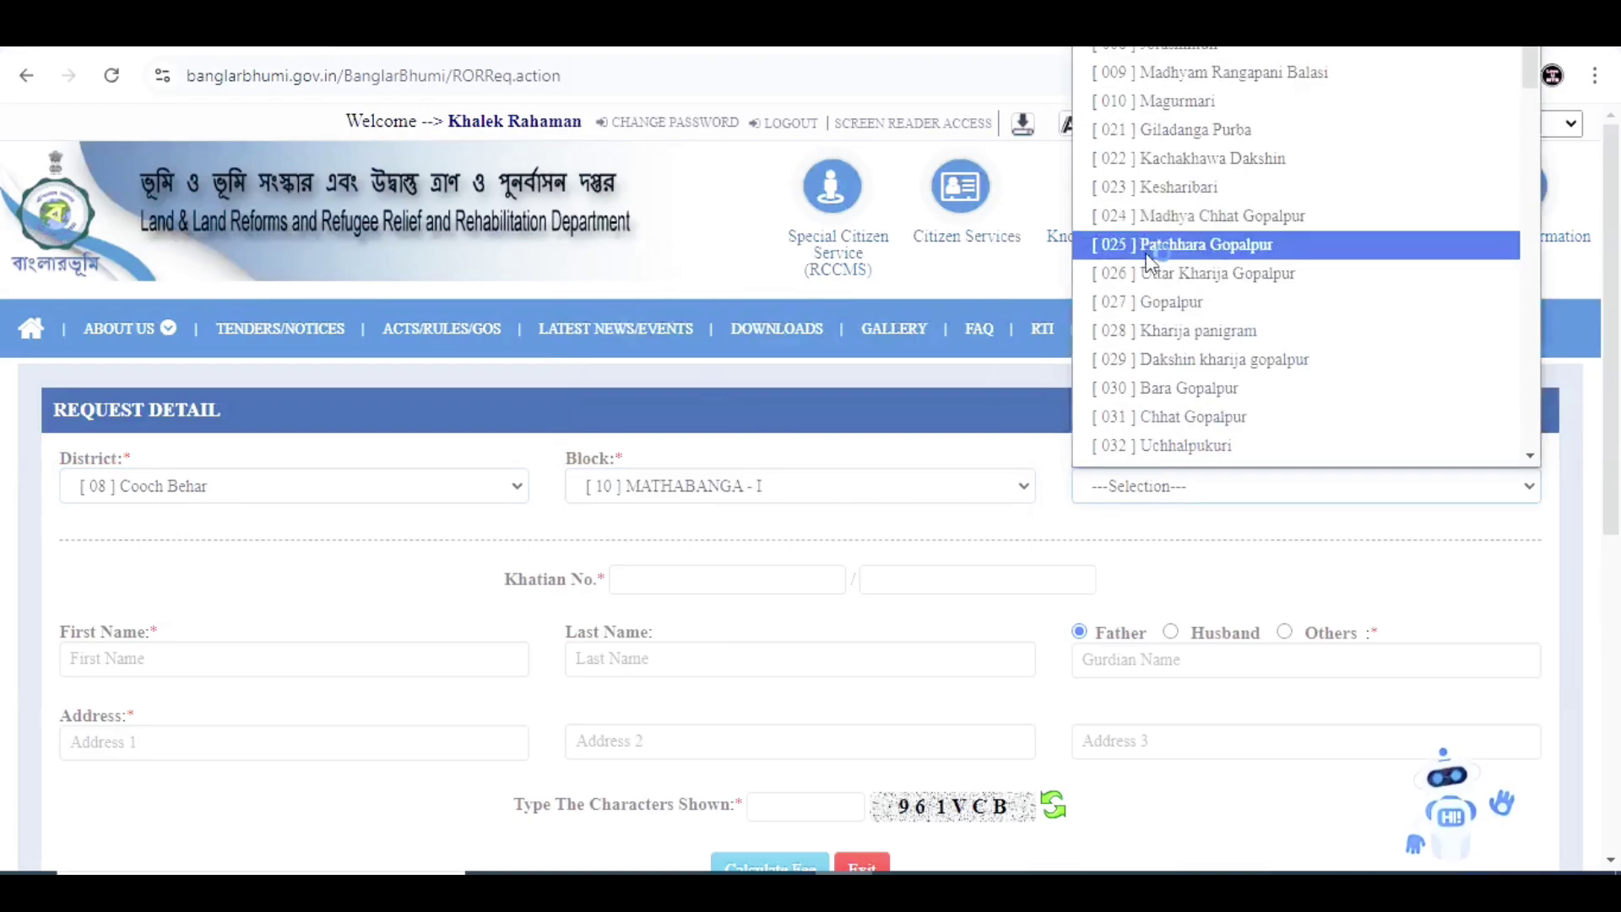
scroll(1149, 287, down, 15)
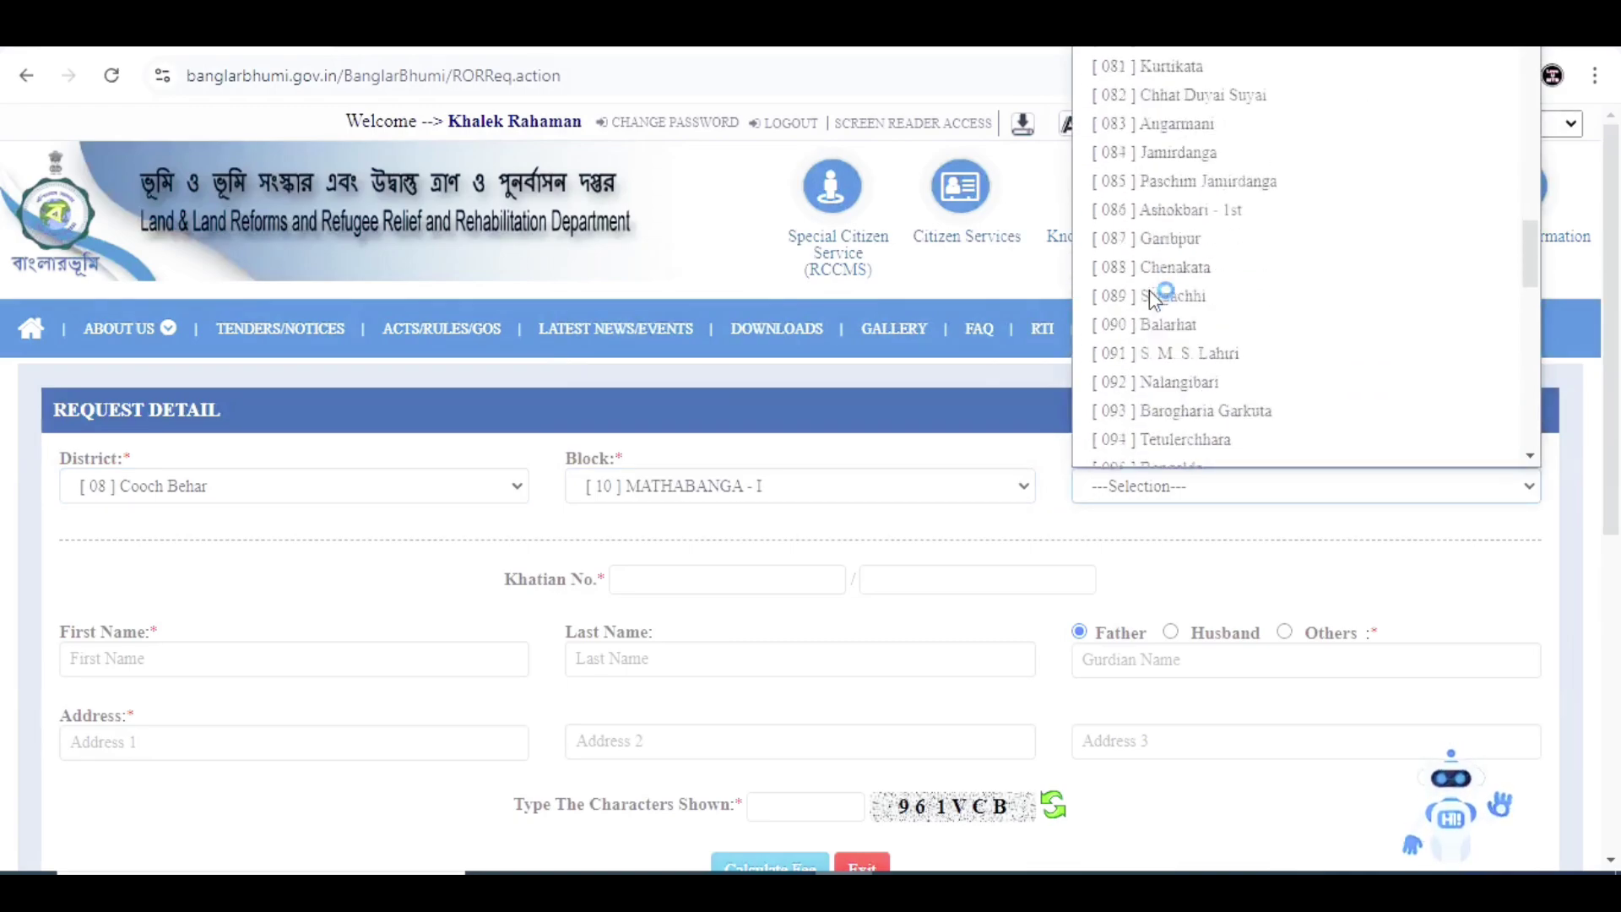
scroll(1149, 290, down, 3)
scroll(1147, 283, down, 3)
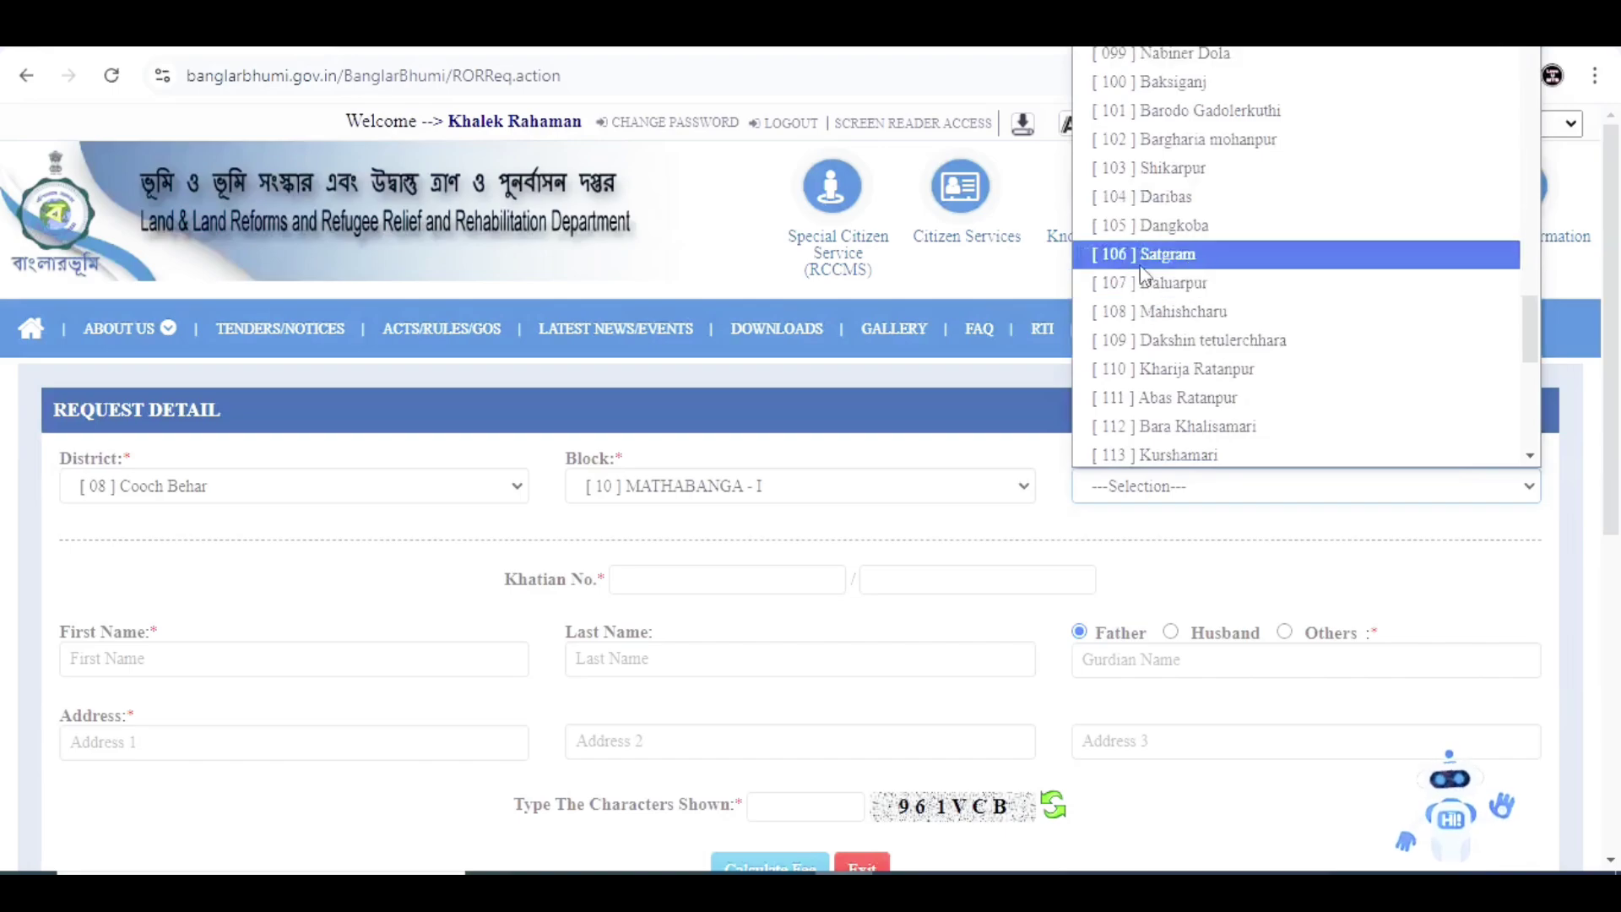
click(1145, 197)
Step: Enter the khatian number in the ROR request
scroll(758, 386, down, 2)
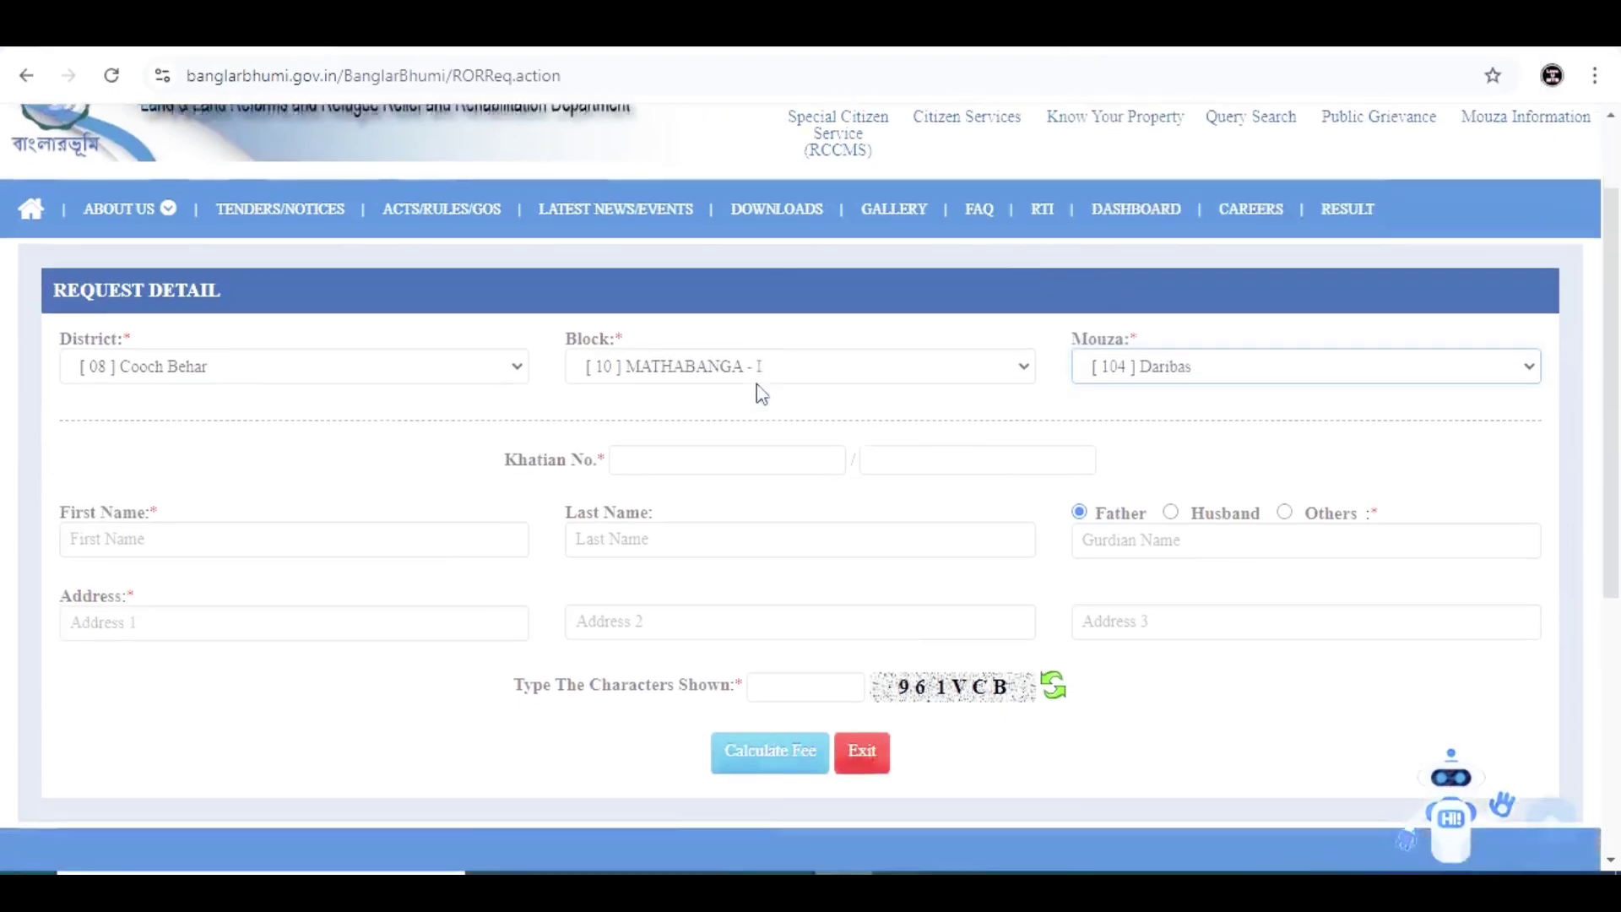
scroll(753, 378, down, 2)
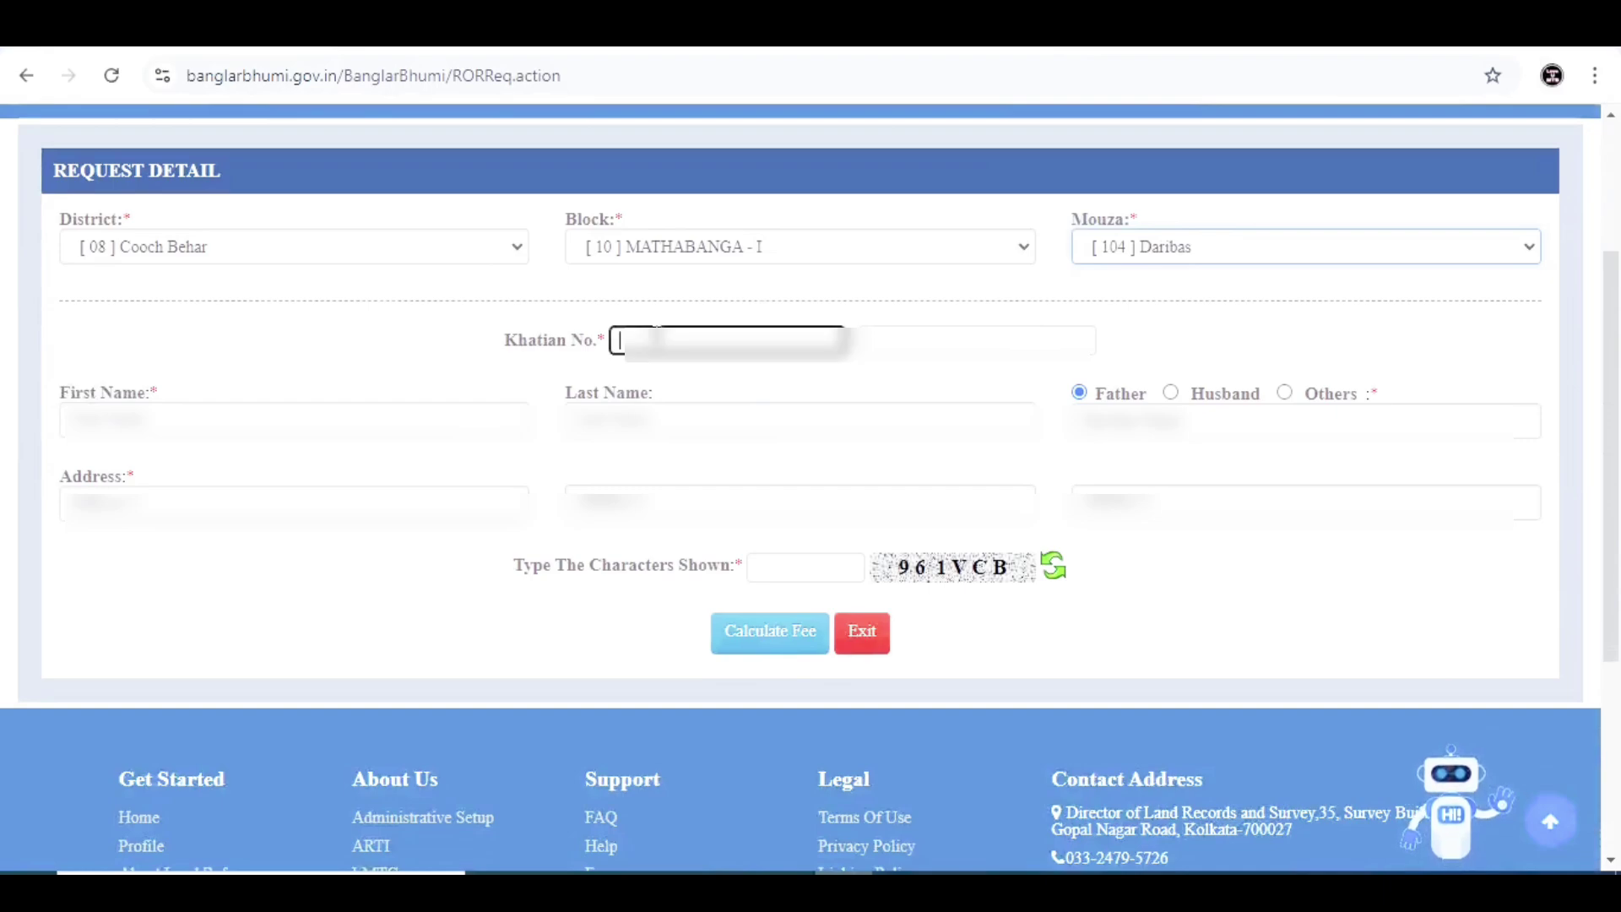
click(657, 331)
text(6)
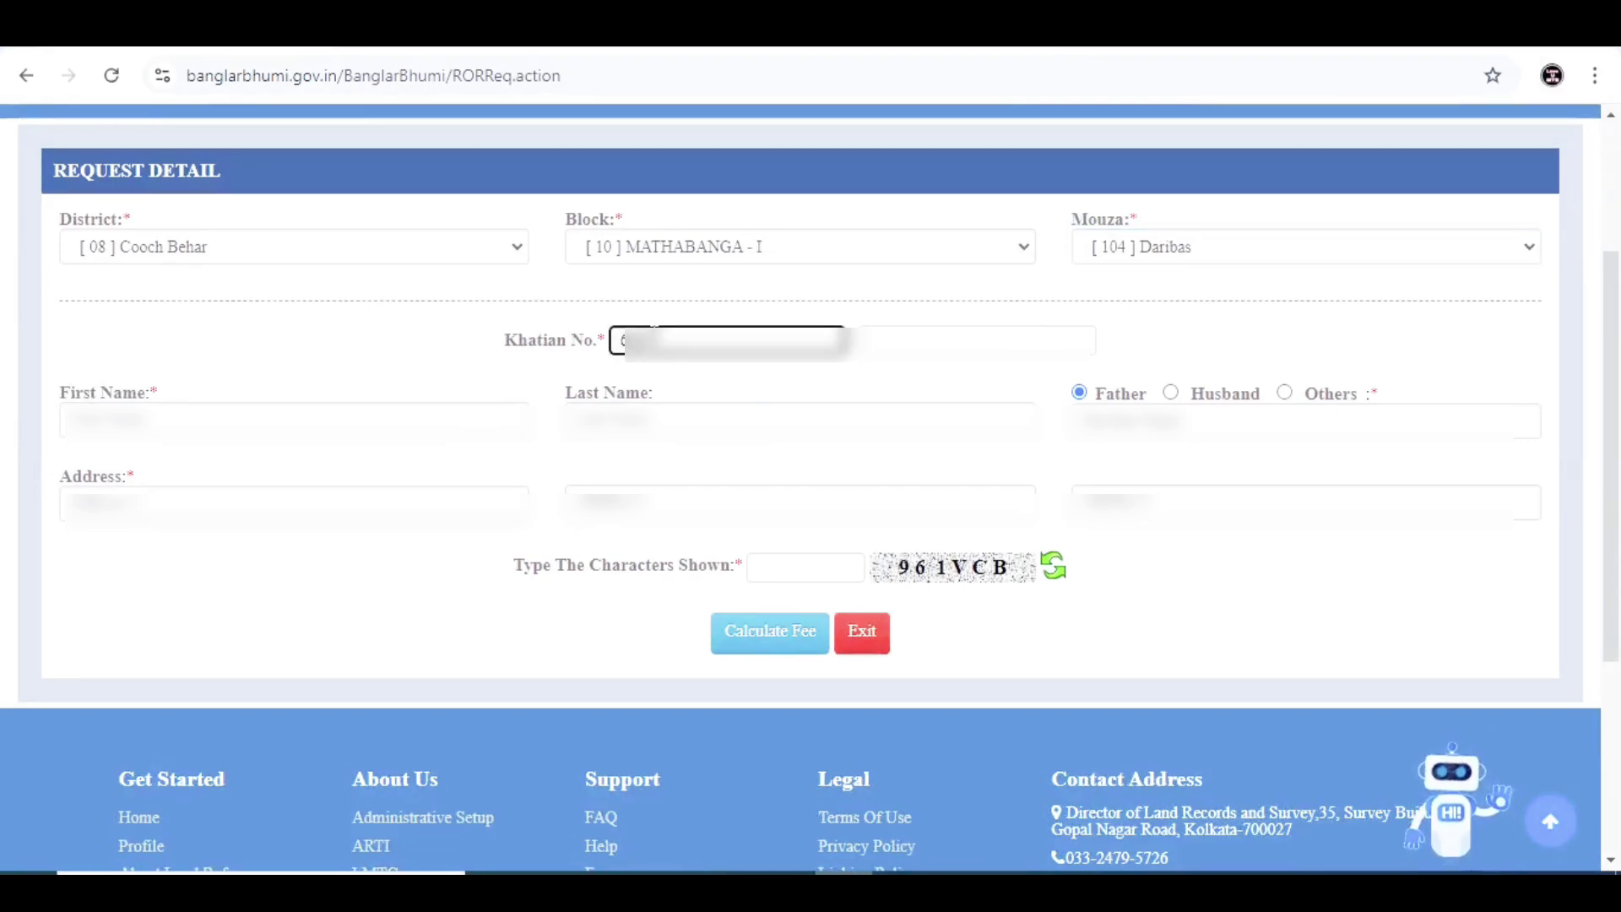
Step: Fill in the applicant's first name, last name and father's name in the request details
click(106, 423)
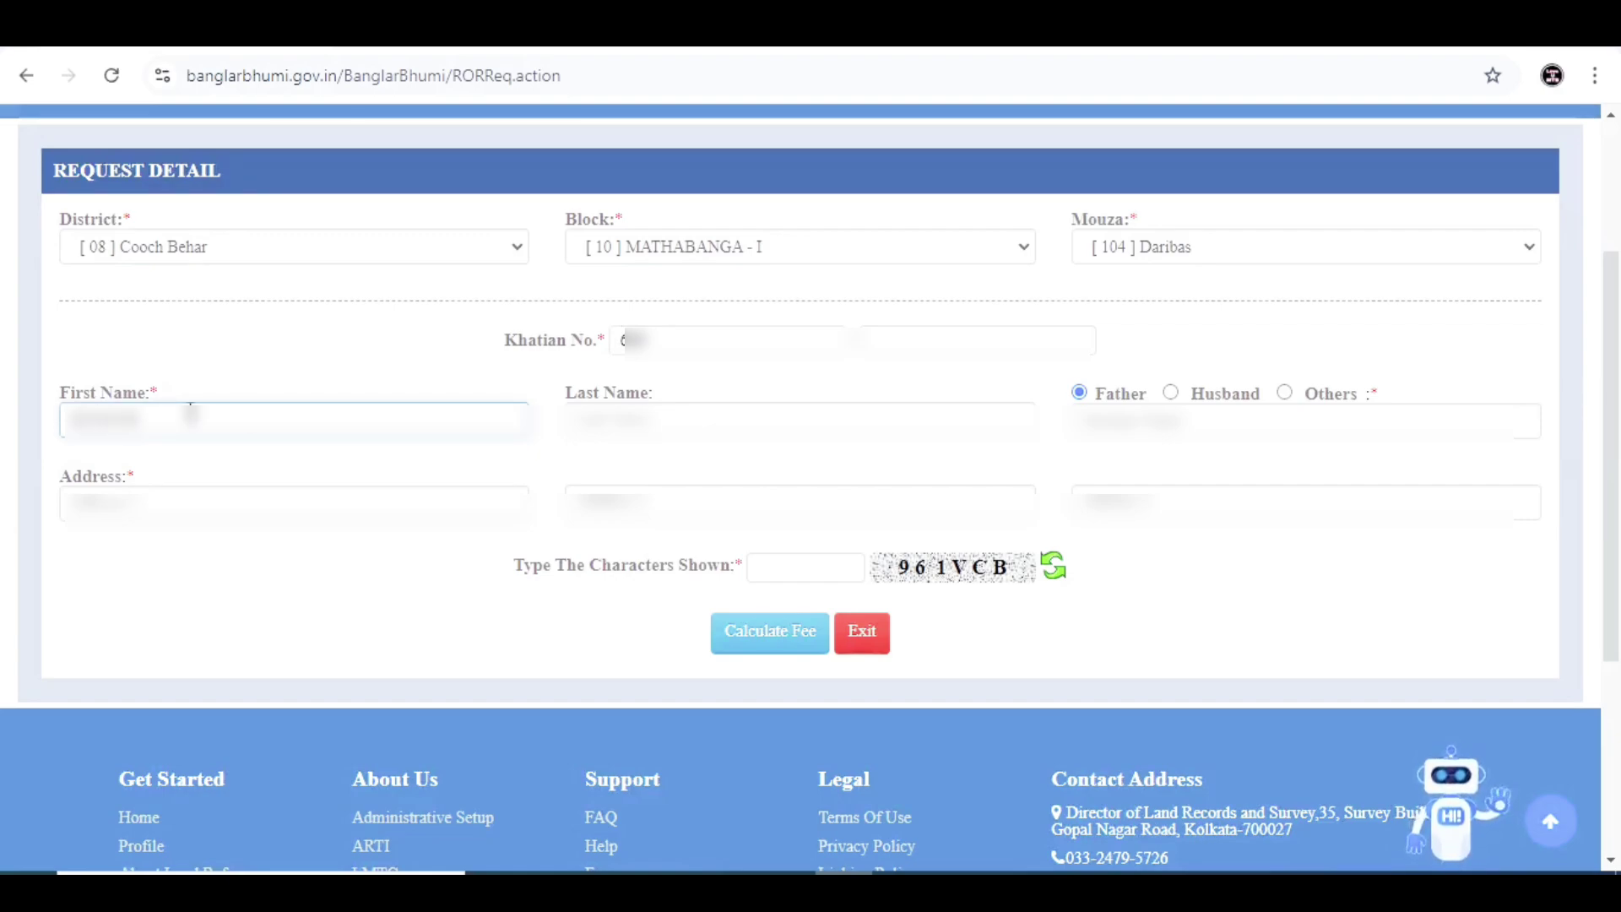
click(661, 425)
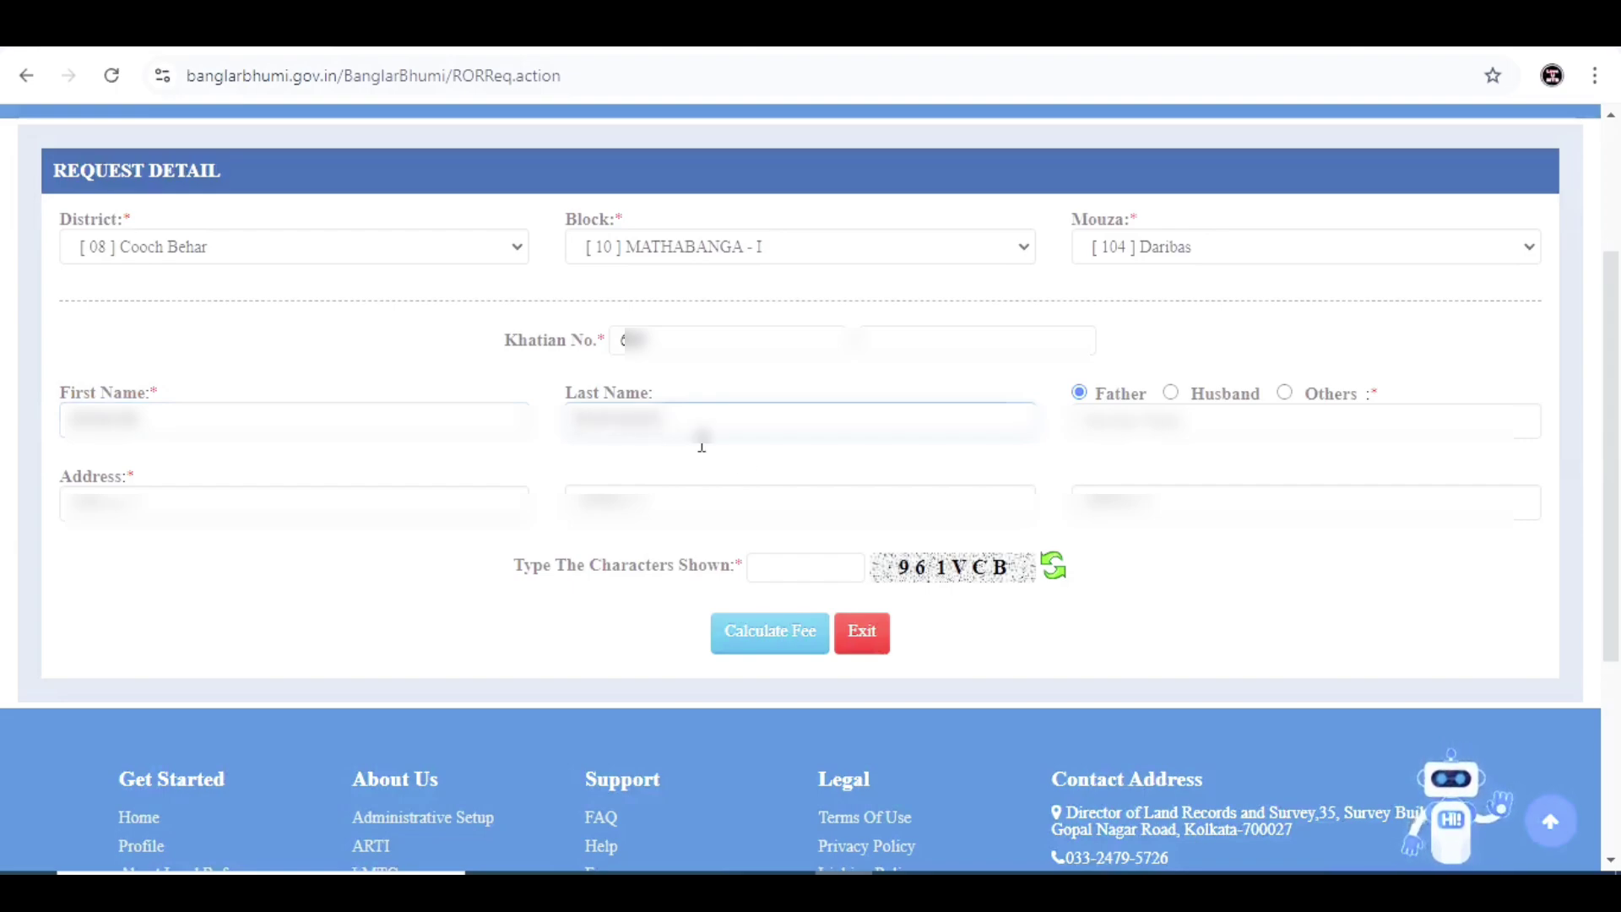
click(1186, 422)
text(LA)
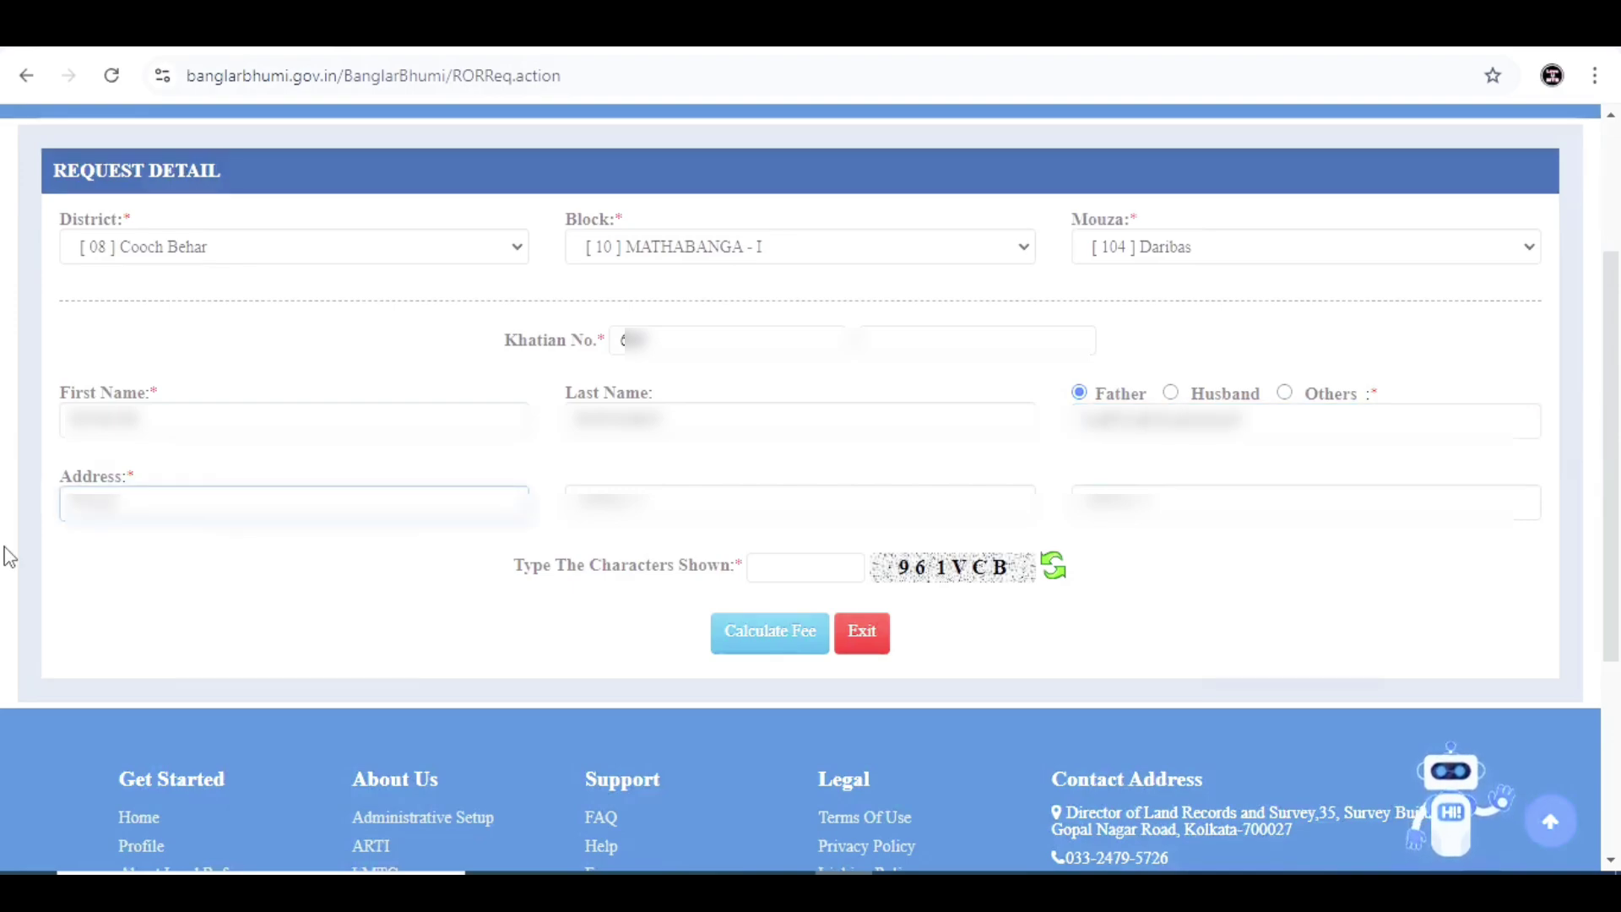
Step: Fill in the applicant's address across the three address fields and enter the captcha code
text(xxx)
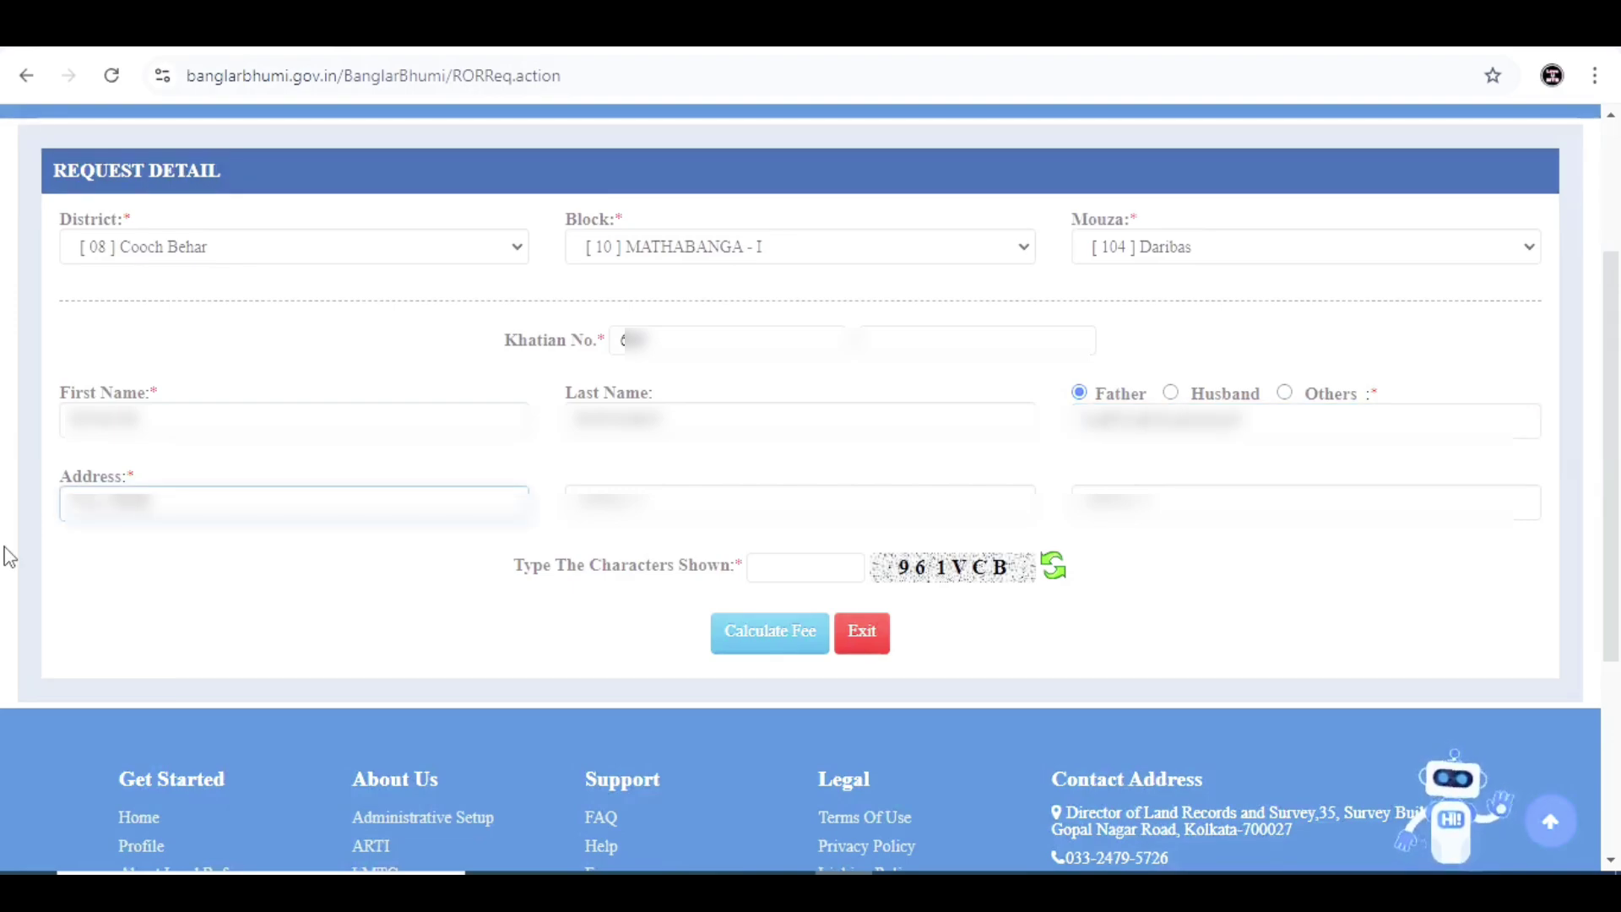
text(xxxx)
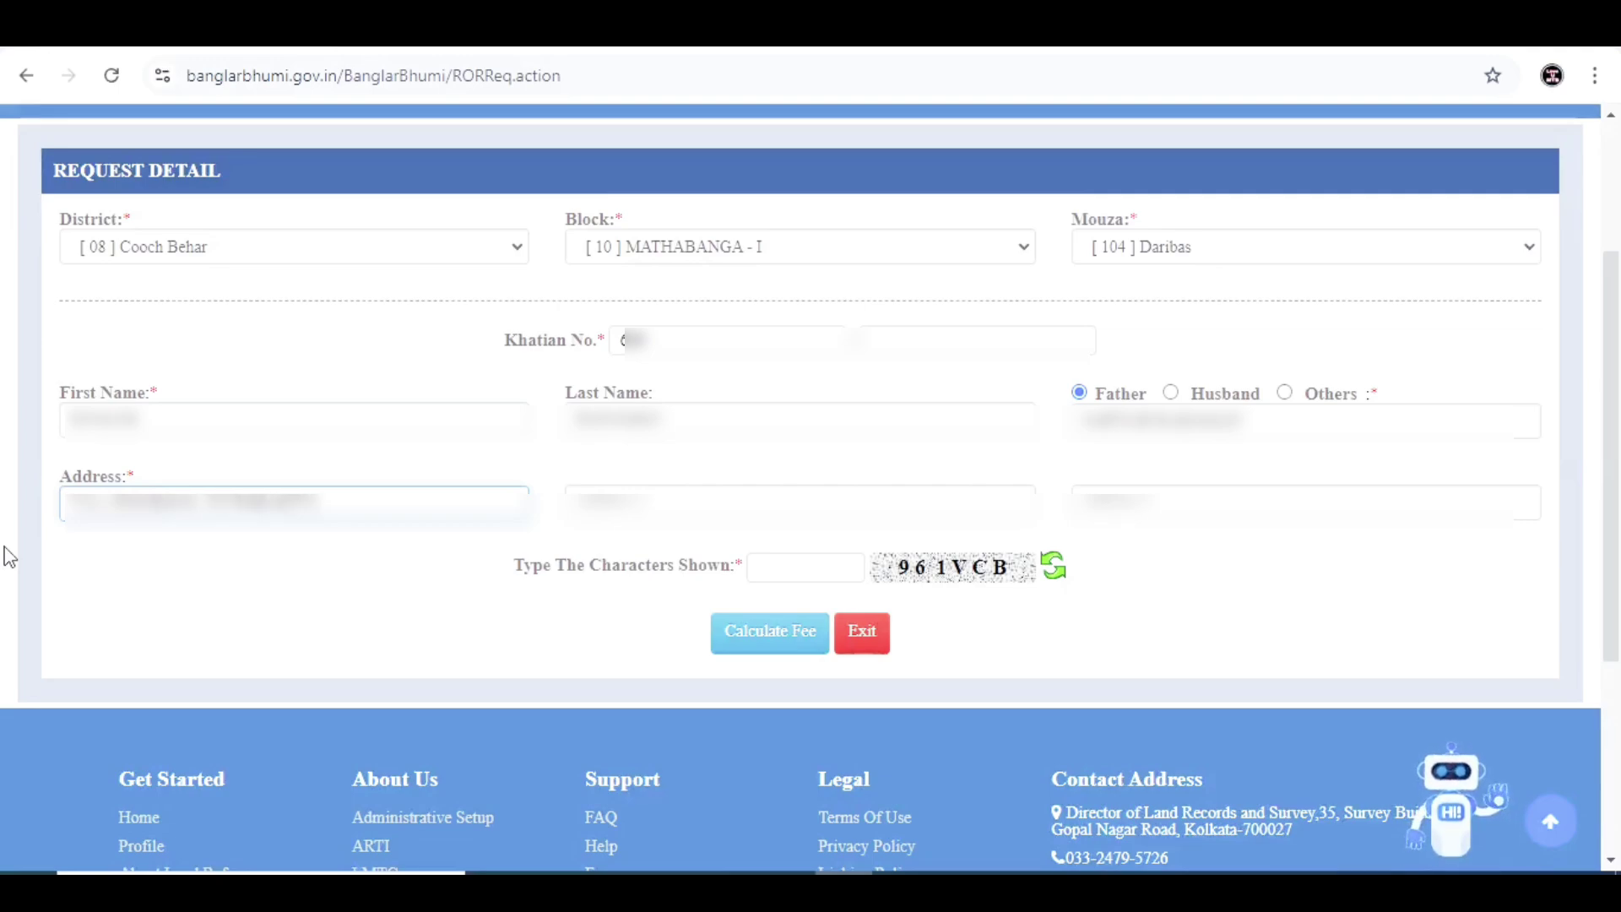
click(658, 510)
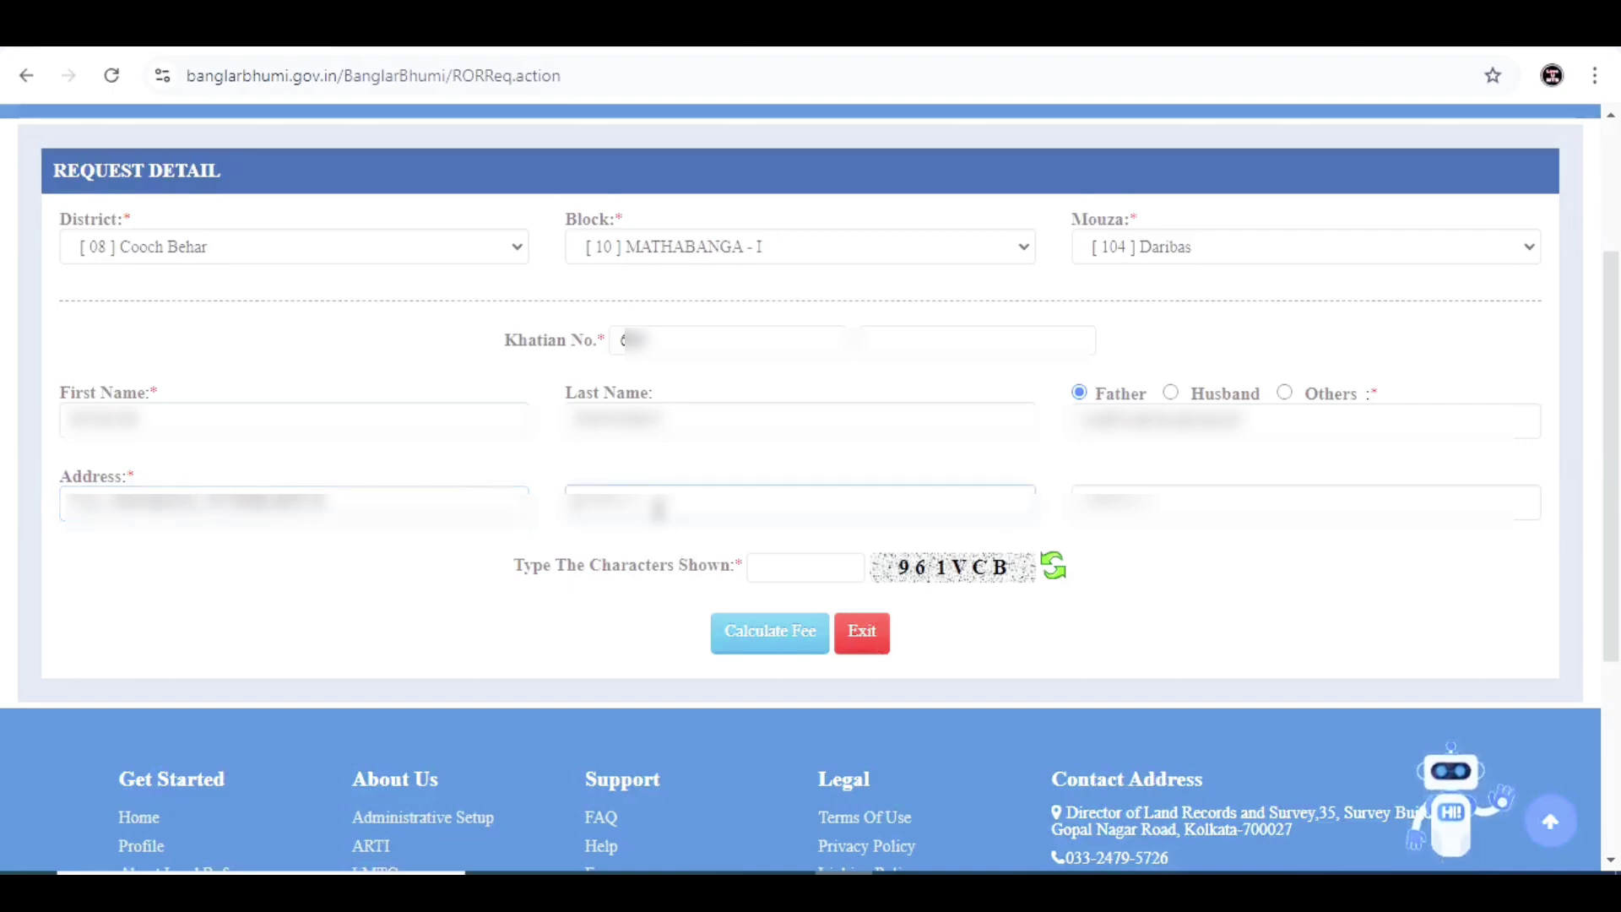
text(PS-MA)
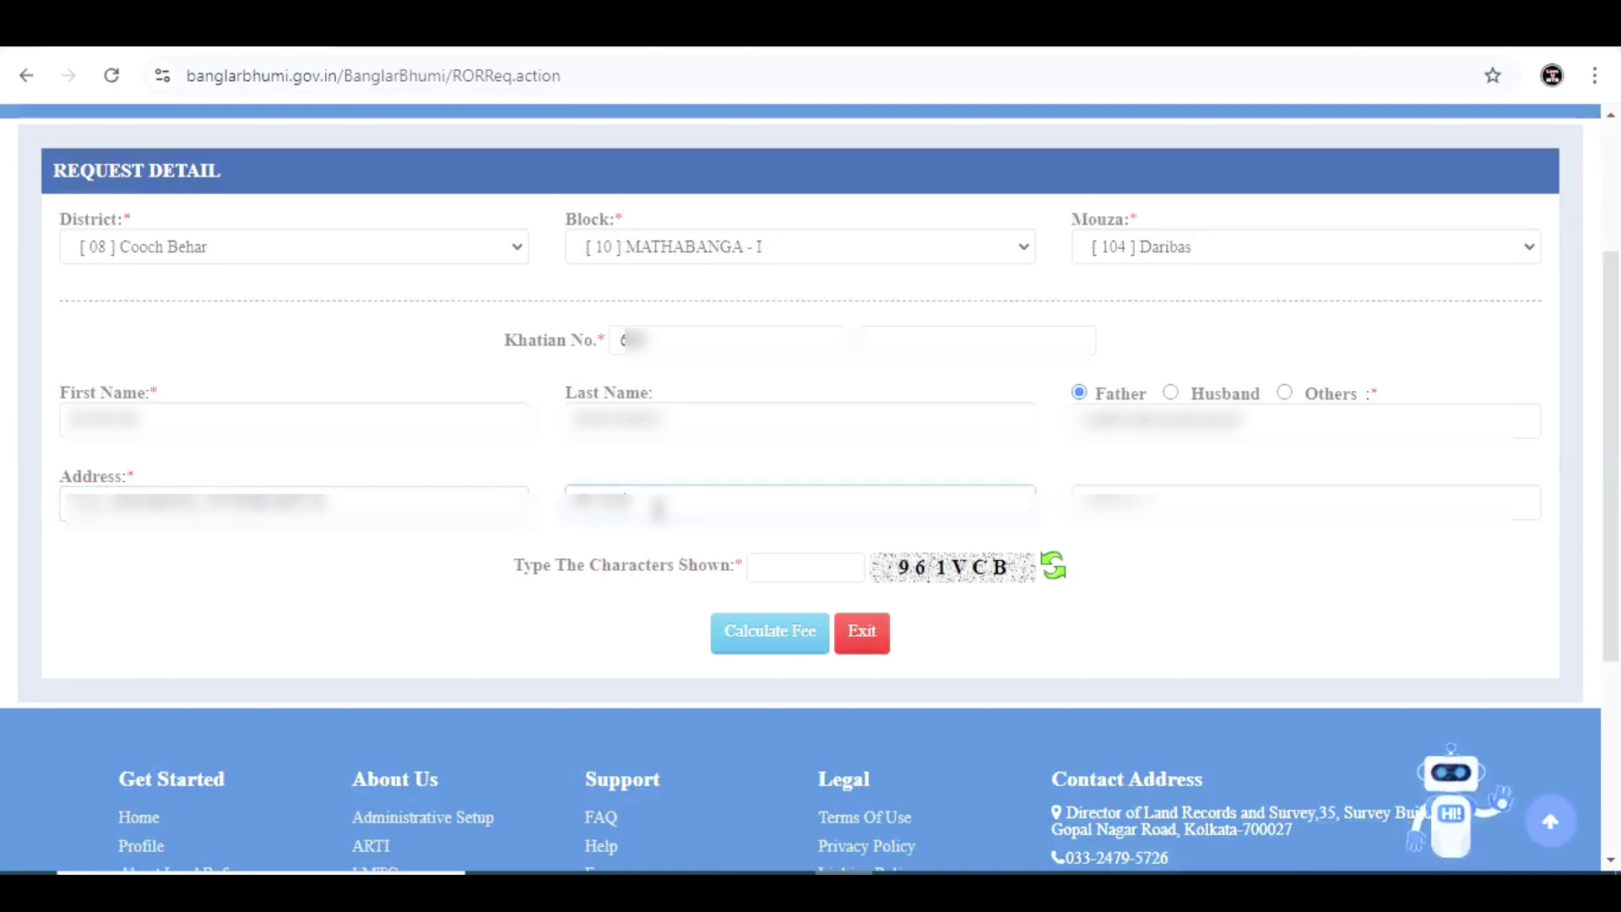
text(TH)
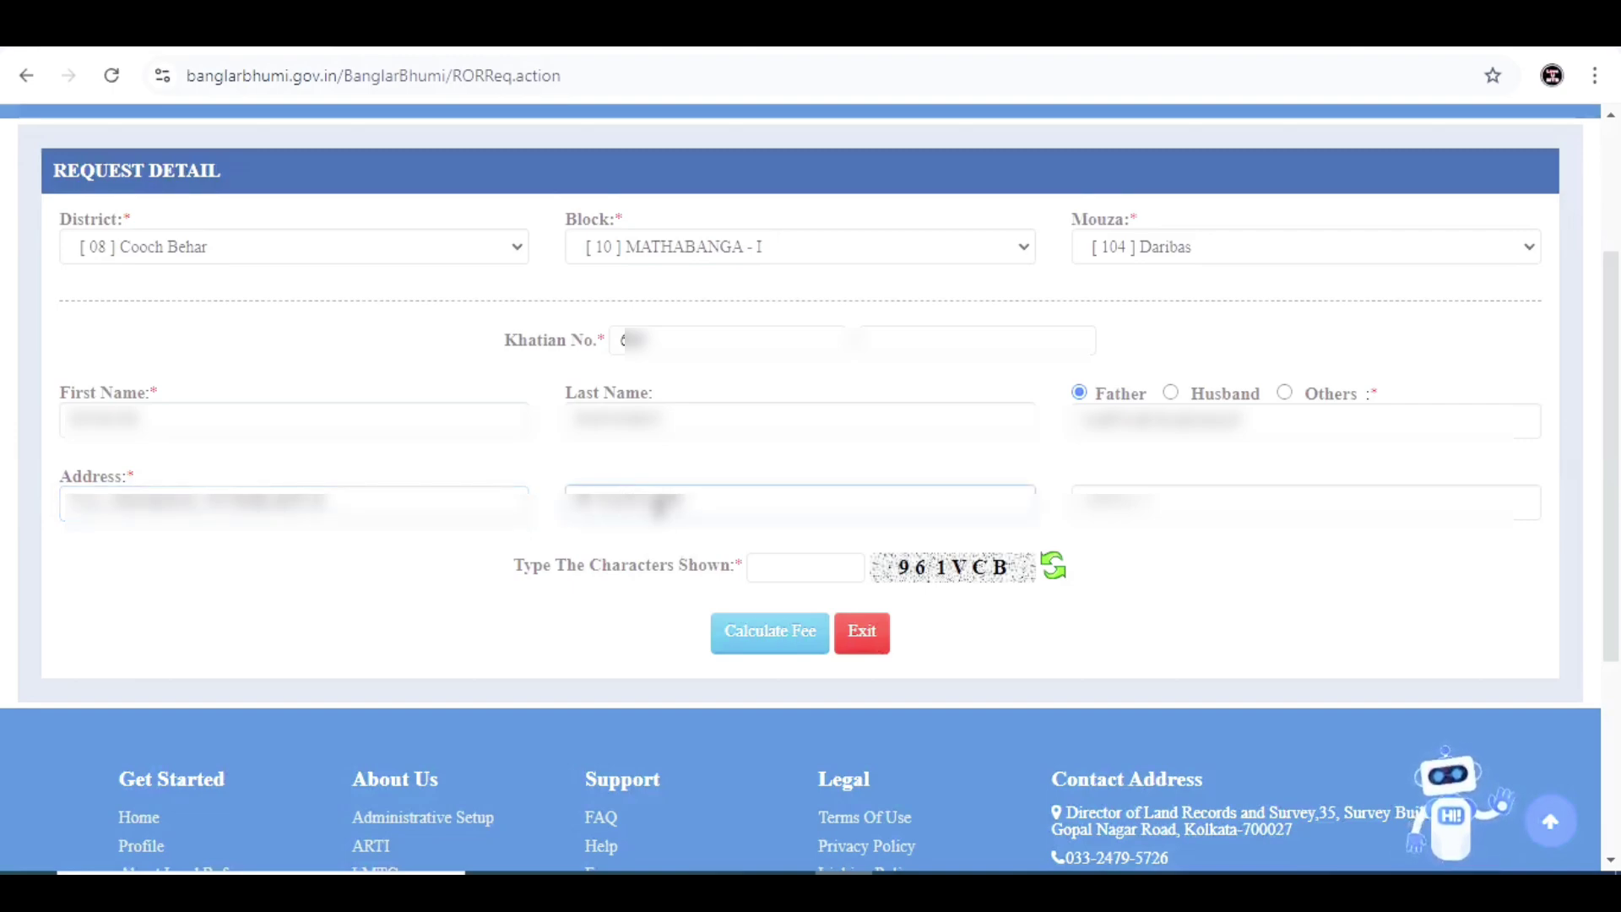
text(ANGA)
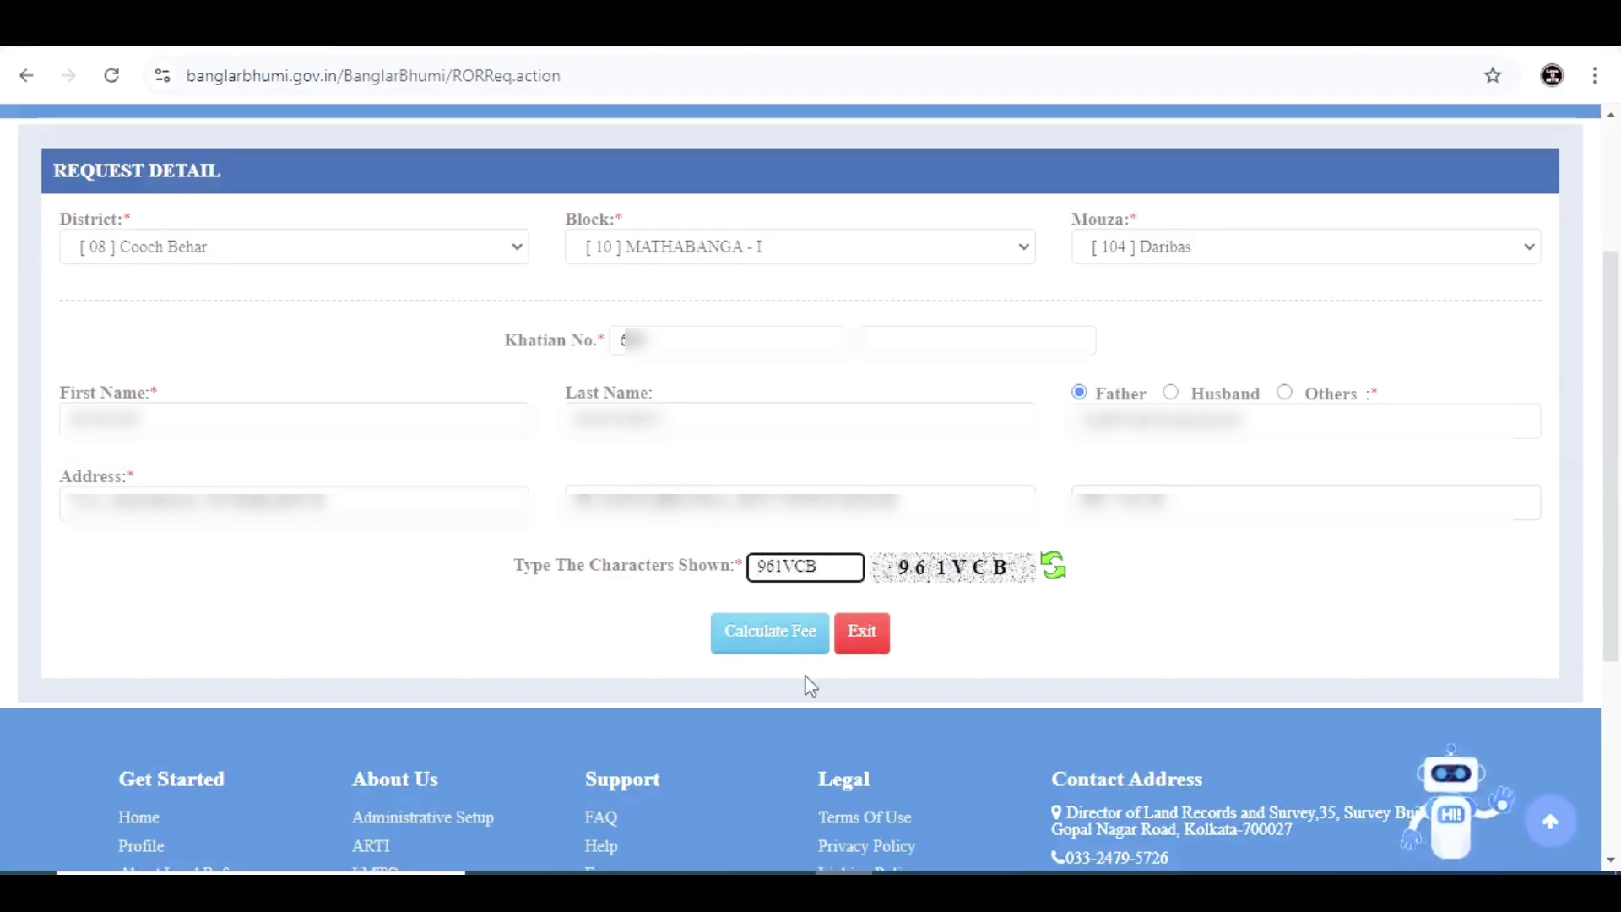
Step: Calculate the request fee and forward the payment to GRIPS with SBI Epay as the payment option, dismissing the disclaimer
click(790, 652)
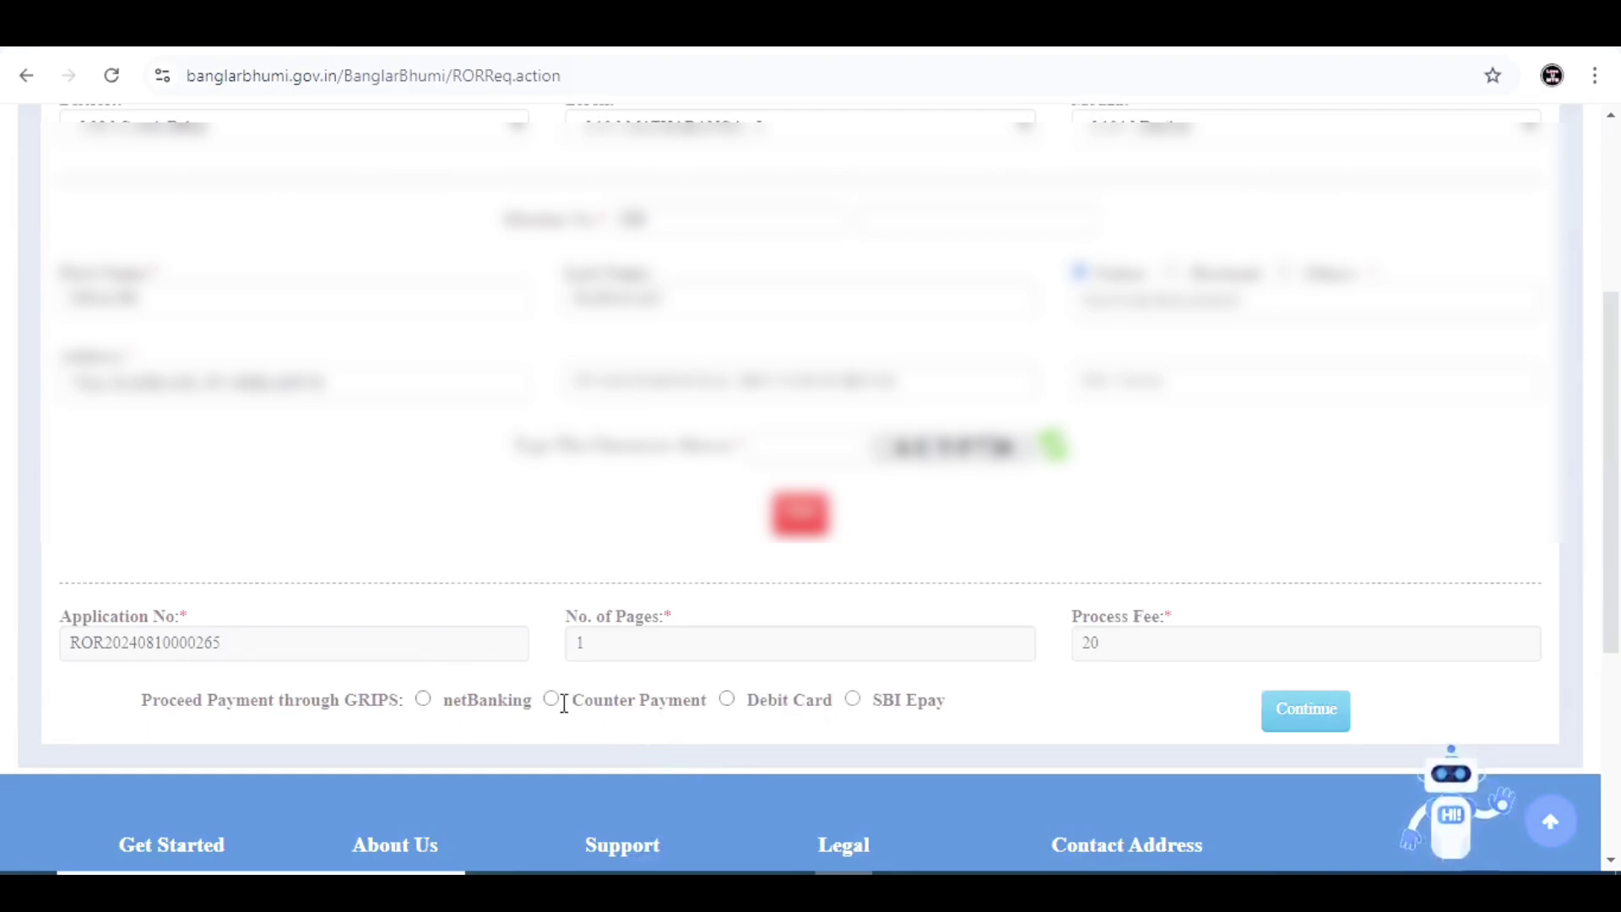
click(854, 699)
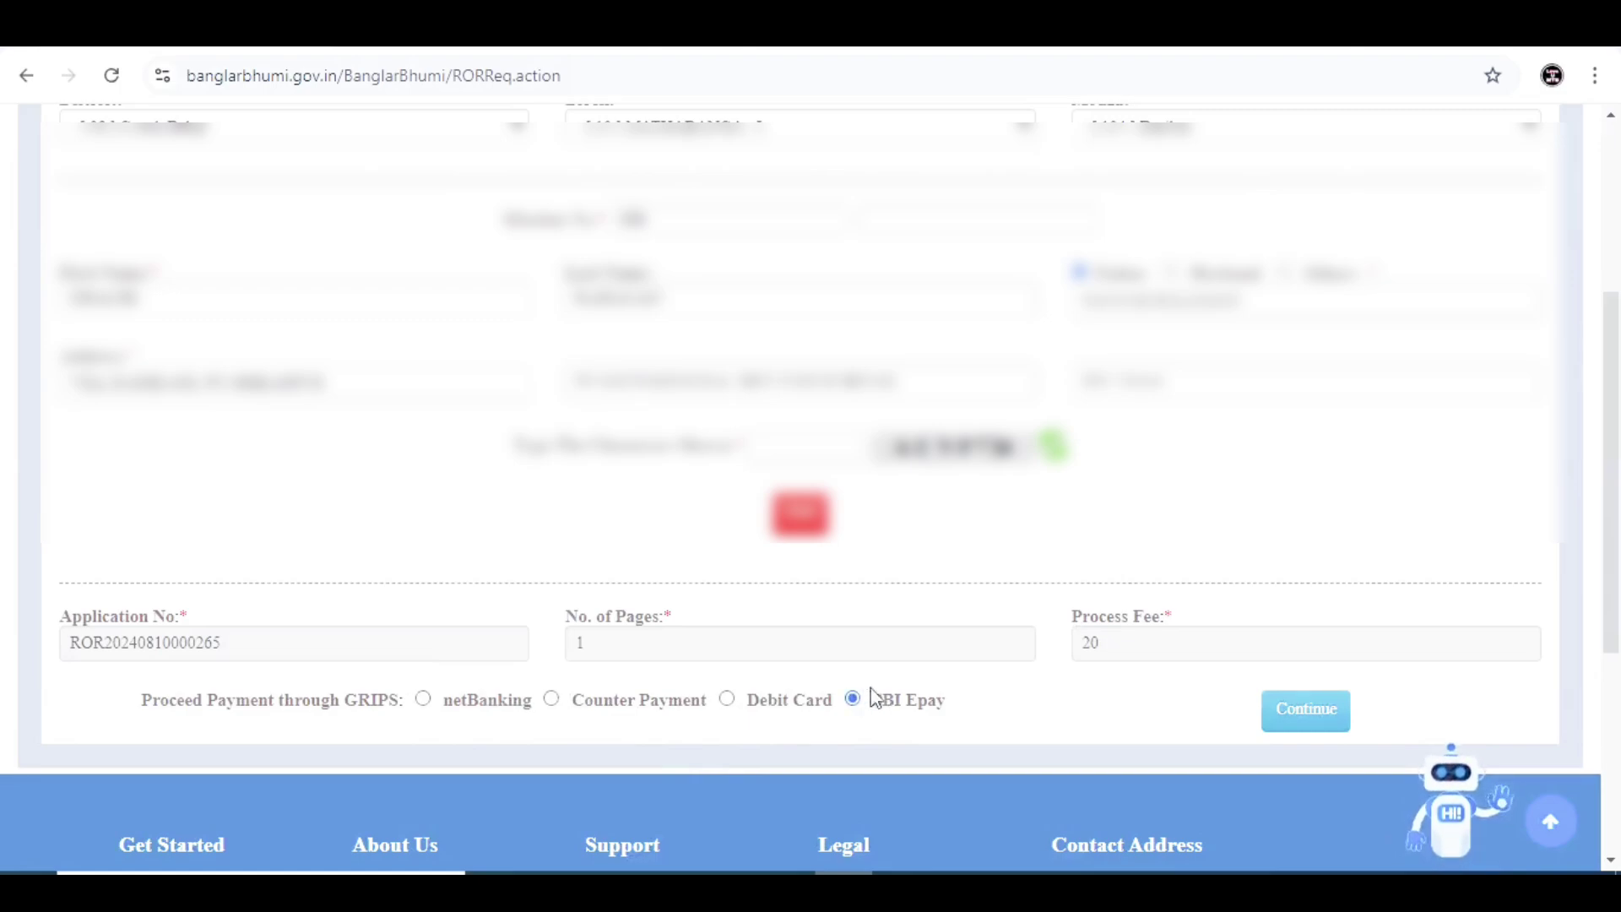
click(1319, 715)
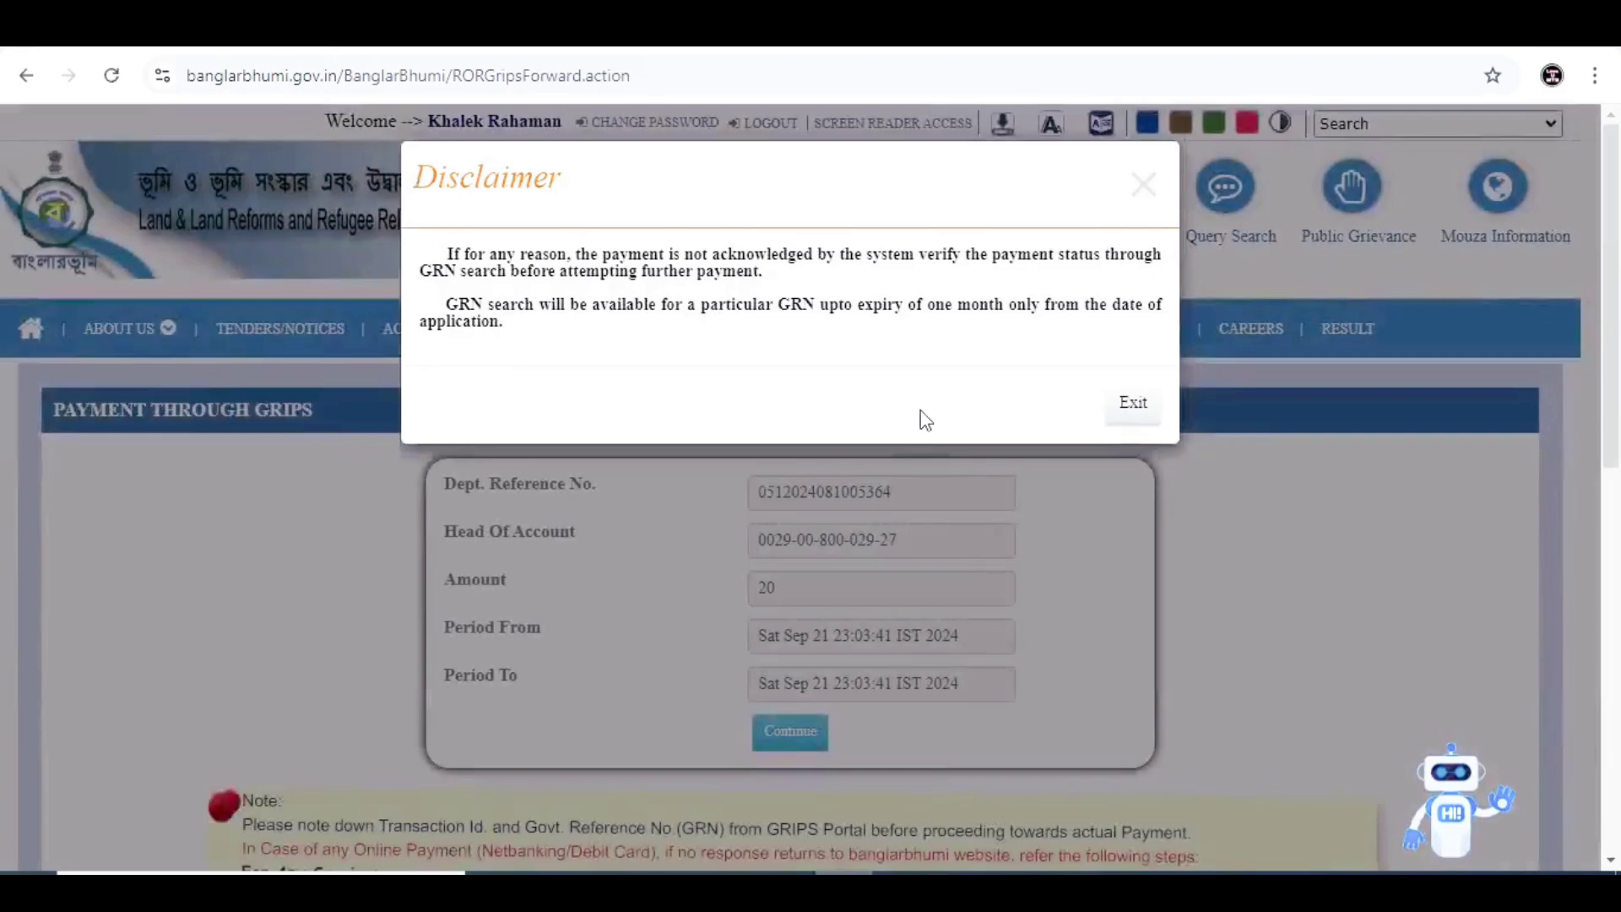
click(1134, 407)
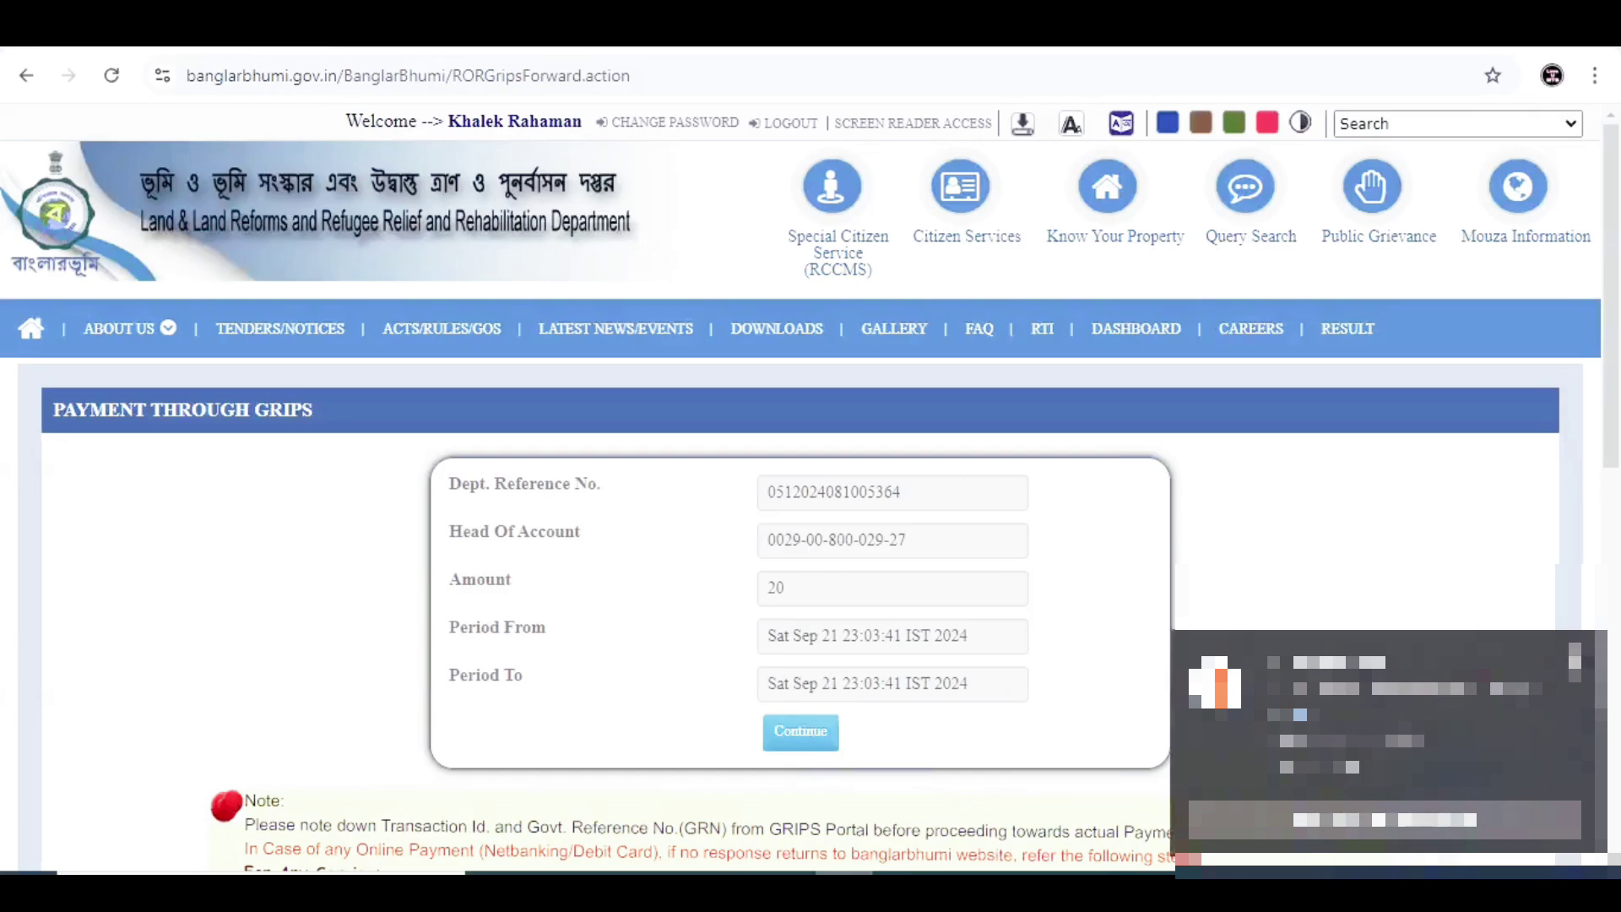
click(799, 733)
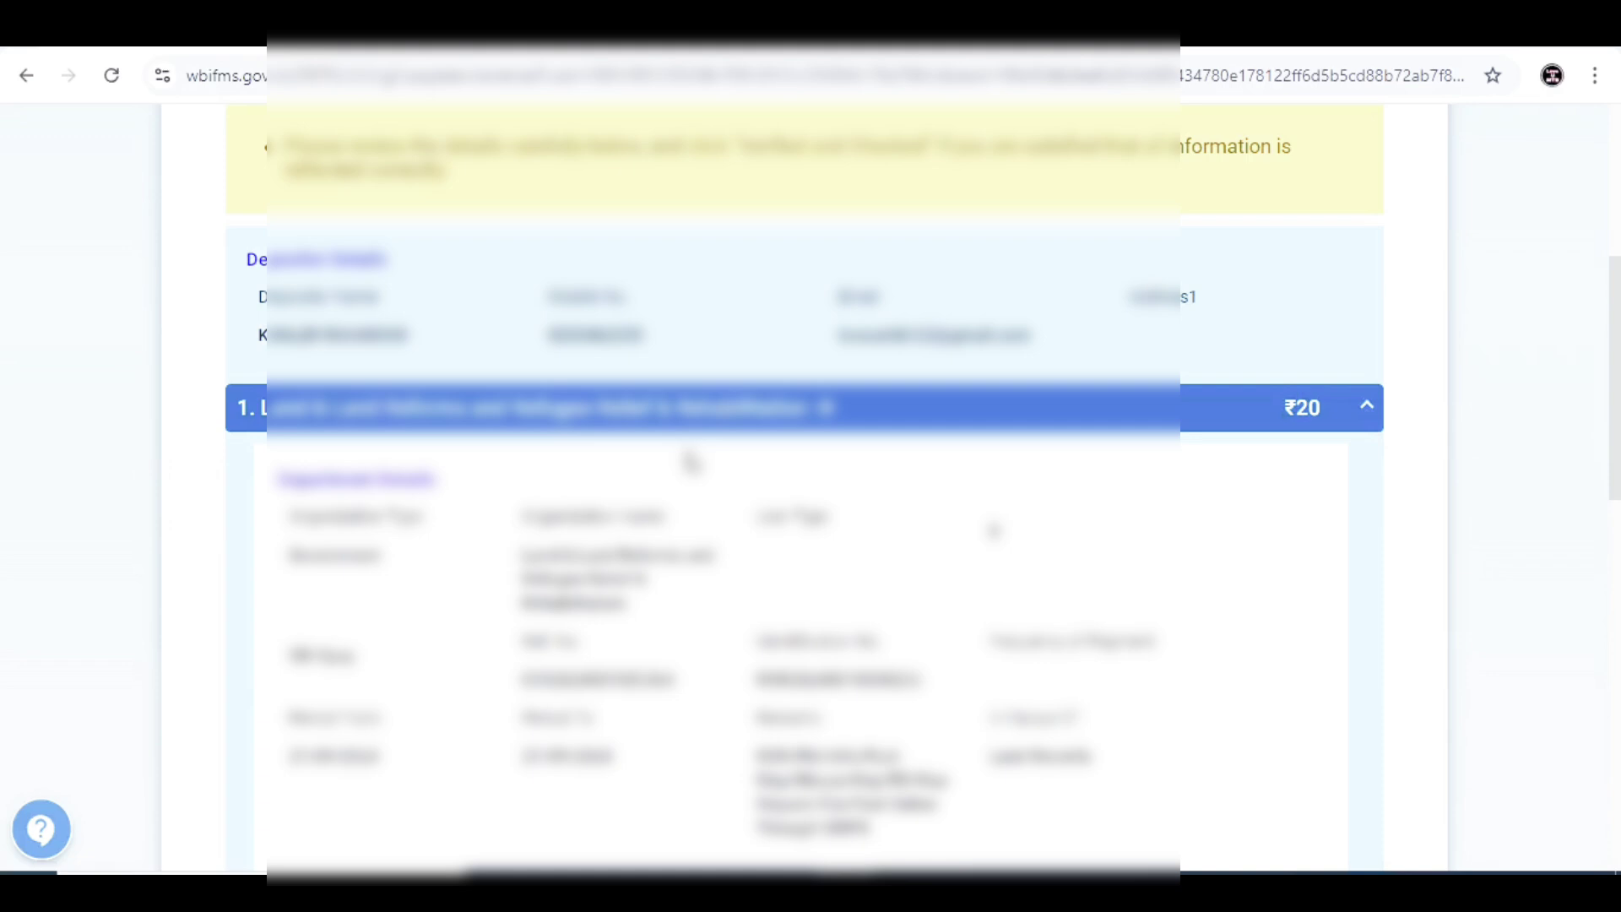
Step: Mark the GRIPS payment details as verified and checked and proceed to the payment mode and bank selection
scroll(691, 460, down, 6)
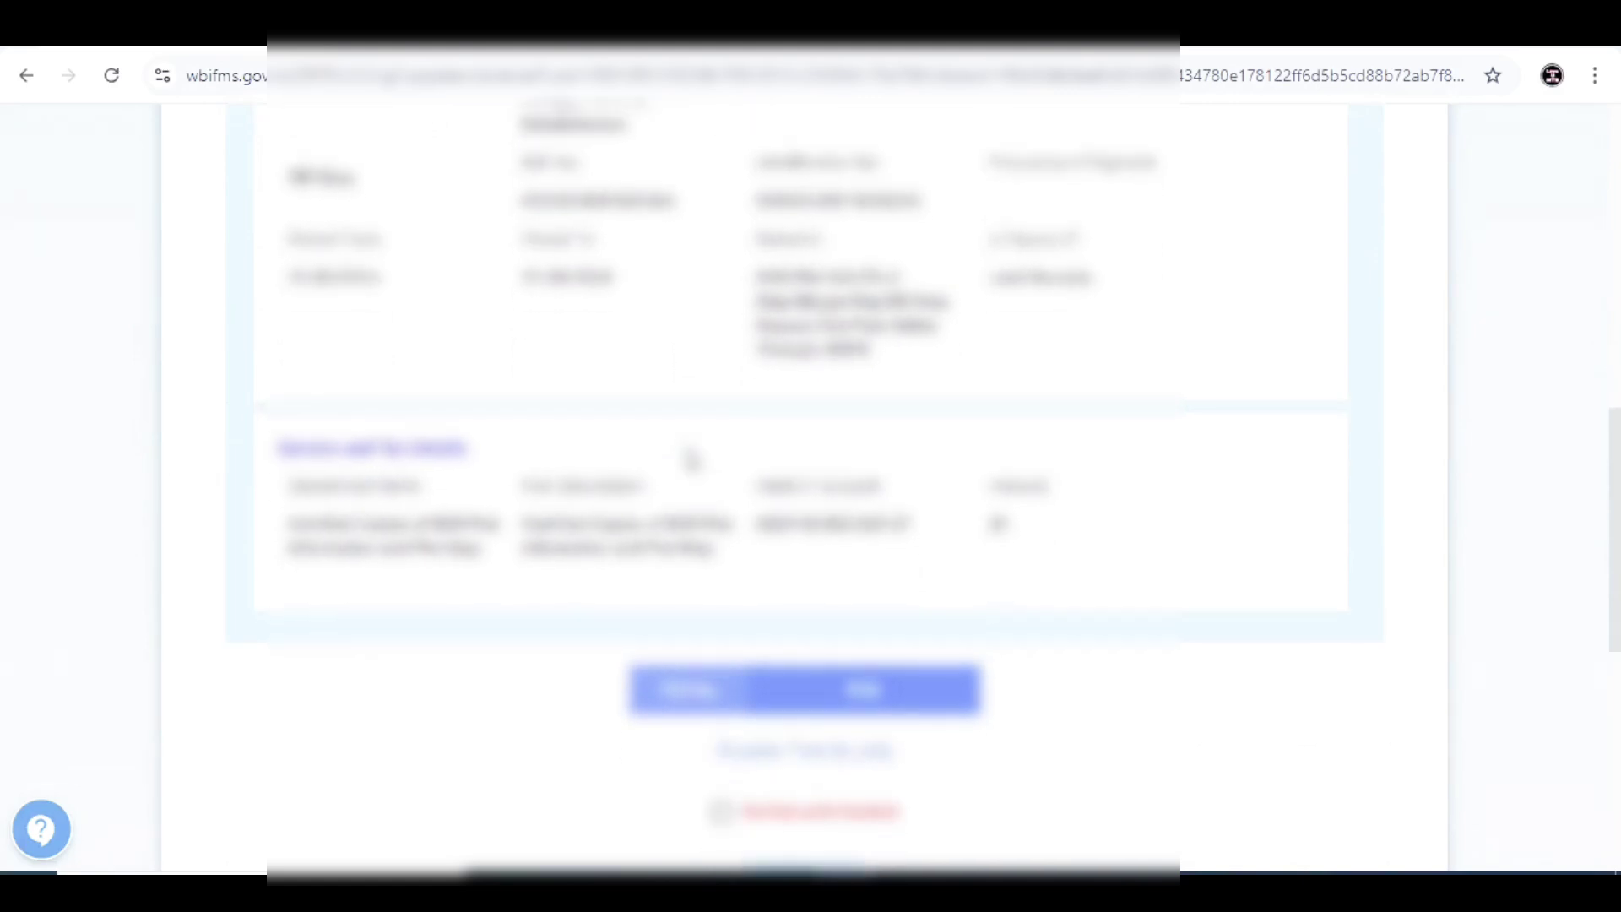
scroll(706, 547, down, 3)
click(722, 572)
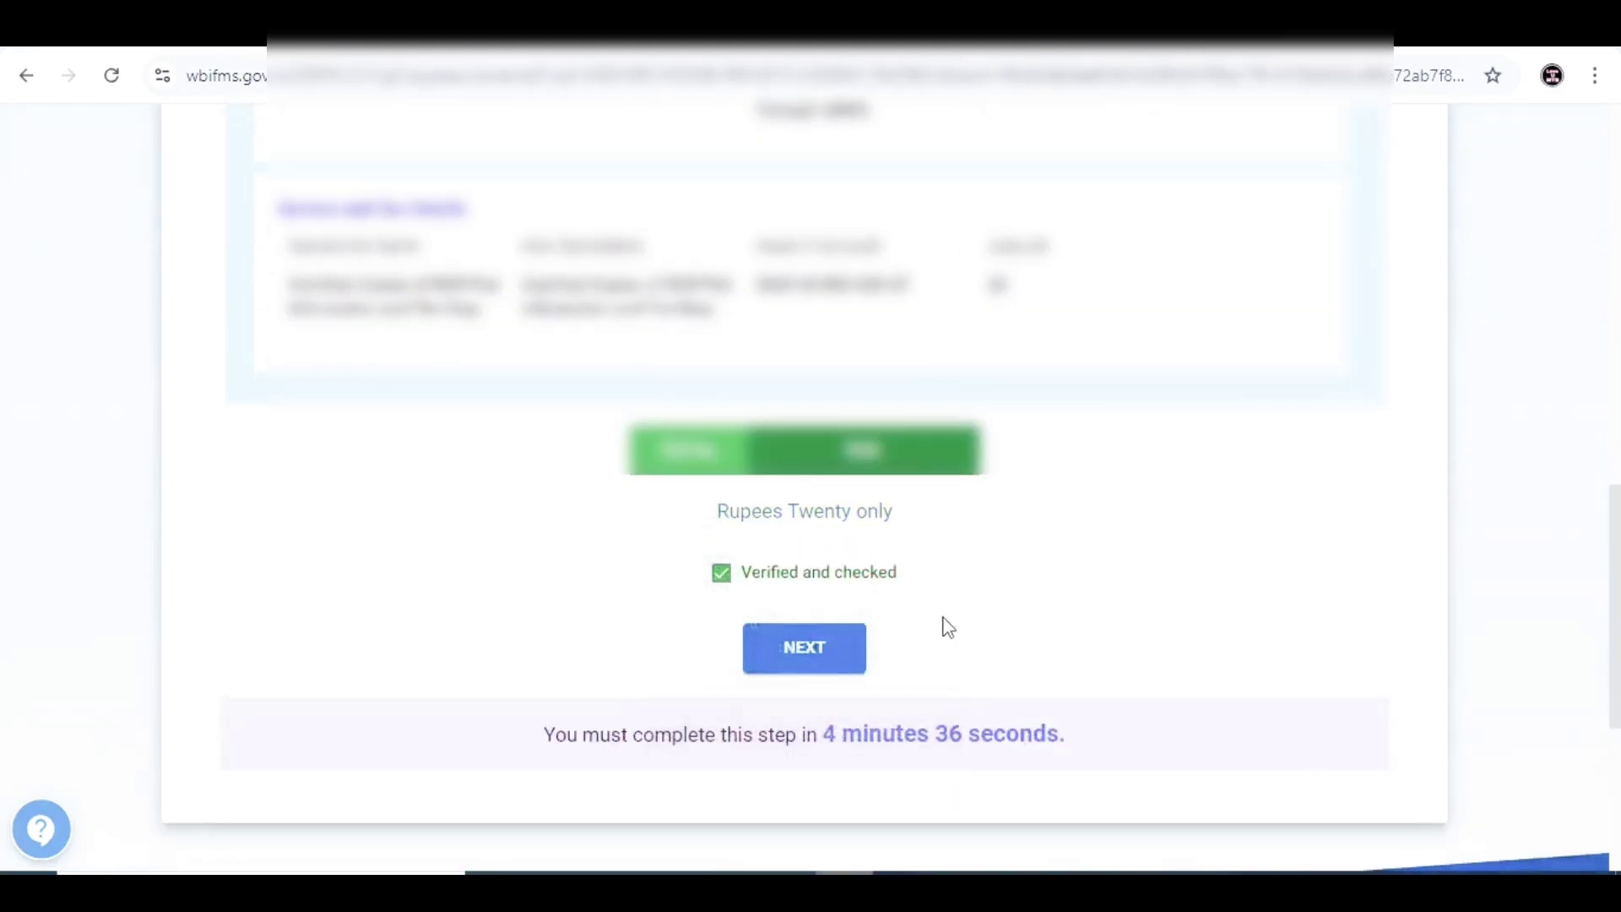
click(840, 651)
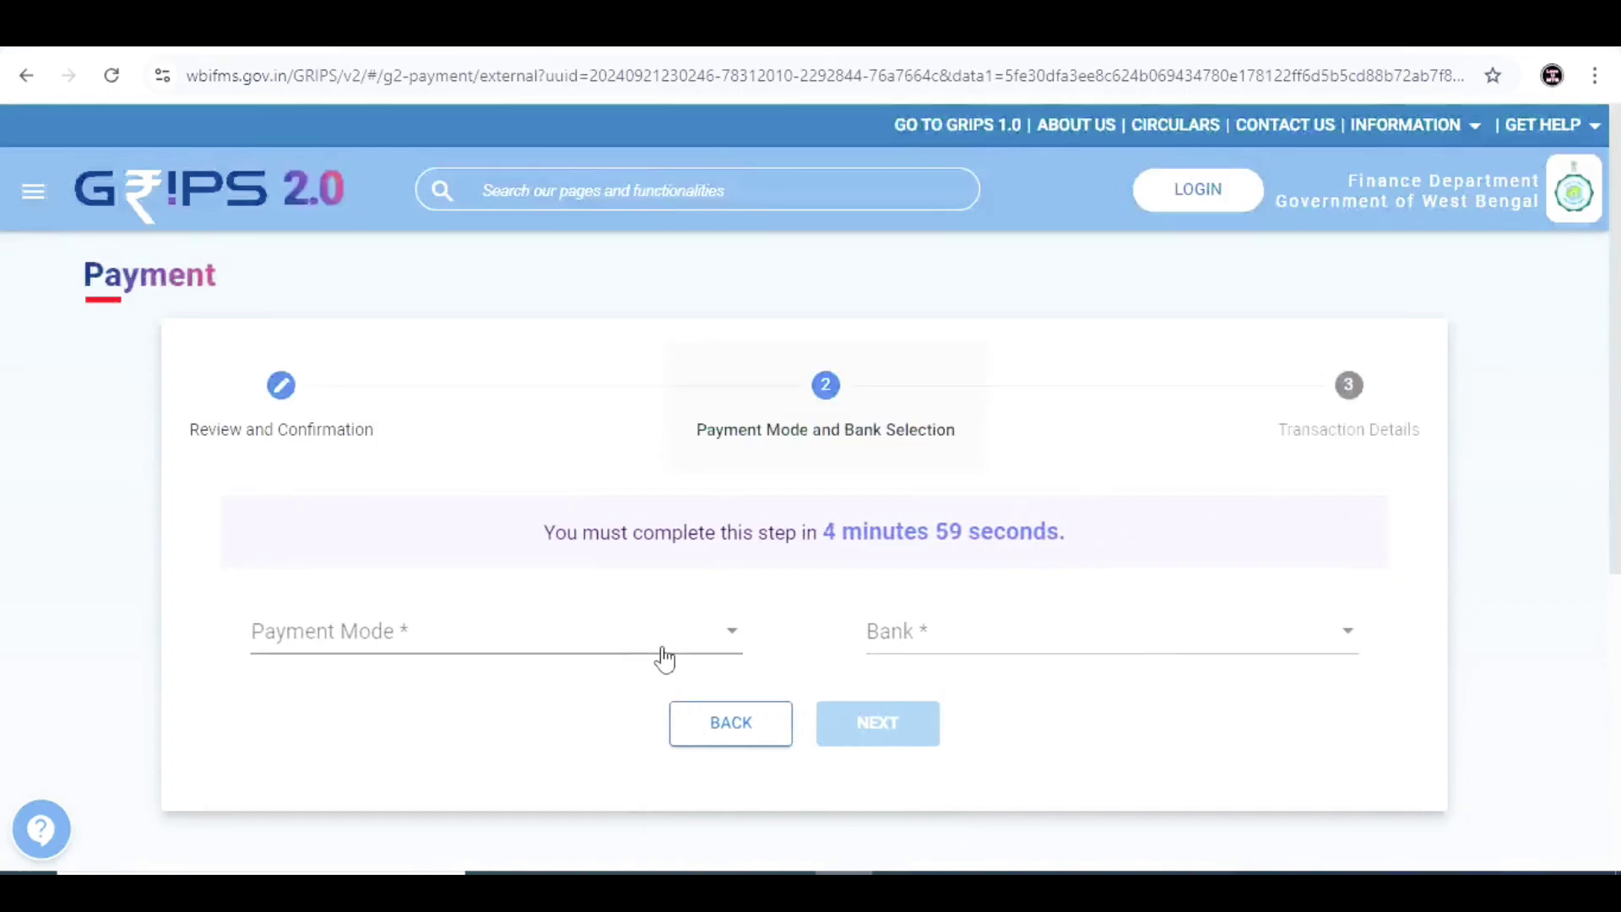
Step: Set the payment mode to SBI Epay, paid through Payment Gateway/Bank, and proceed to the transaction details
click(597, 640)
click(427, 656)
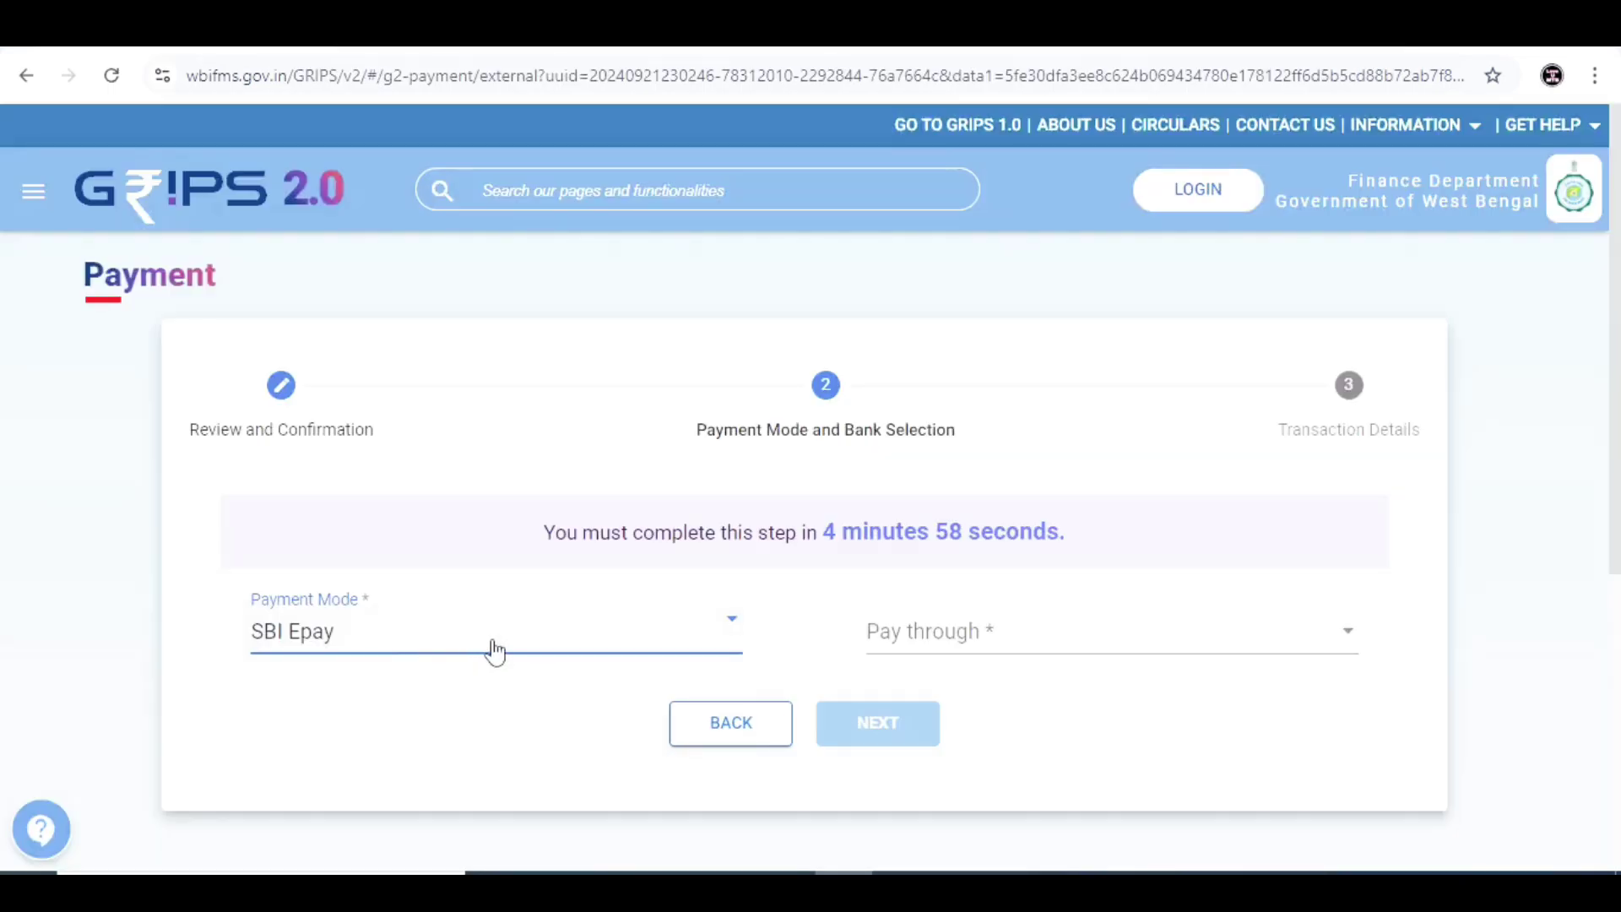
click(1009, 657)
click(970, 626)
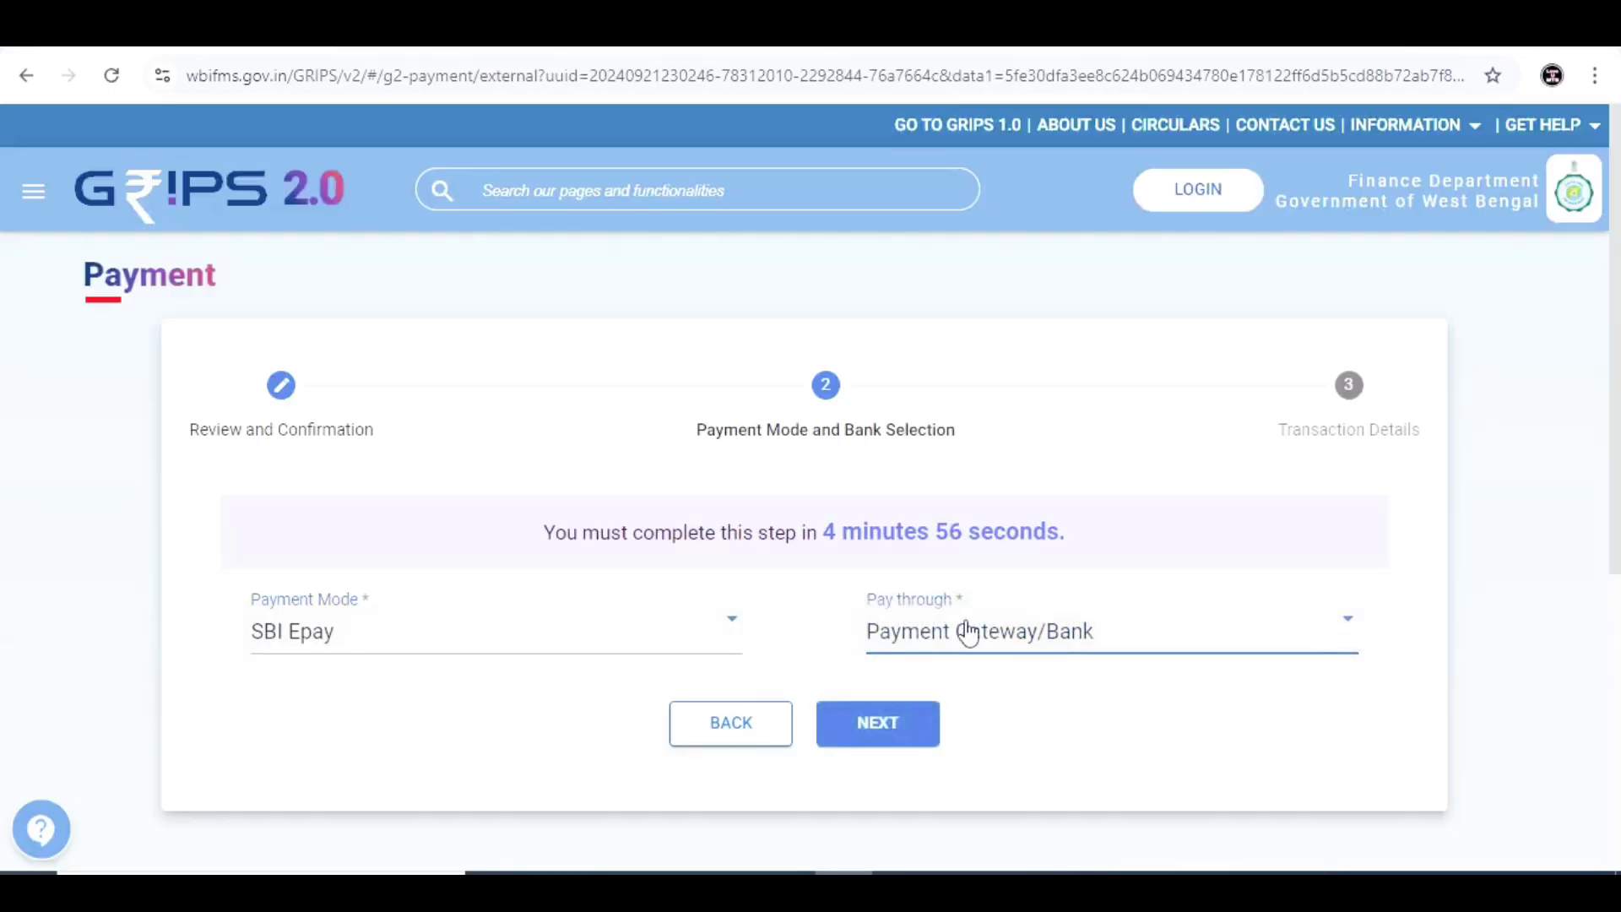
click(905, 725)
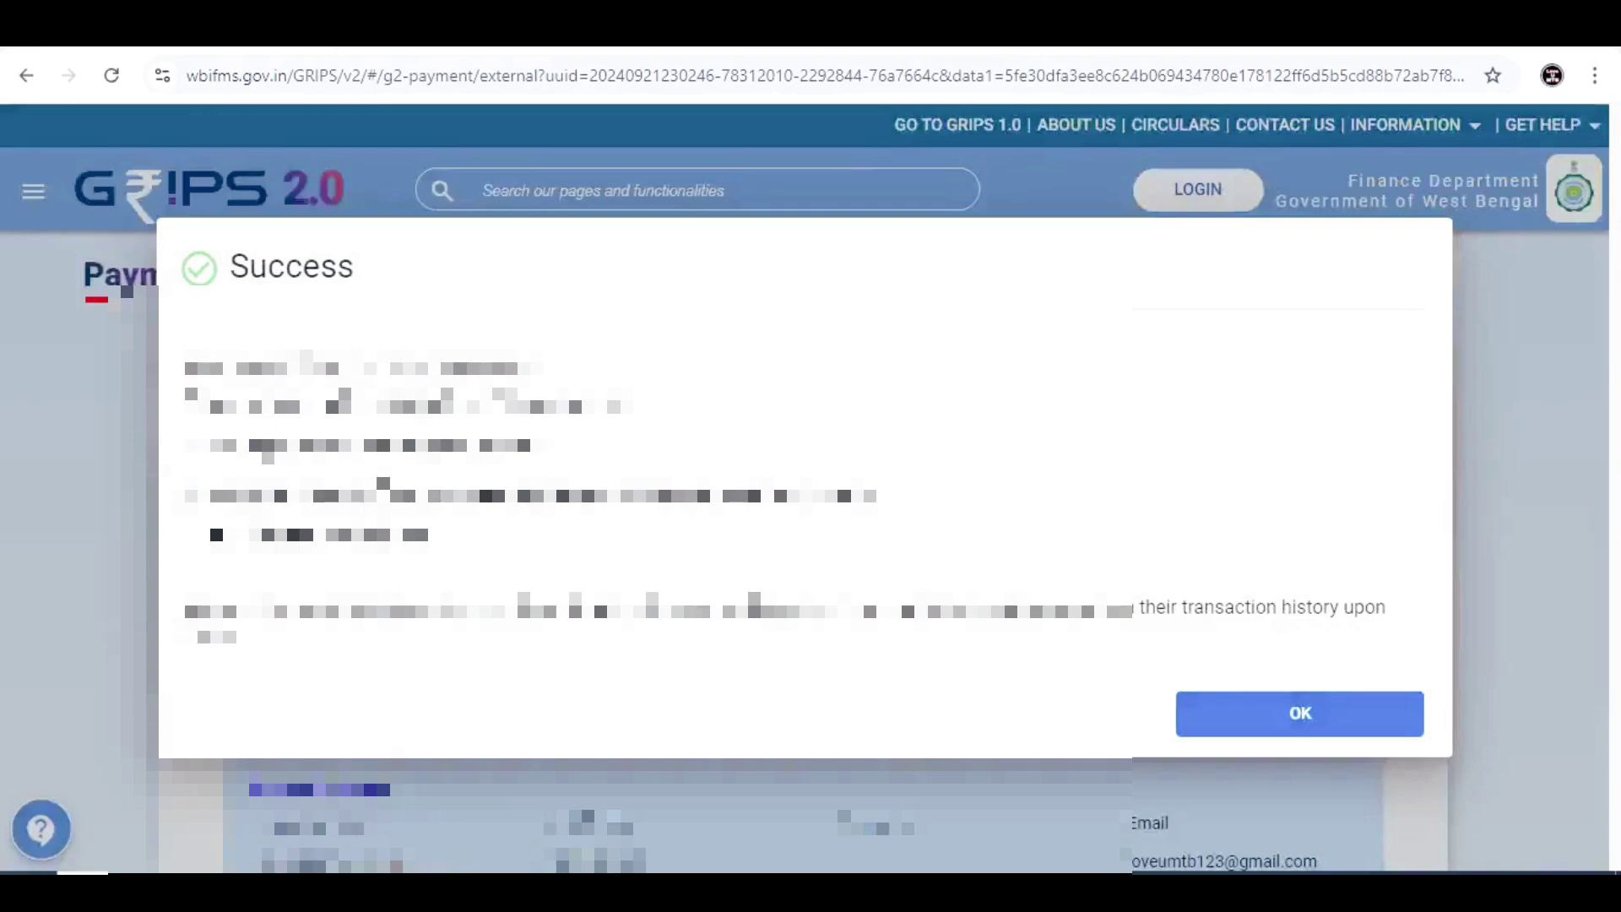
Step: Copy the reference value at the end of the third line of the Success message
drag(352, 445, 563, 452)
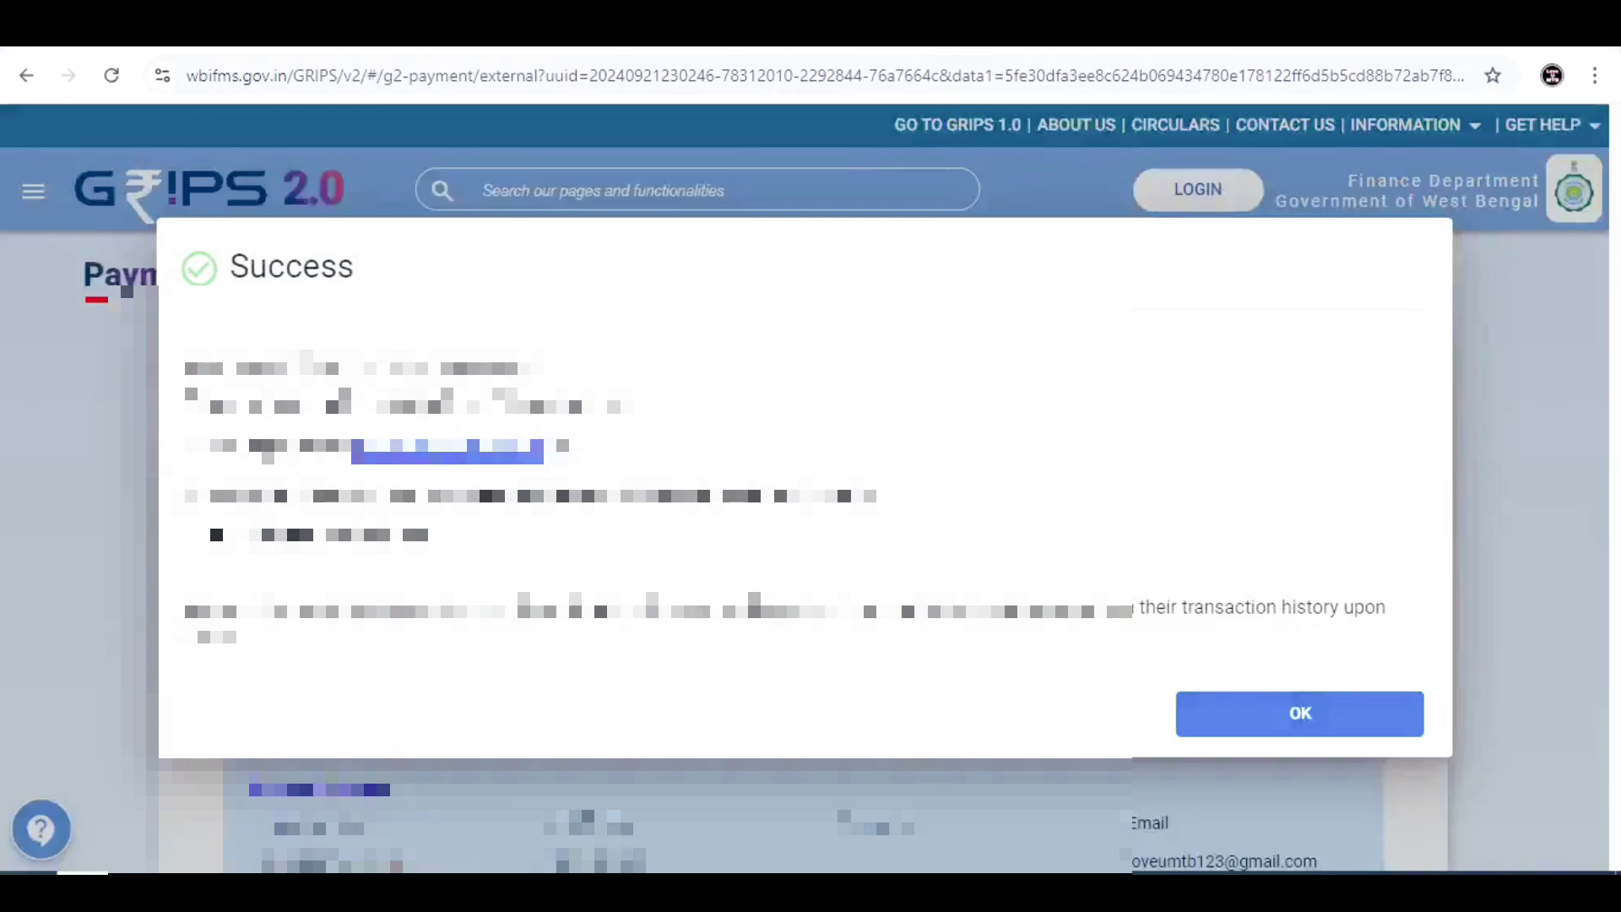
right_click(541, 452)
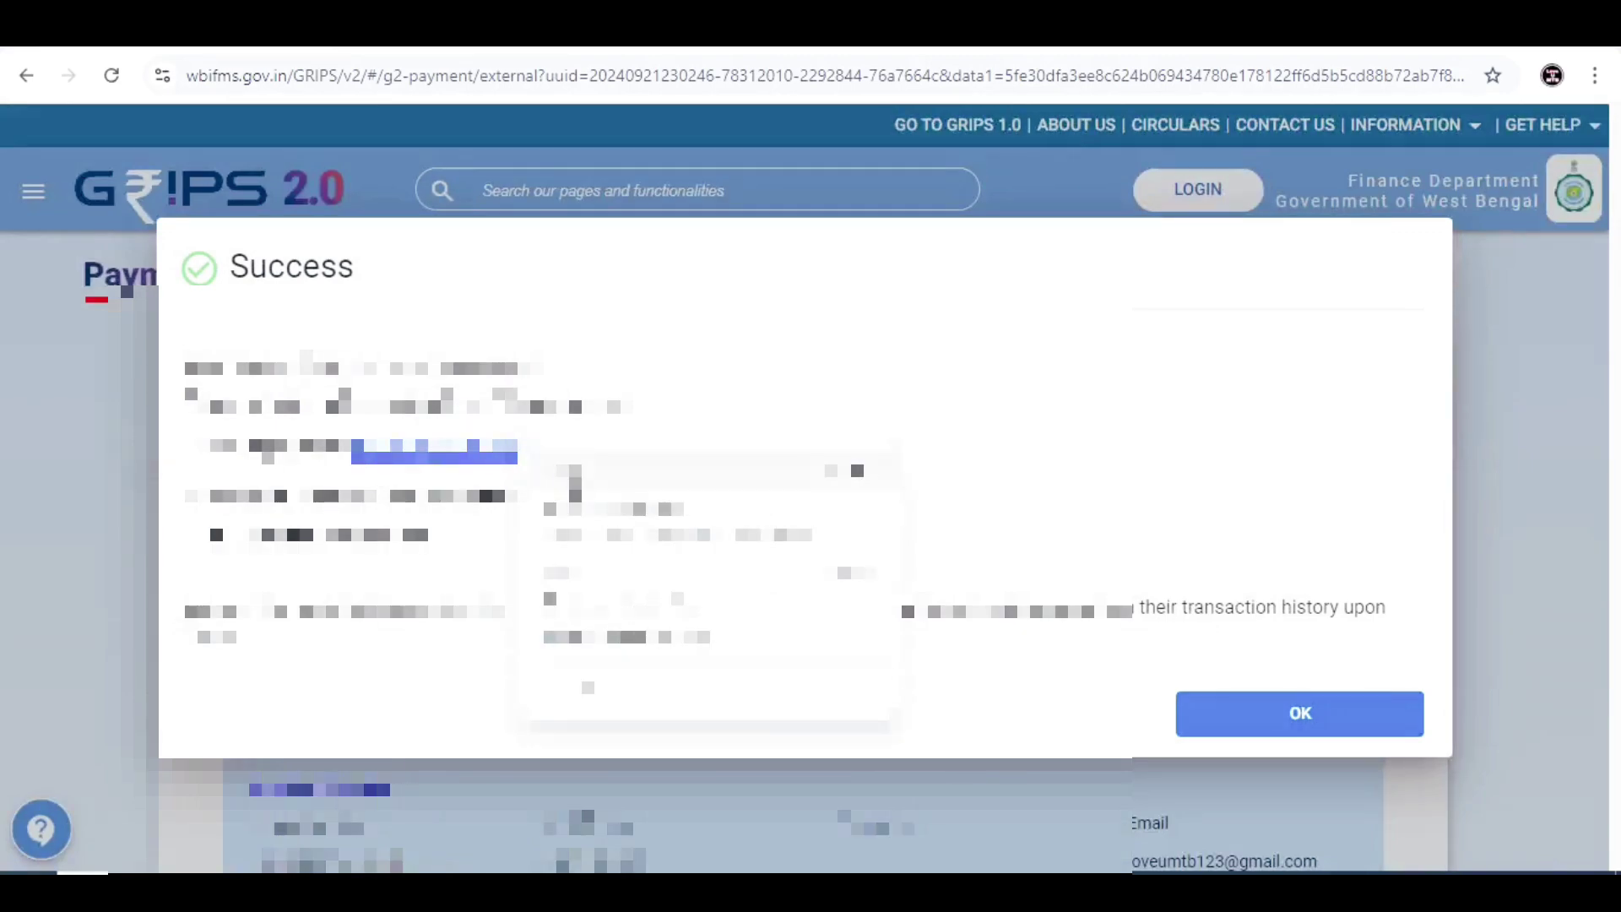
click(574, 477)
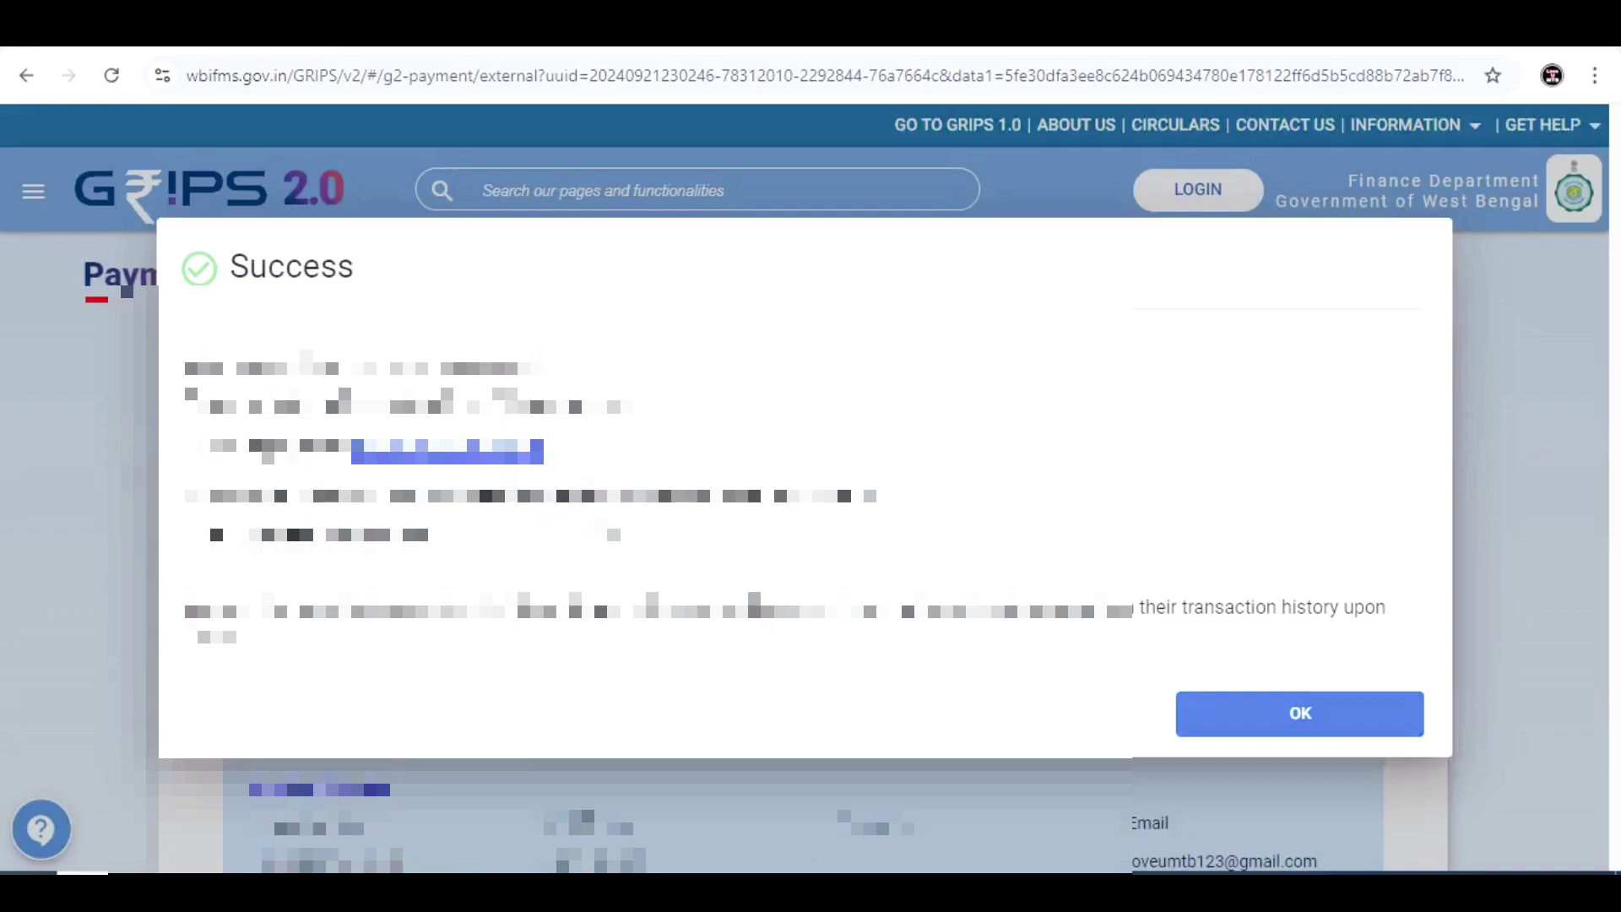
click(896, 512)
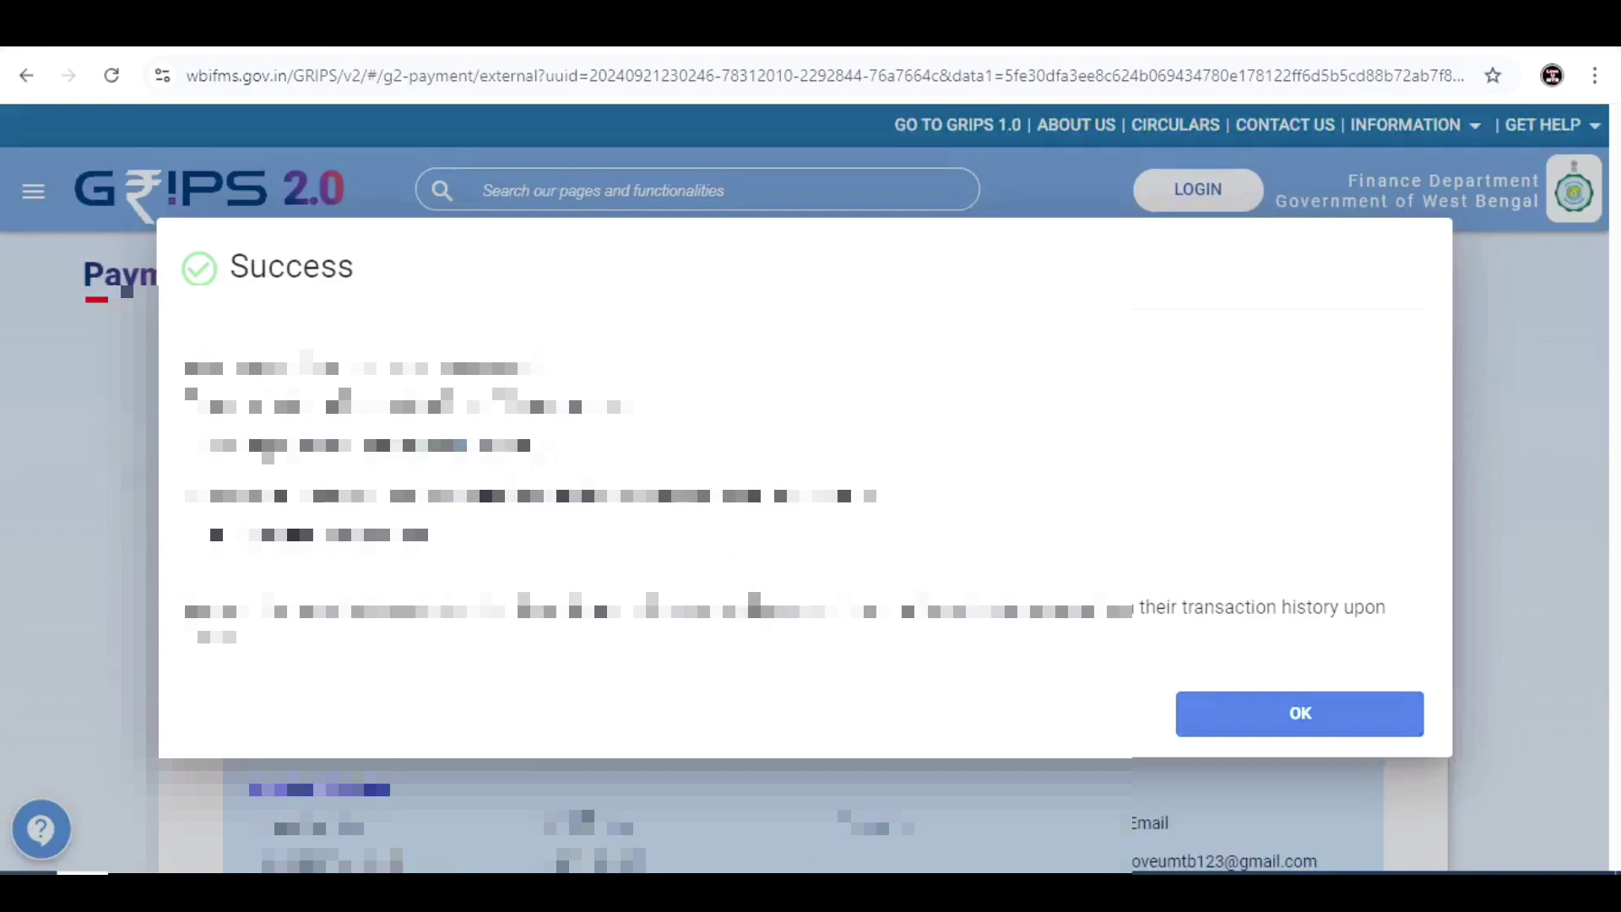
Step: Copy the reference value from the single-item list in the Success message and acknowledge the message
drag(237, 541, 428, 545)
right_click(363, 532)
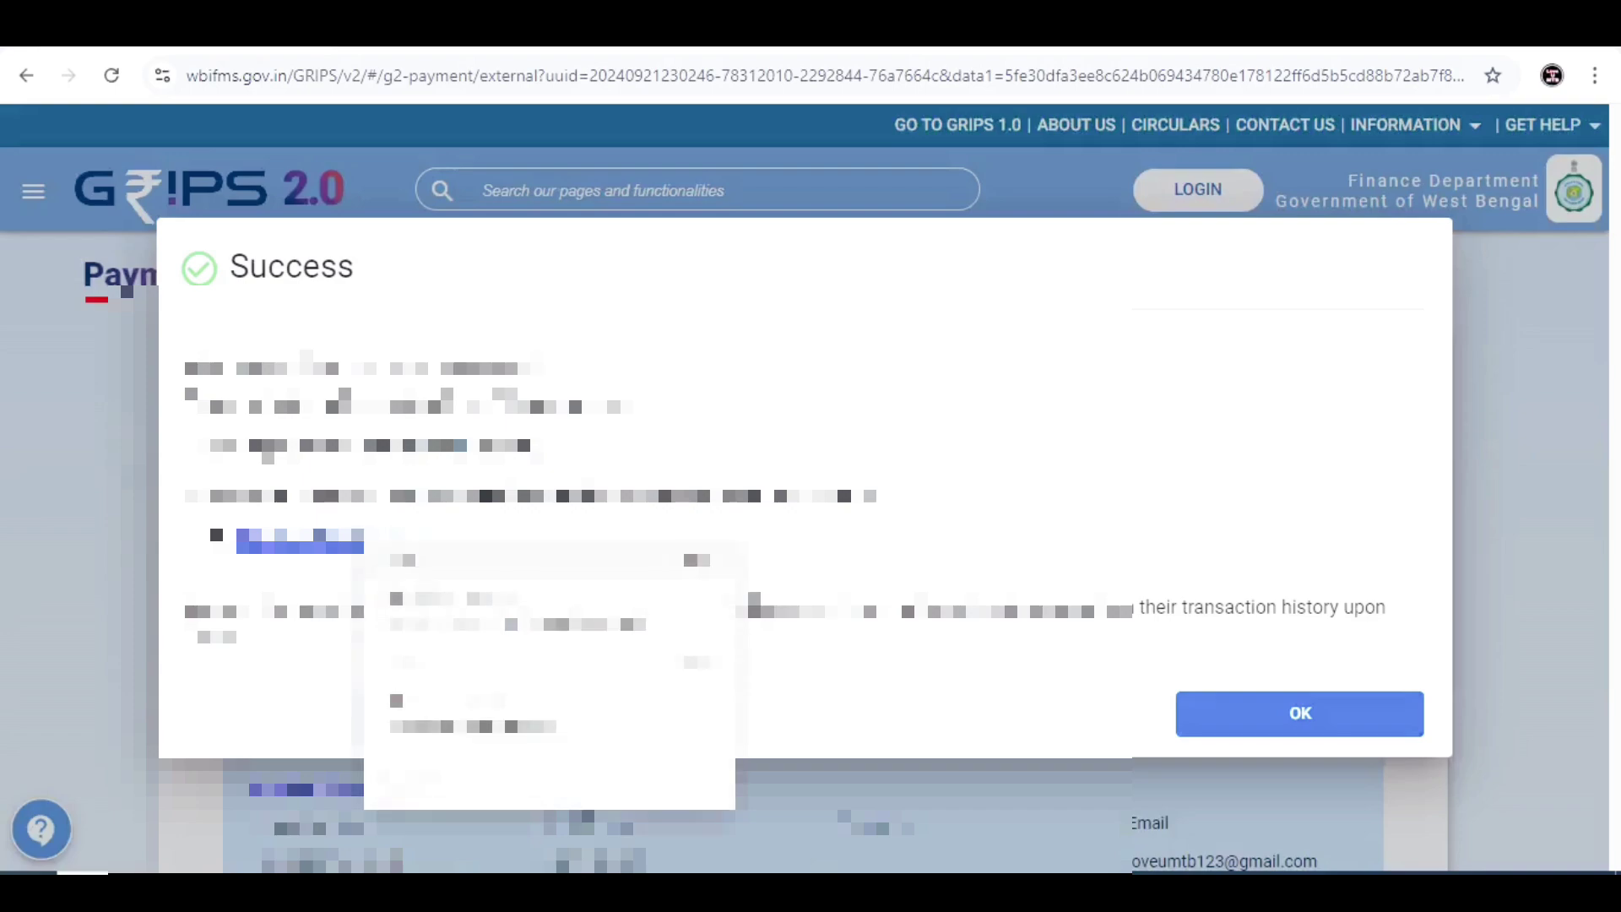
click(426, 581)
click(470, 554)
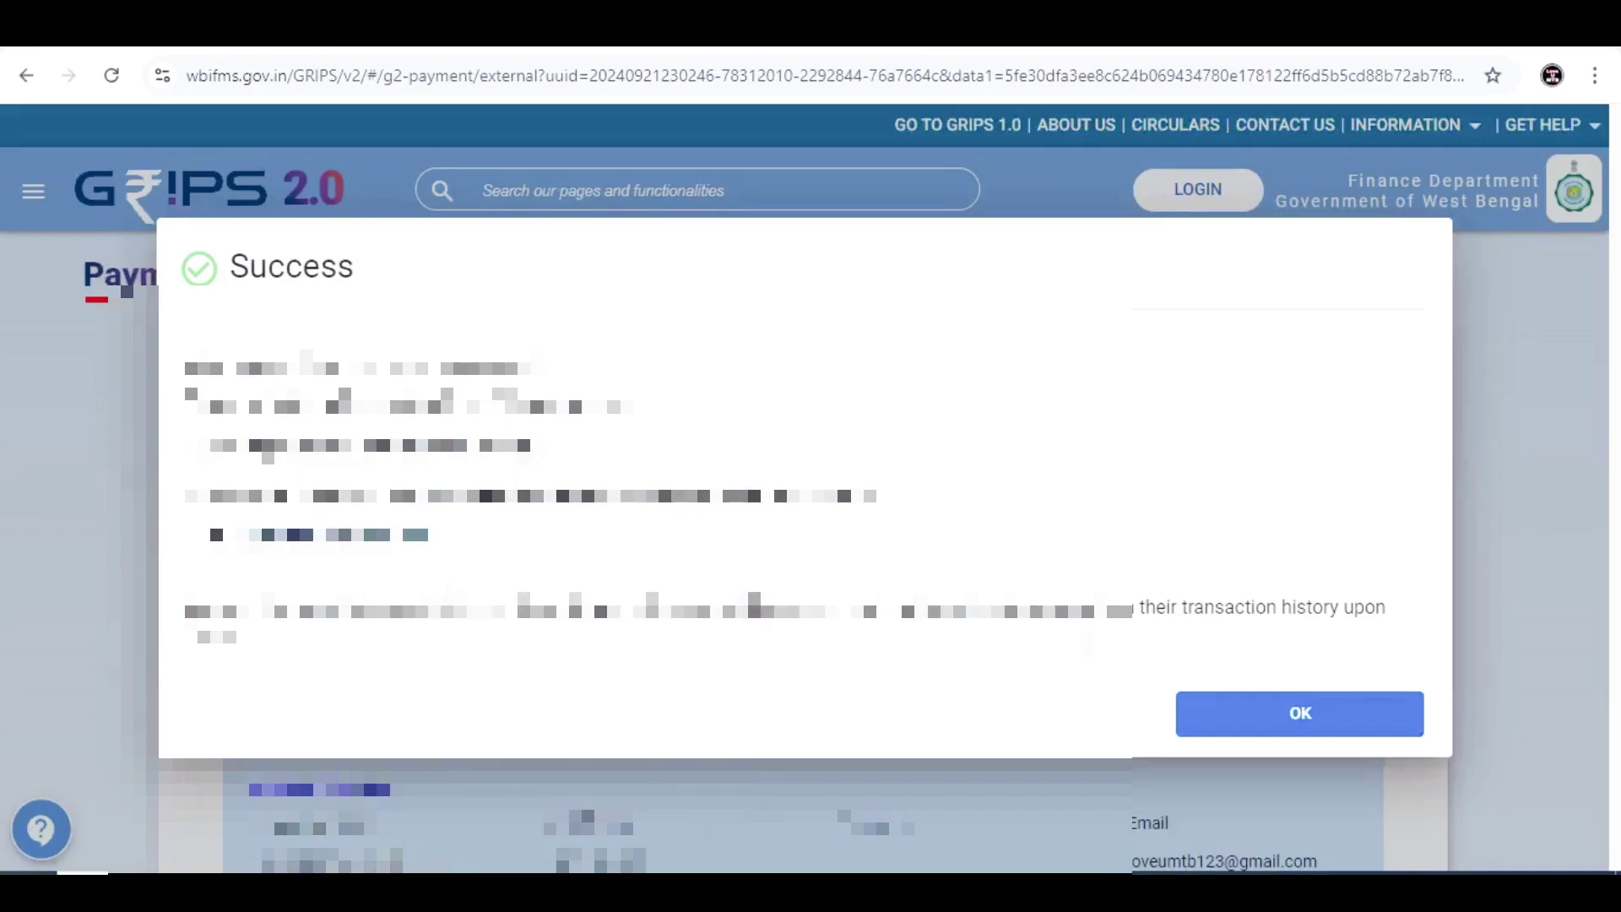
click(1231, 714)
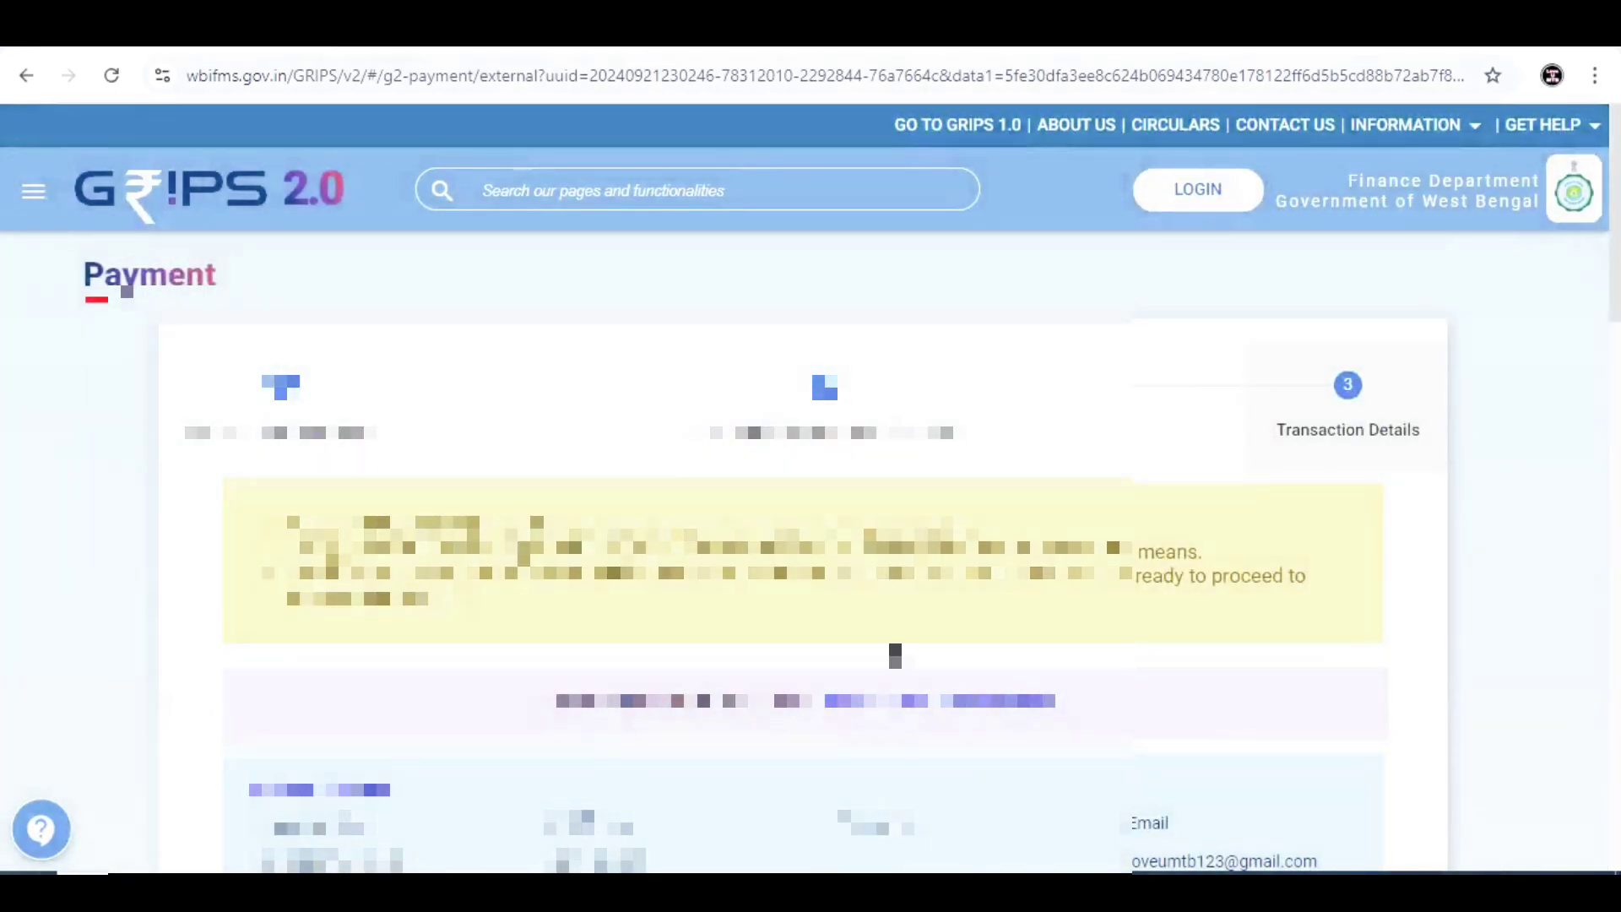
Step: Copy the first reference value in the second group of details above the department section
scroll(894, 655, down, 4)
scroll(878, 650, down, 2)
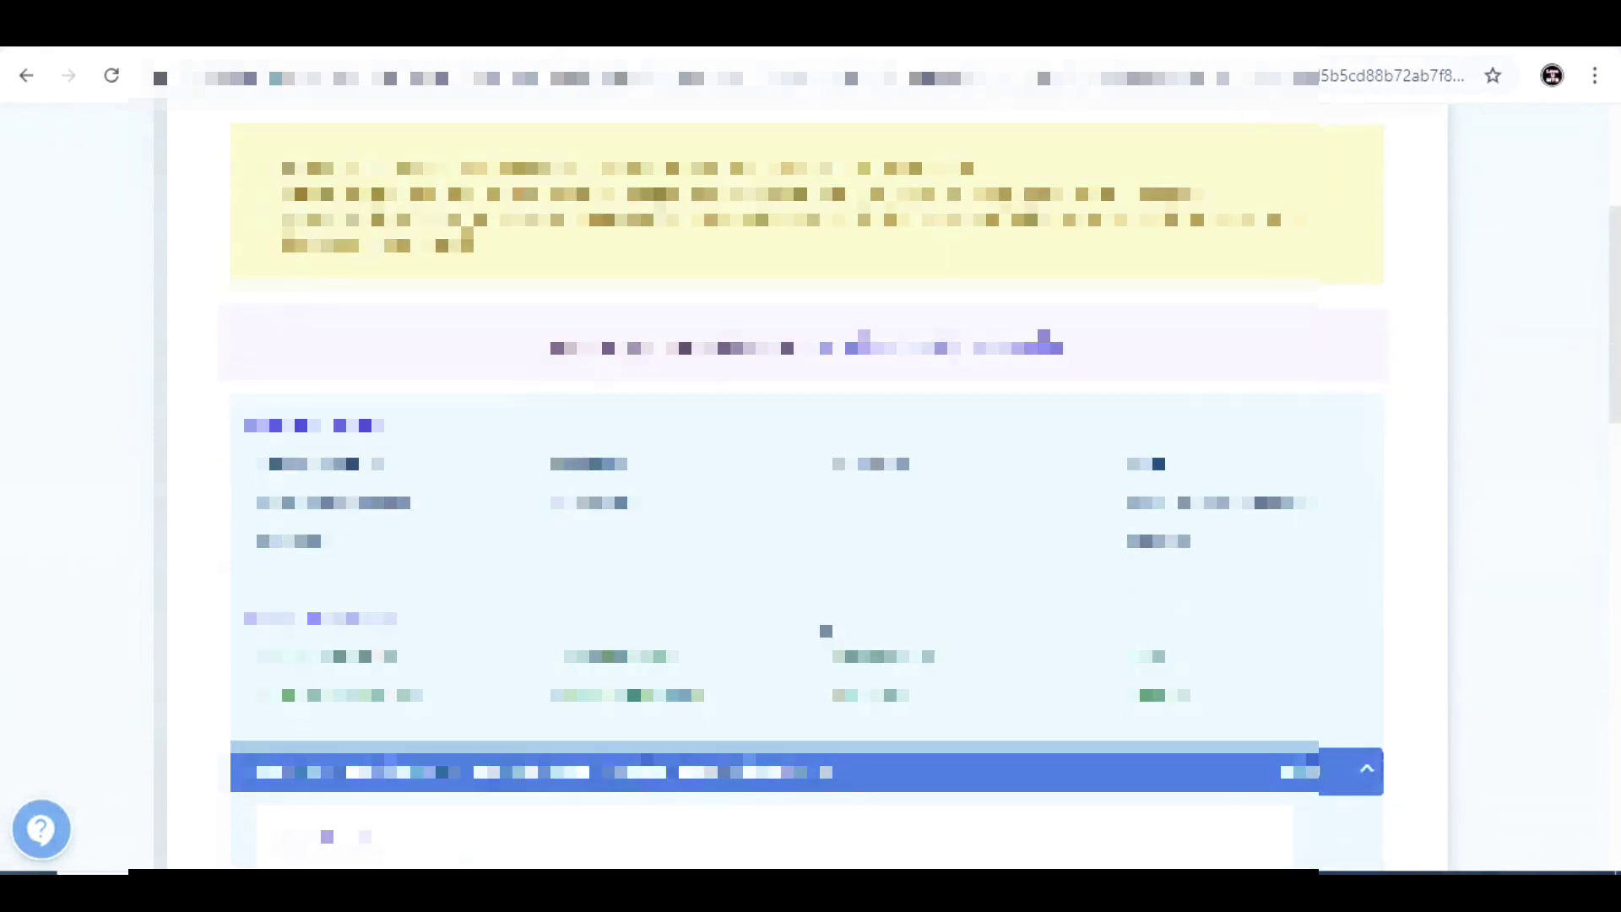
scroll(838, 629, down, 1)
scroll(838, 625, down, 1)
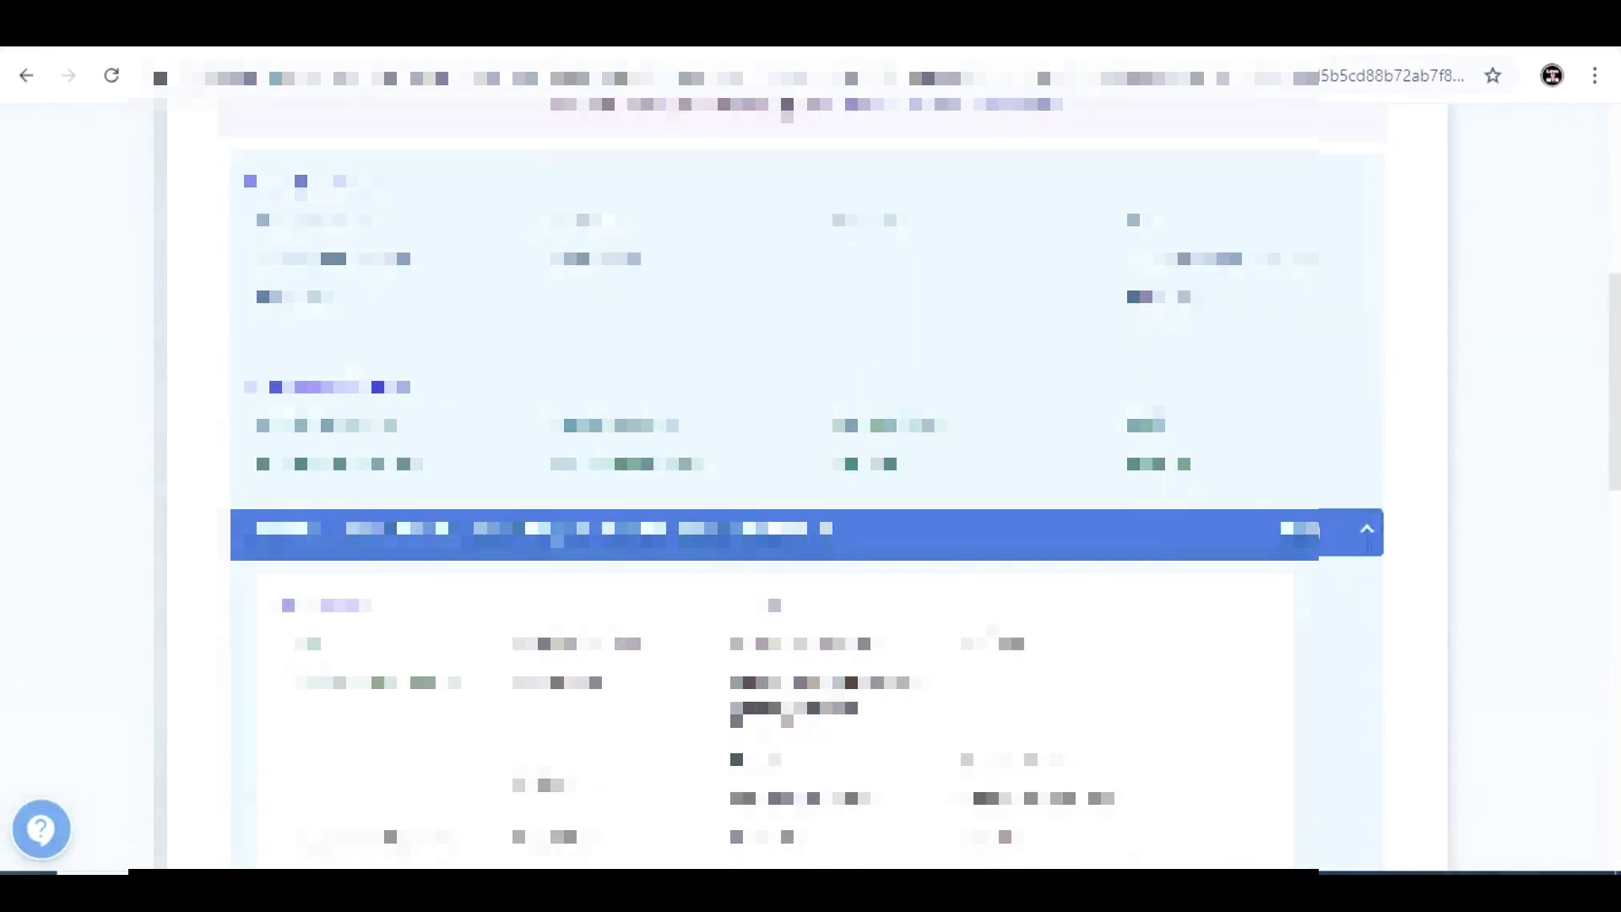
drag(256, 464, 423, 464)
right_click(412, 461)
click(449, 476)
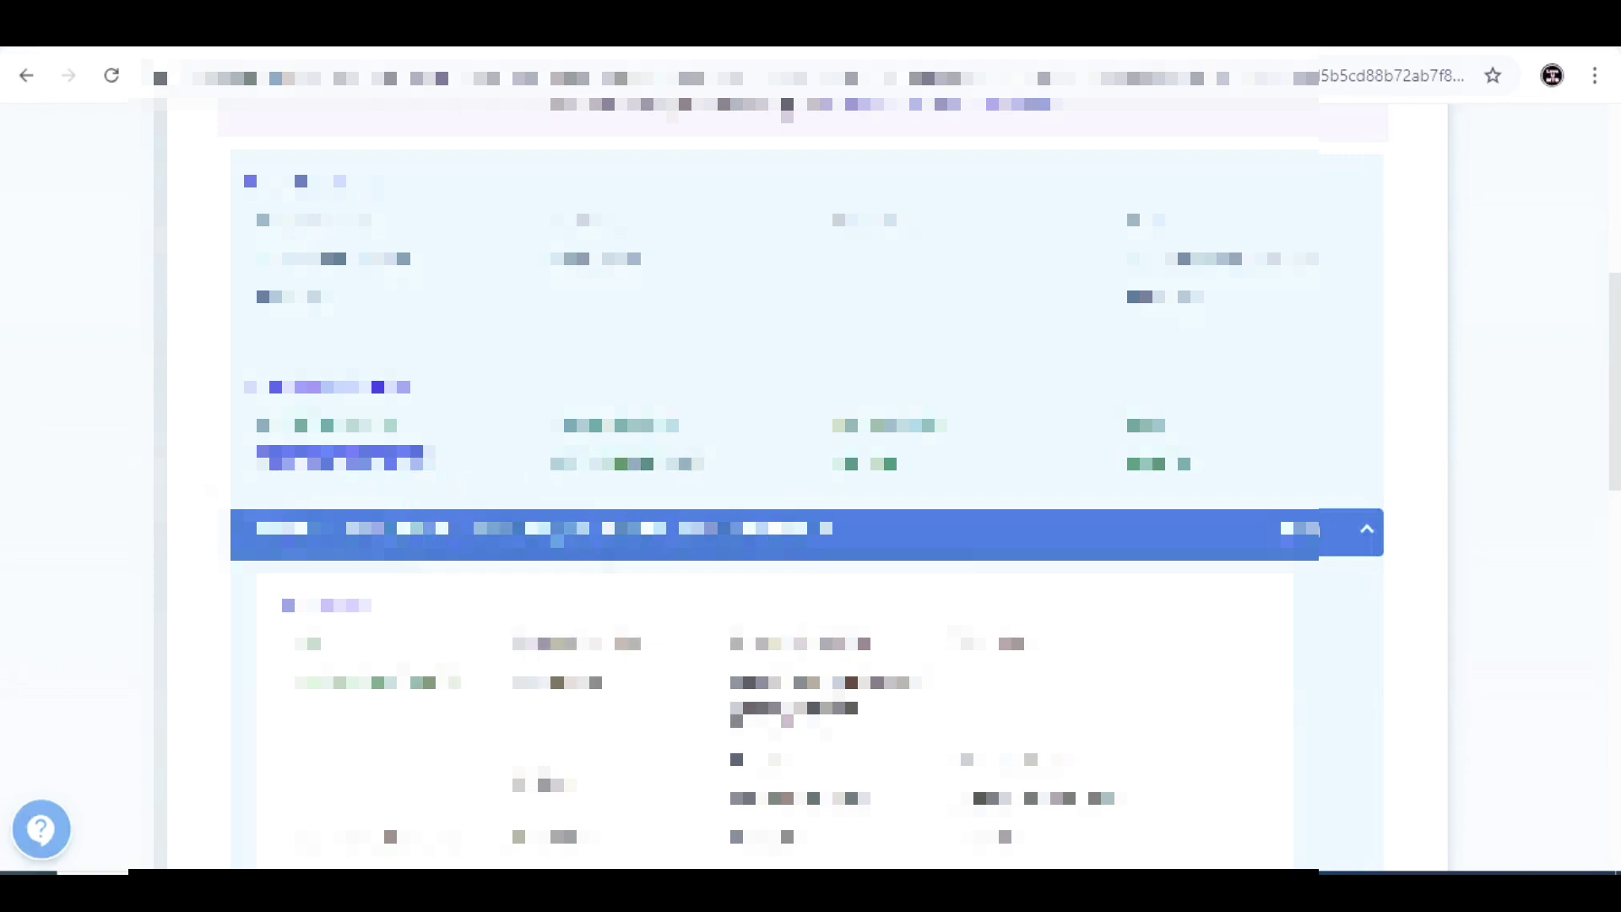
Step: Copy the first reference value inside the expanded department section of the transaction details
drag(295, 680, 464, 681)
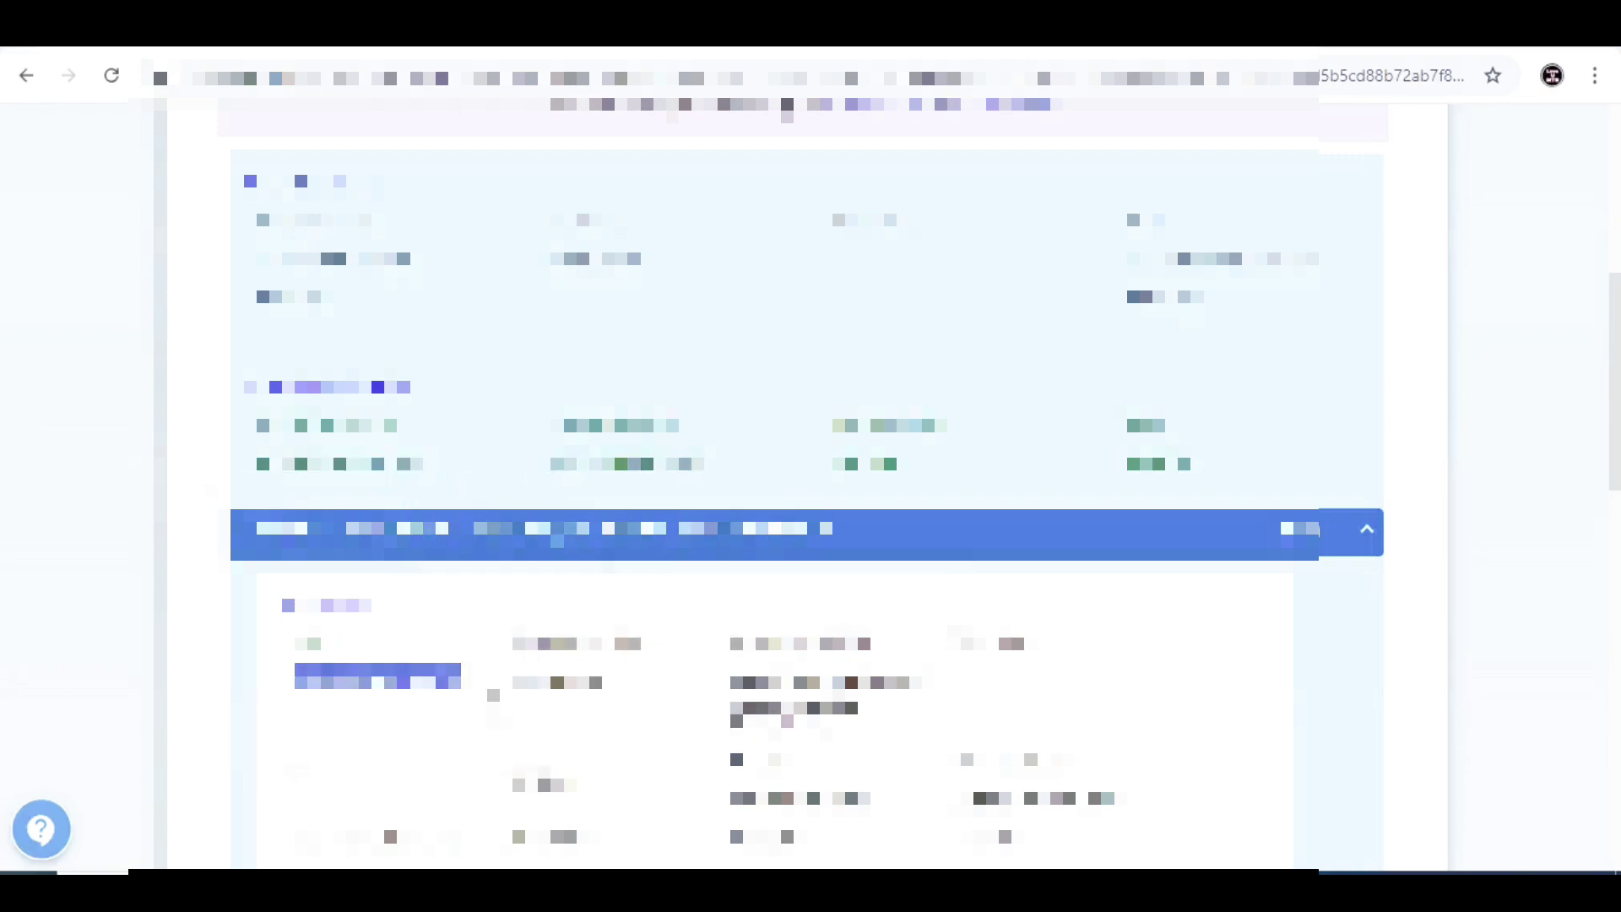
right_click(425, 679)
click(481, 437)
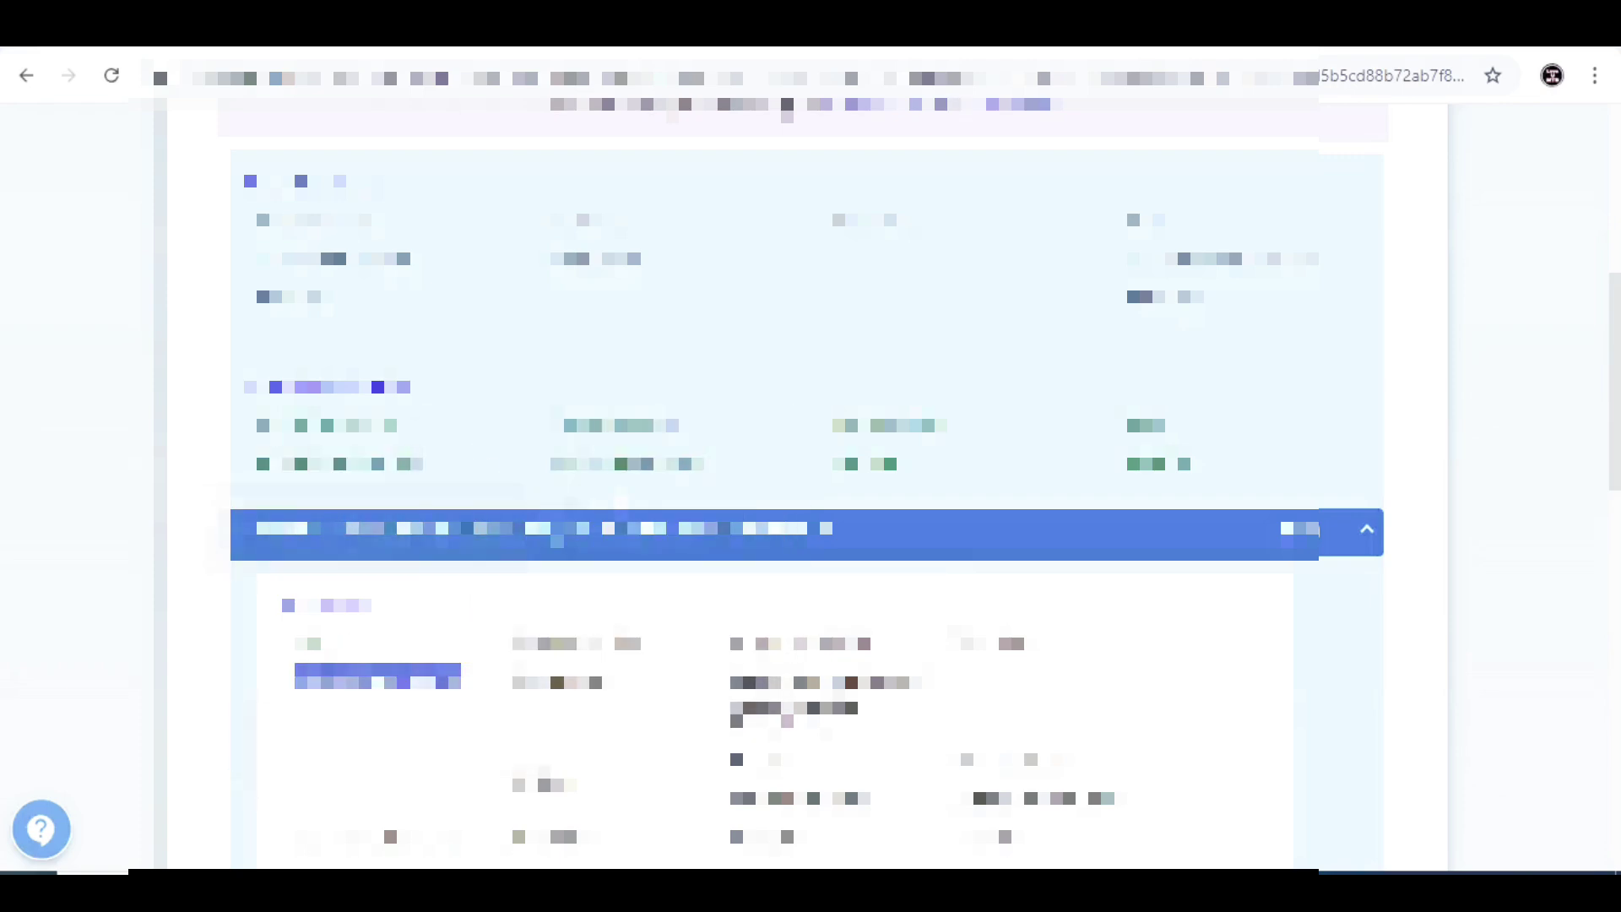
Step: Proceed from the transaction details to the bank gateway to pay the ₹20 fee
scroll(634, 492, down, 3)
scroll(634, 492, down, 6)
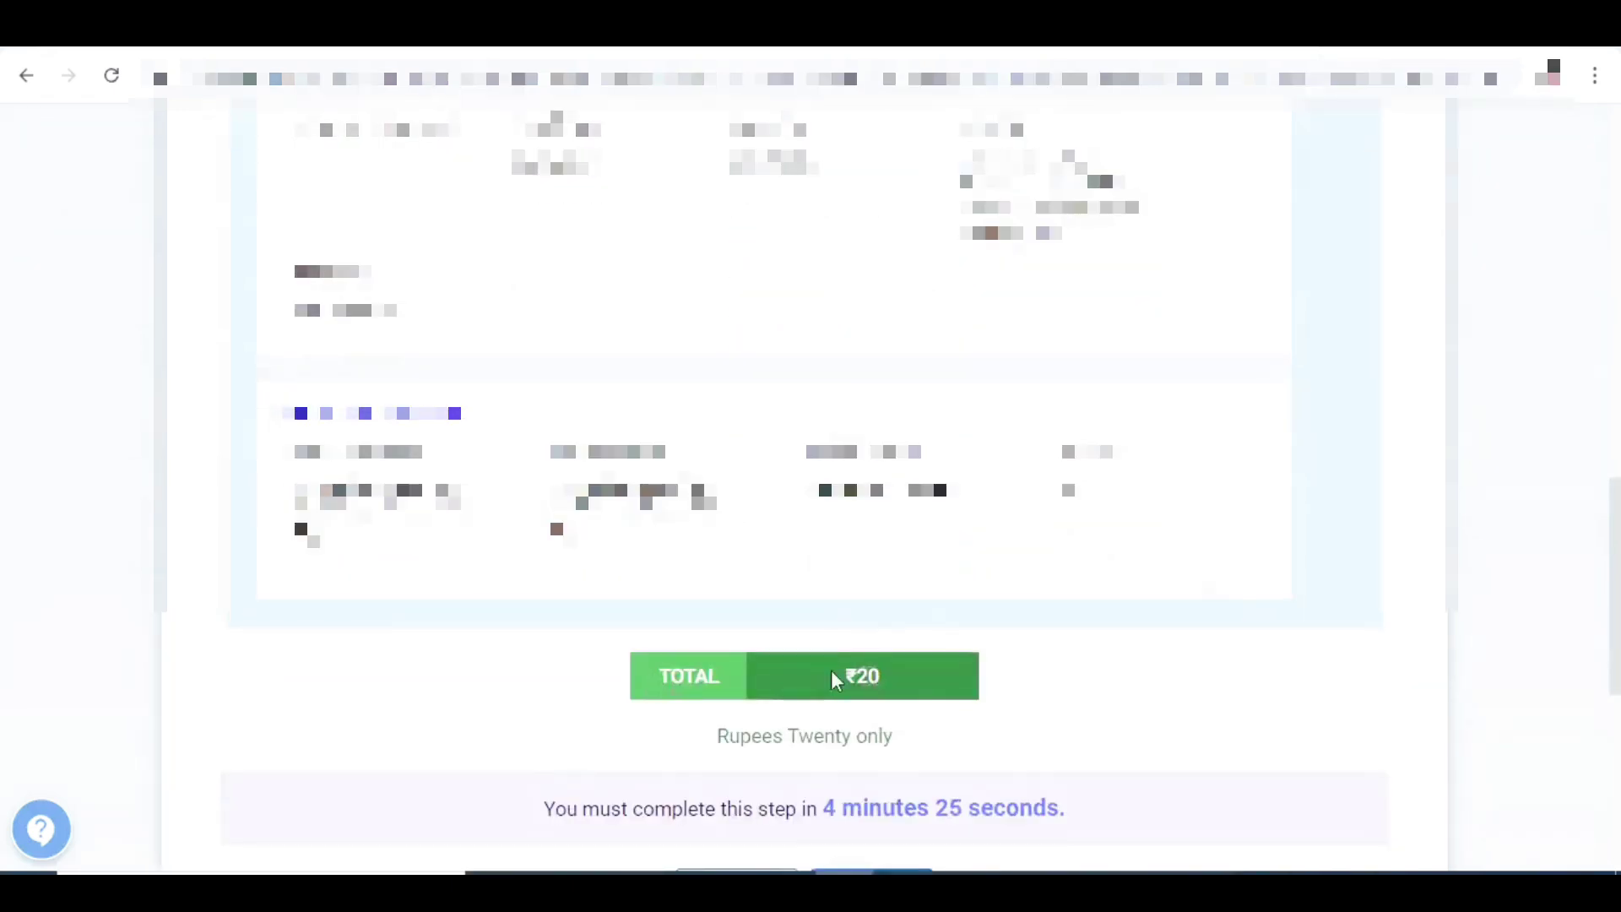
scroll(836, 680, down, 3)
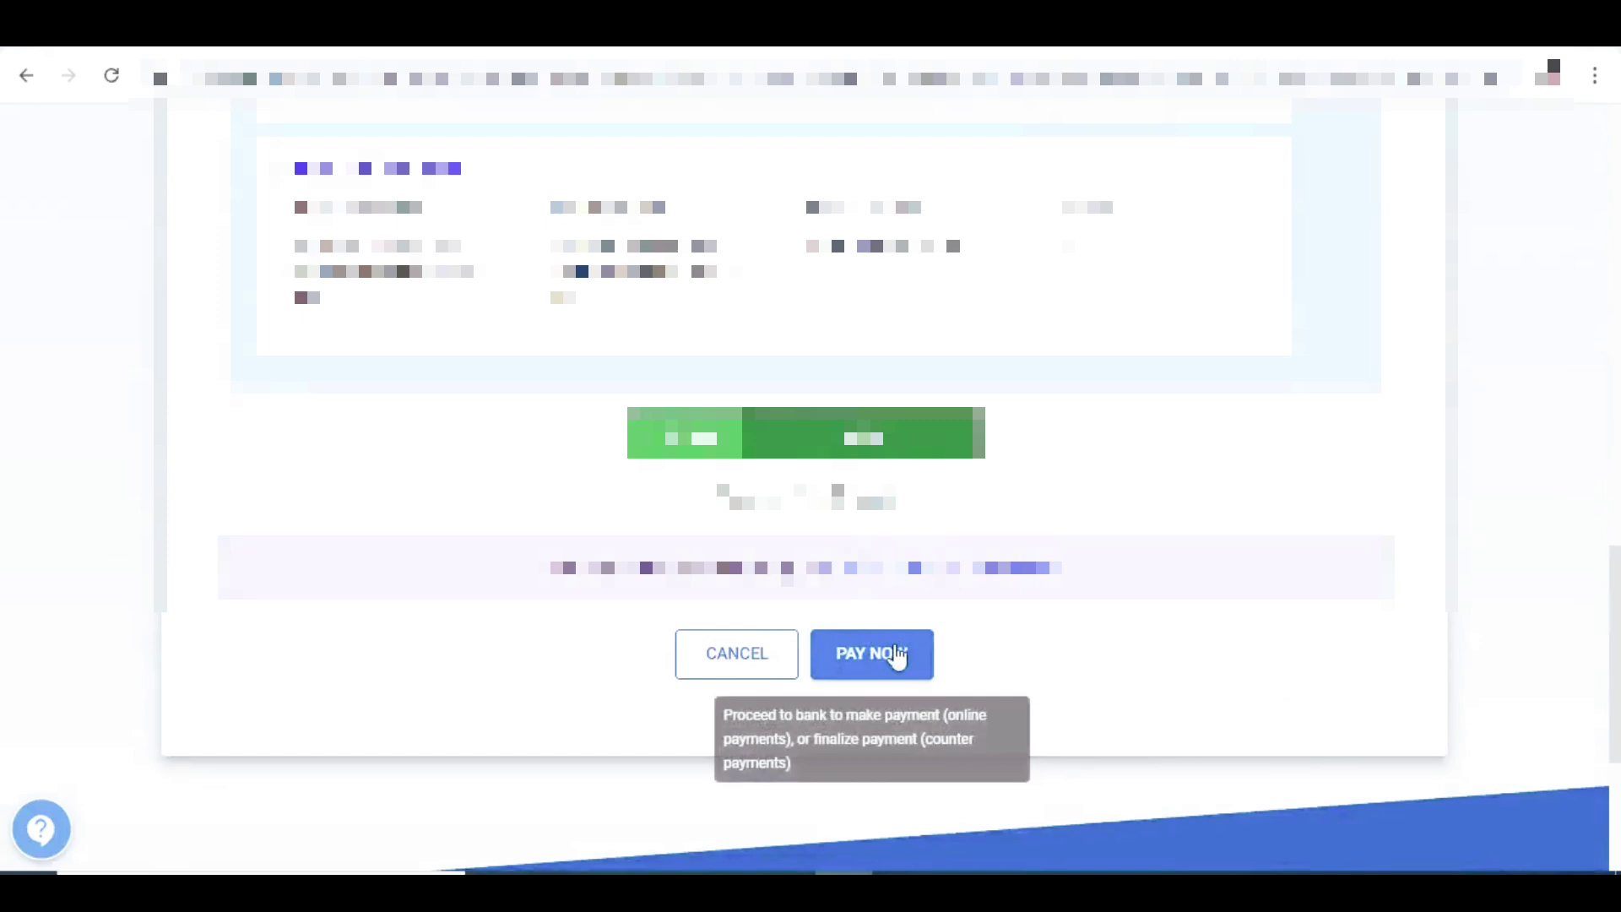
click(897, 658)
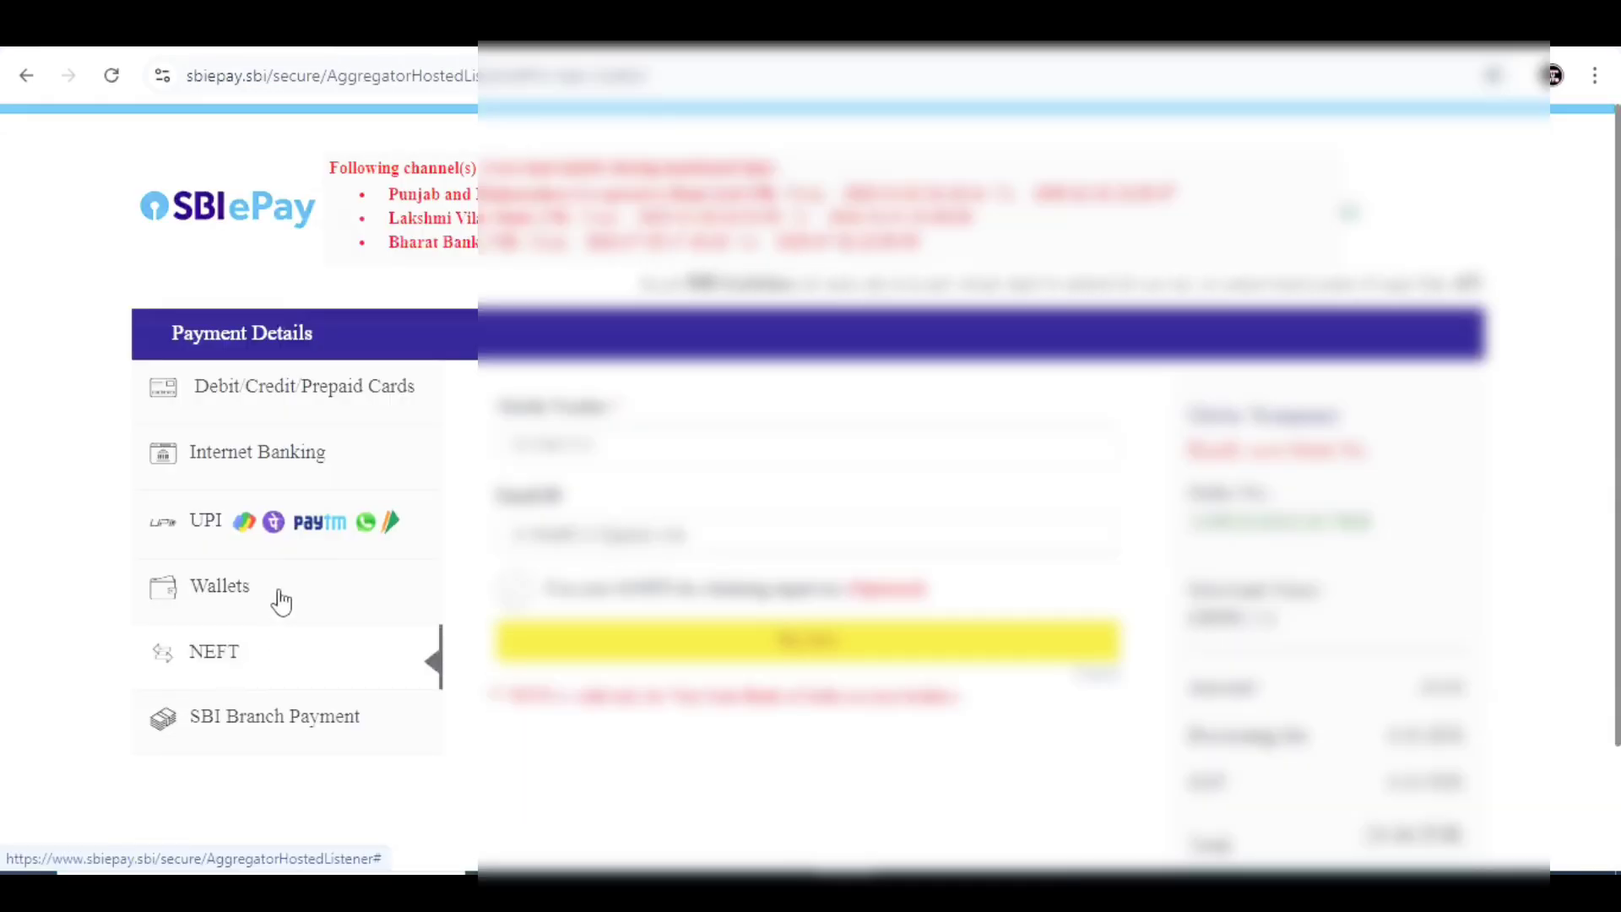
Step: Choose UPI with the UPI QR option, generate the payment QR code, and dismiss the browser's offer to save a password
click(278, 591)
click(275, 527)
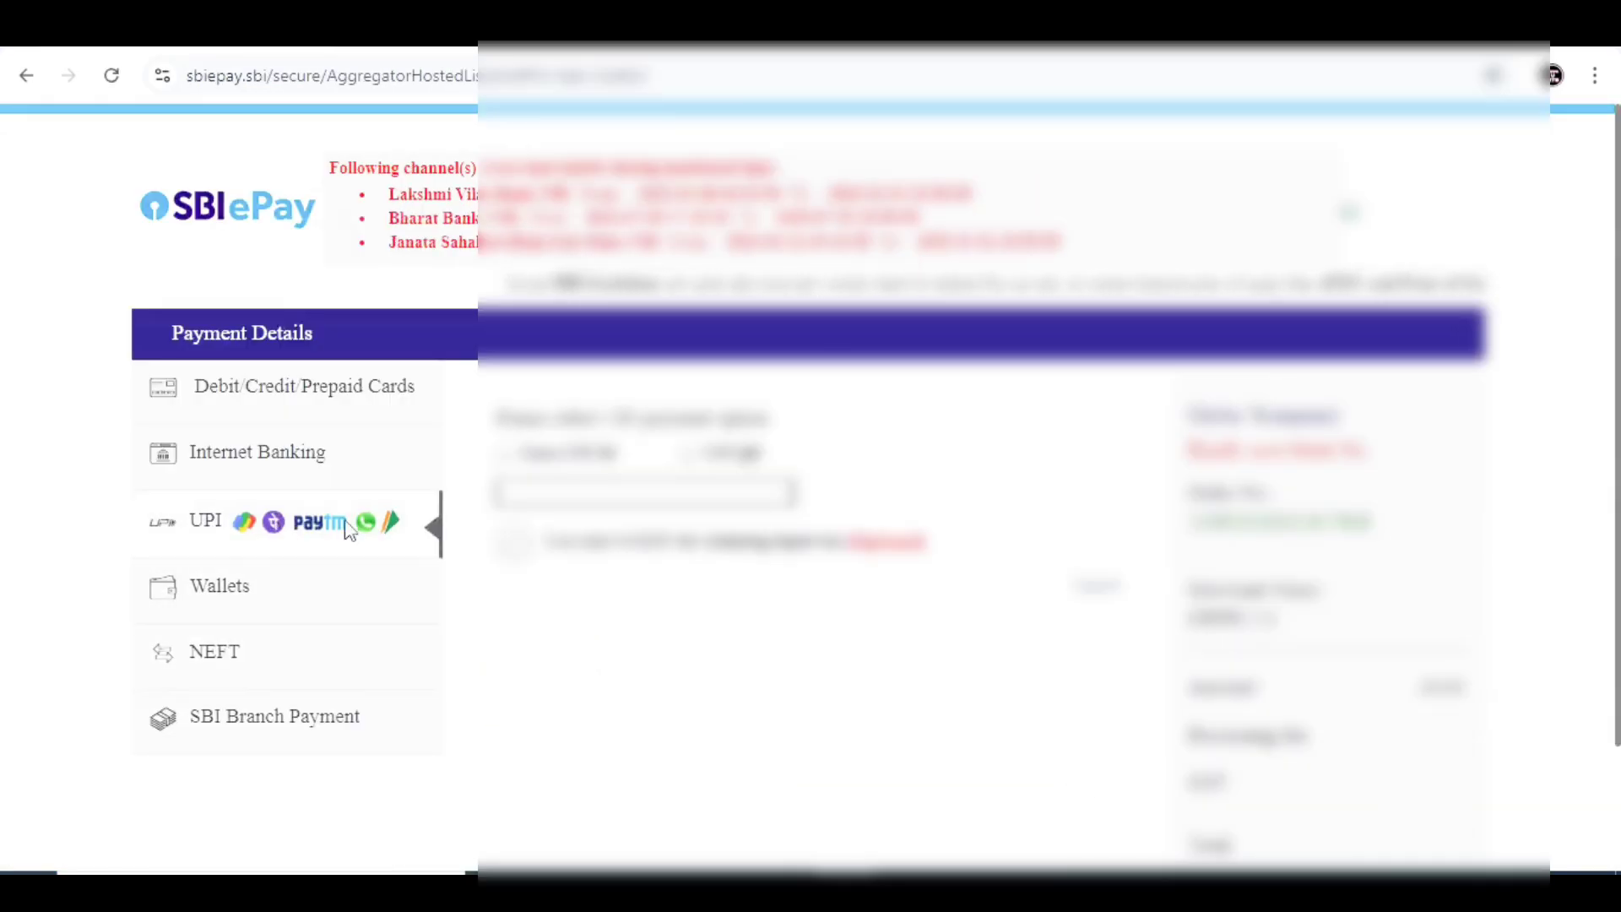
click(689, 457)
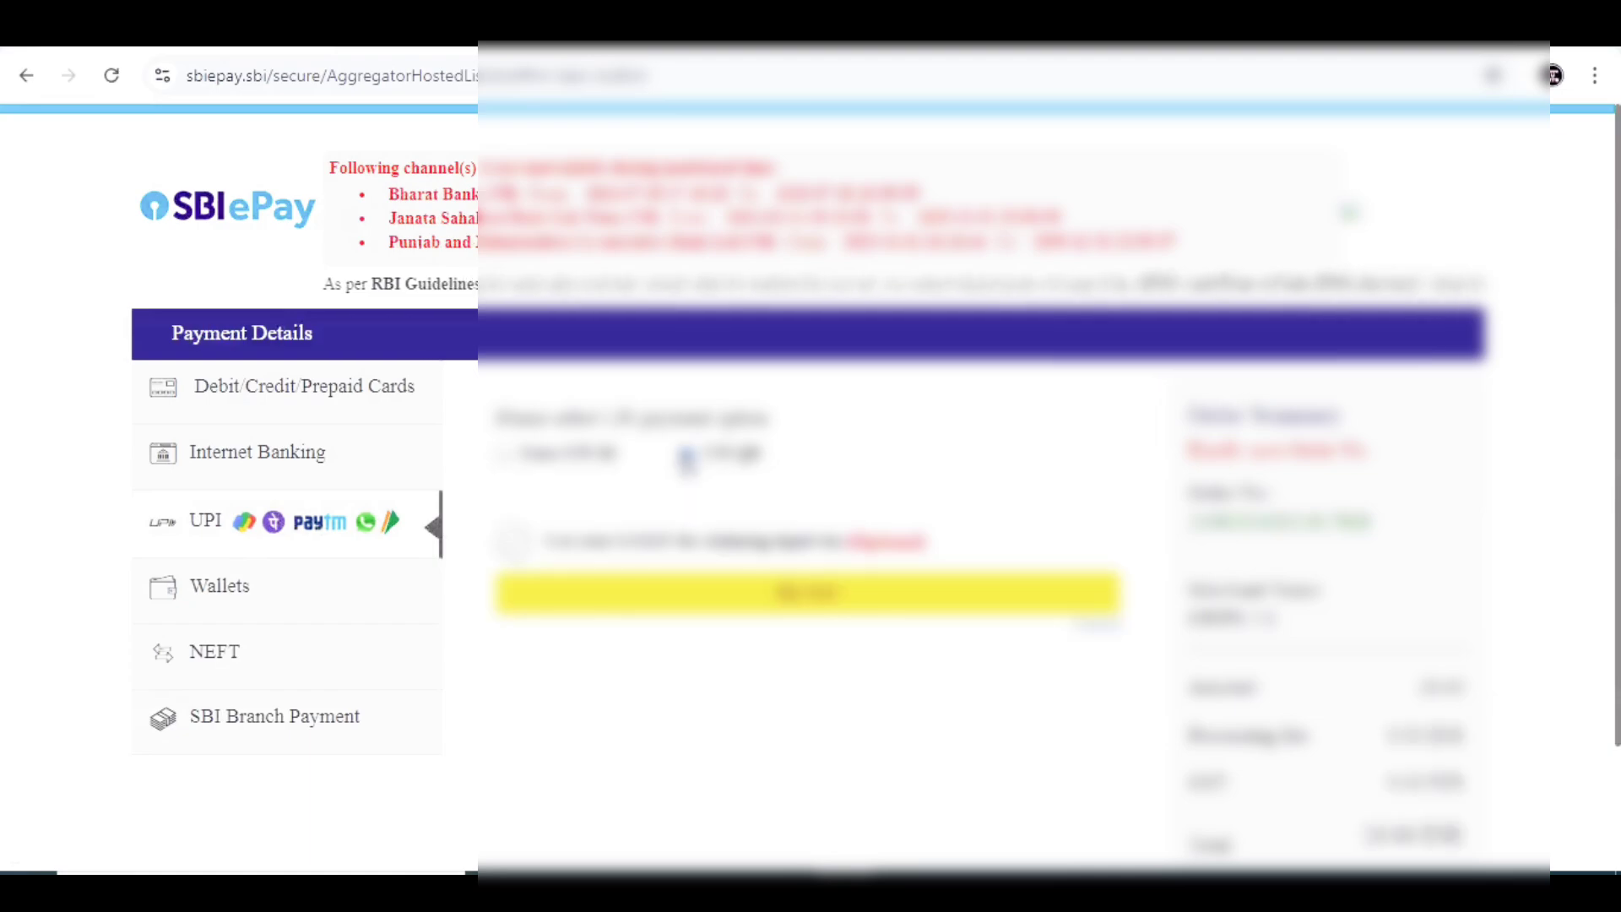
click(749, 596)
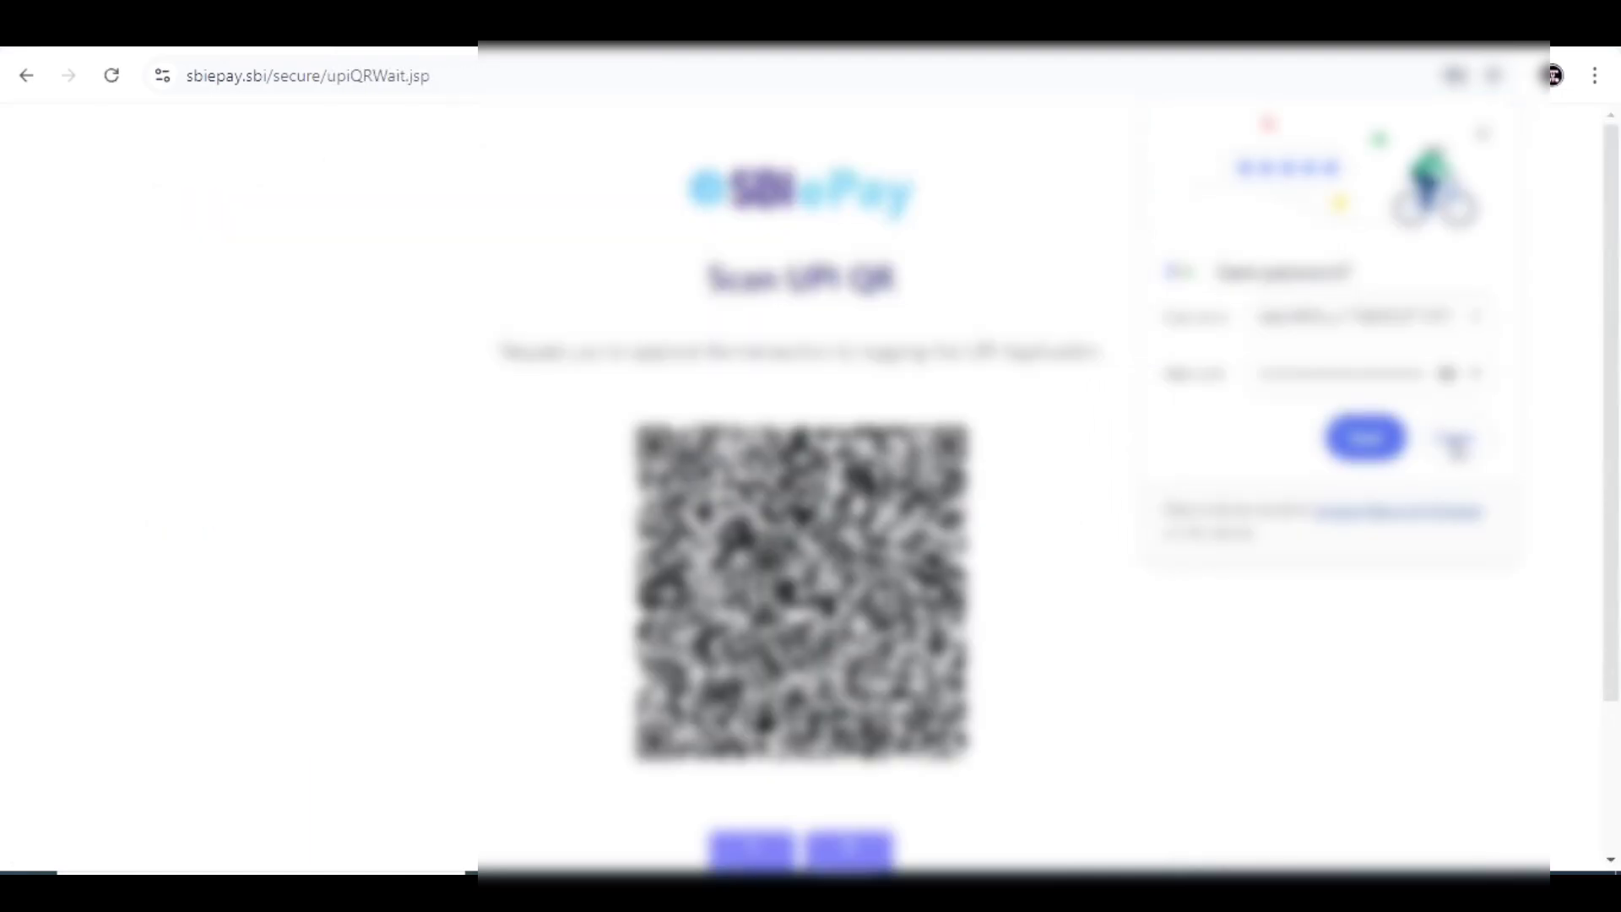
click(1454, 444)
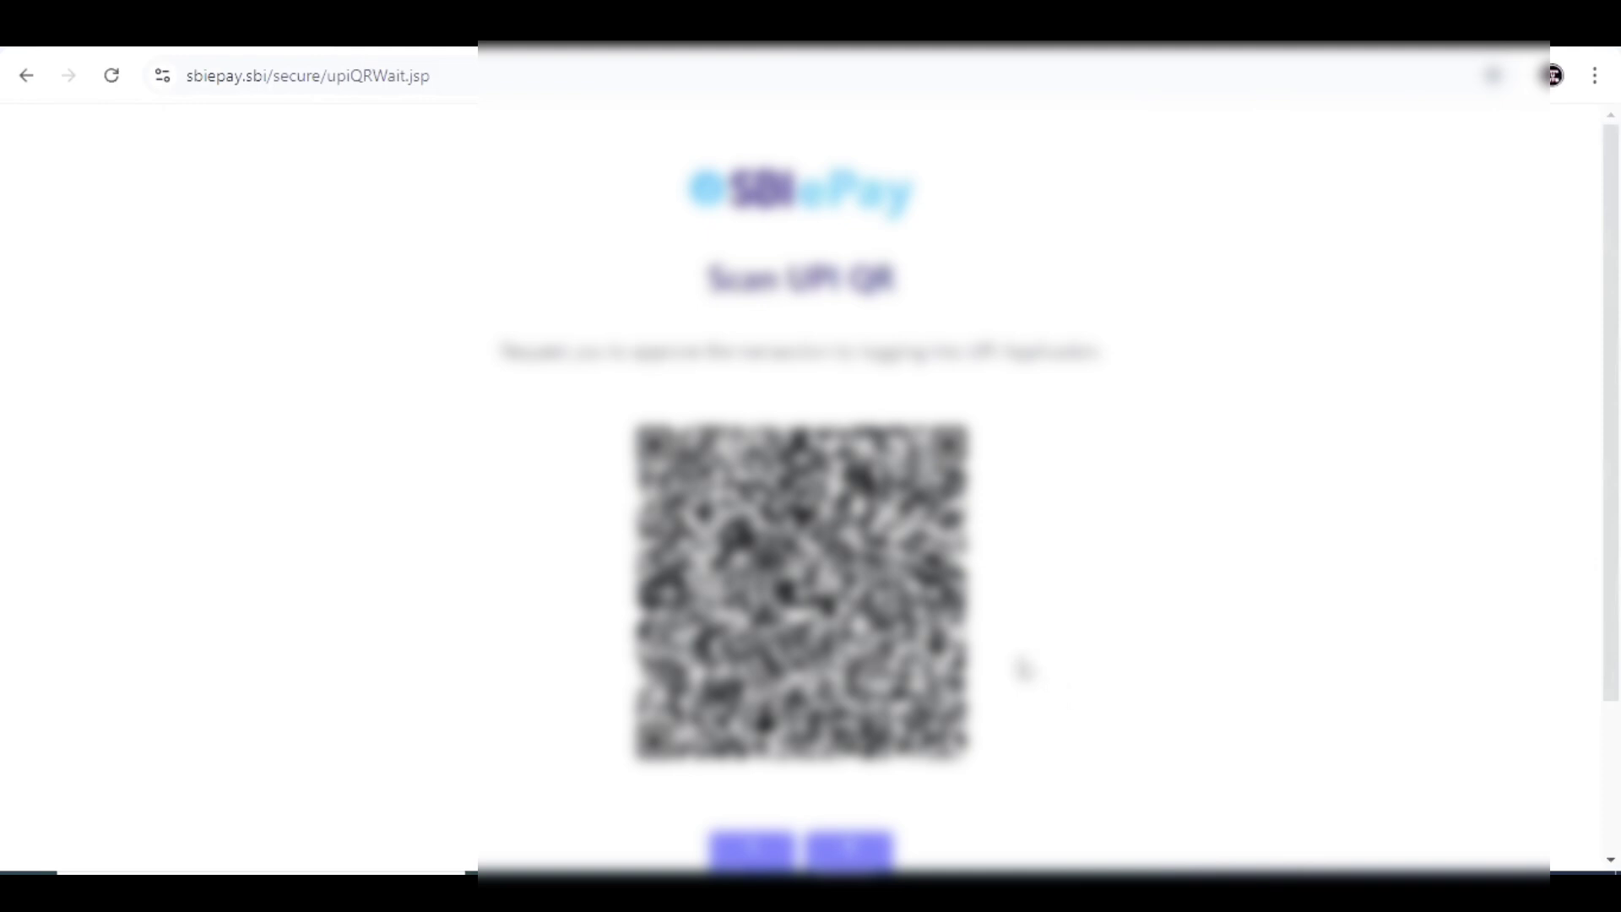
scroll(1023, 670, down, 2)
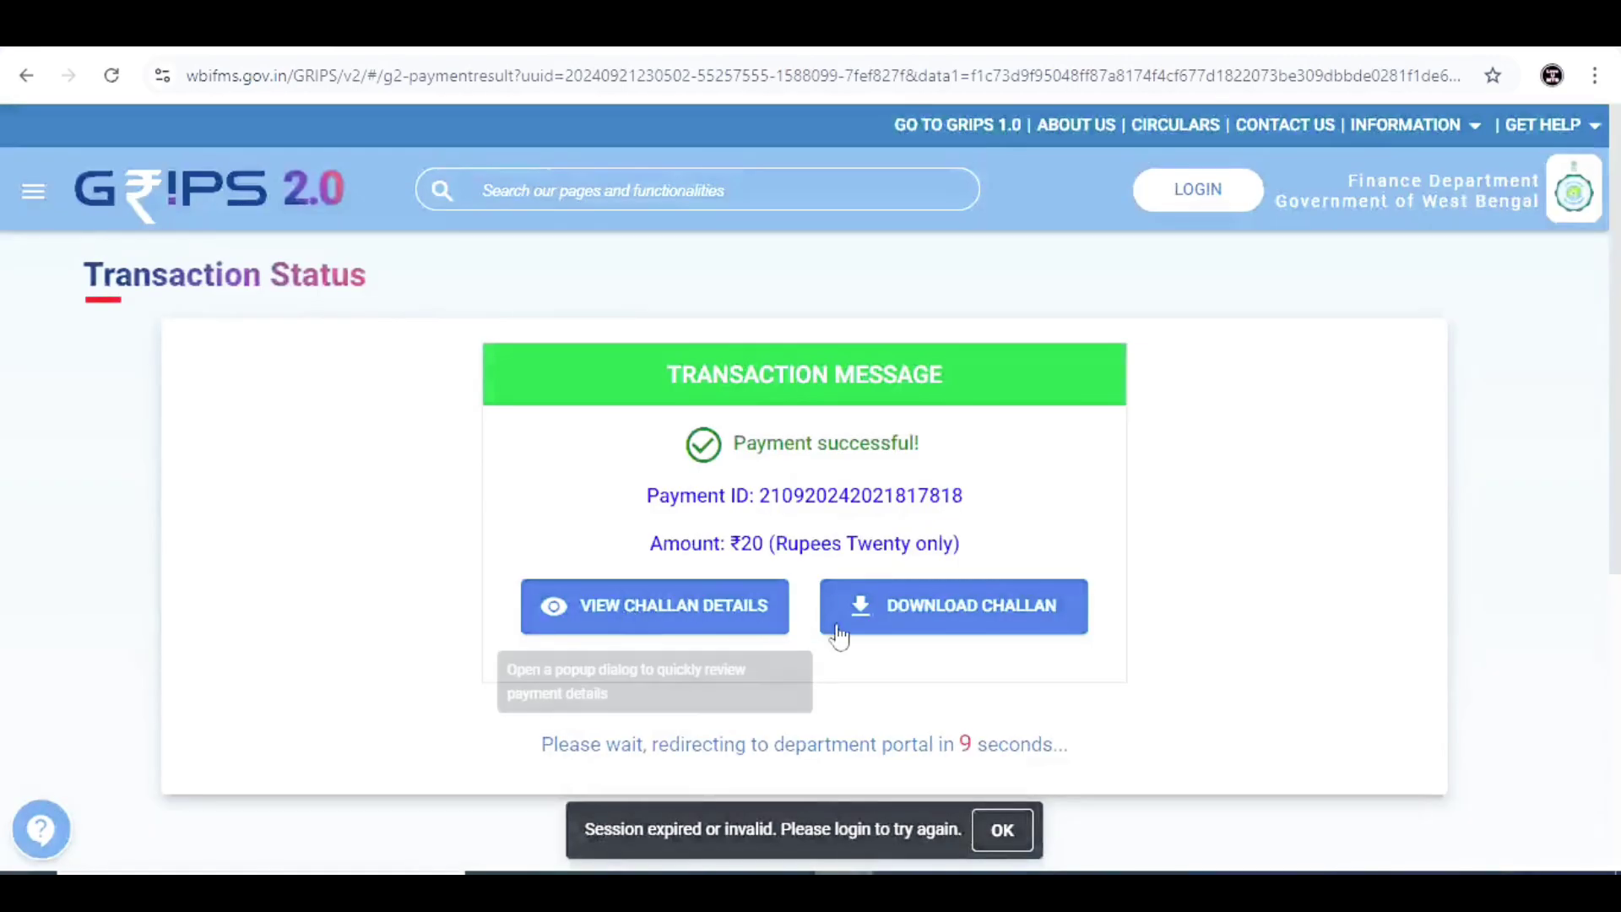
Step: Download the challan for the completed payment and exit the GRIPS receipt on Banglarbhumi
click(929, 612)
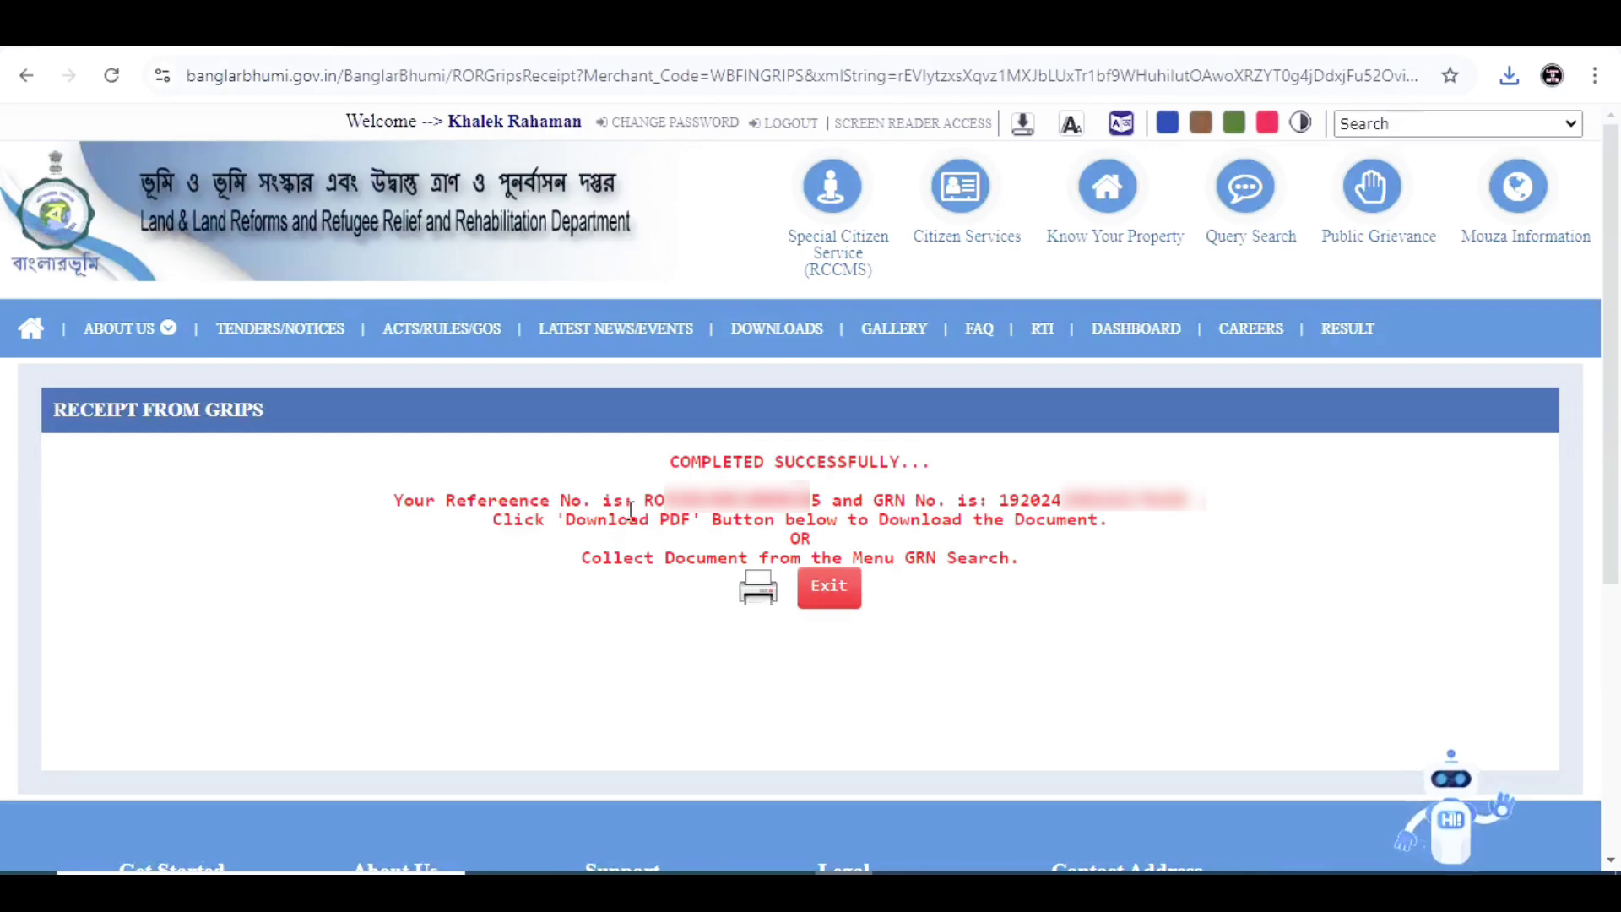
click(801, 591)
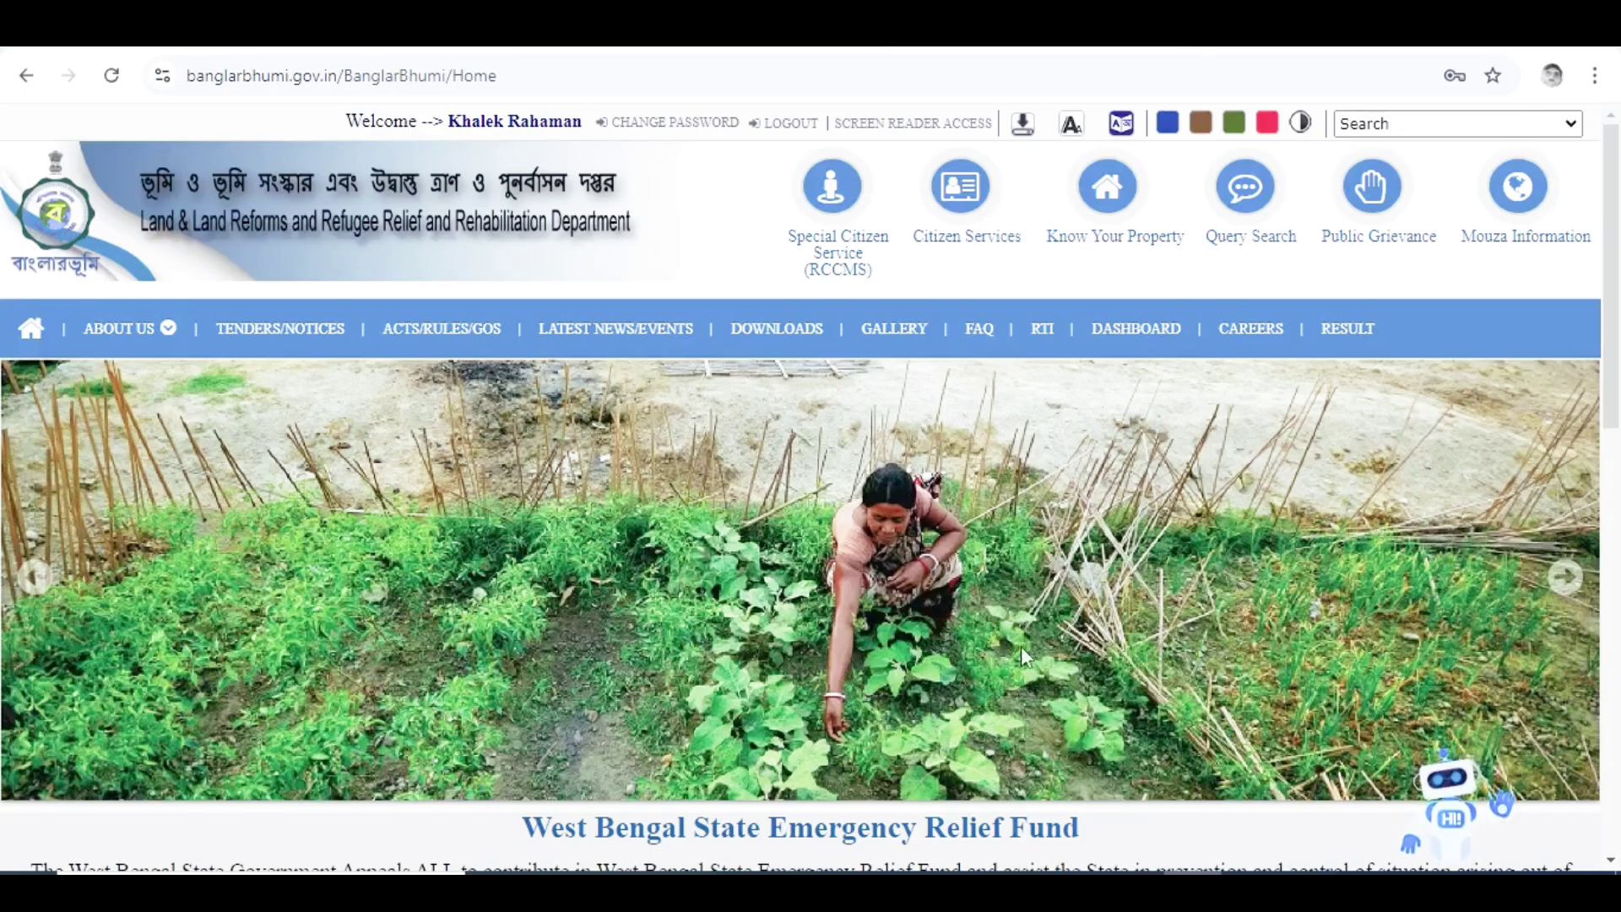
Step: Open GRN Search from Citizen Services and set the request type to ROR/PI/MAP
click(959, 207)
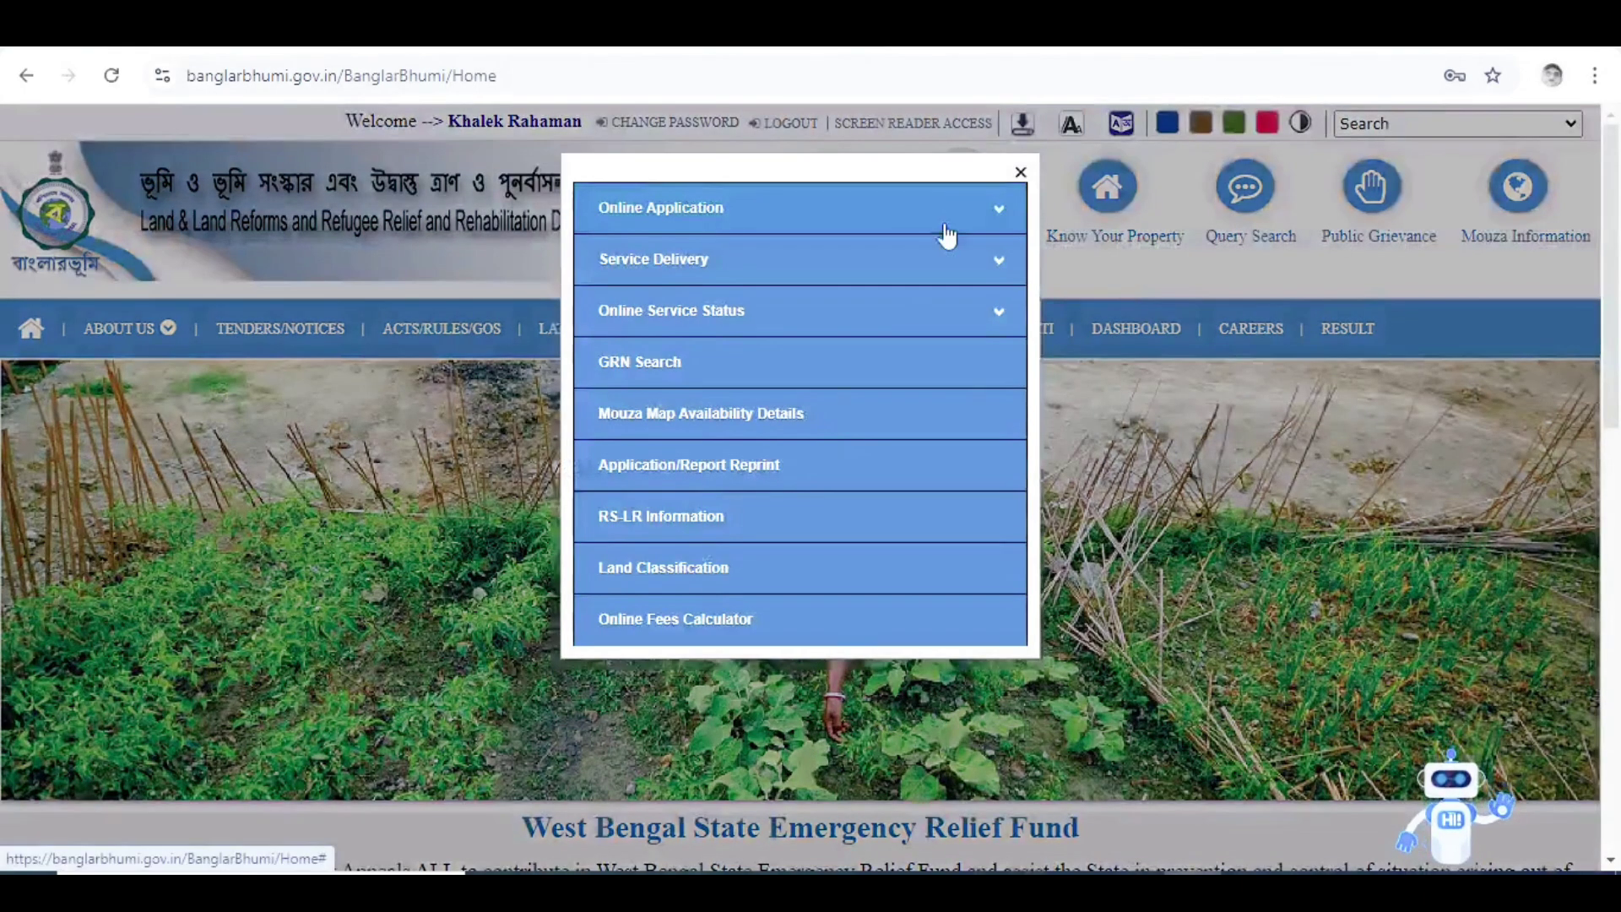
click(678, 368)
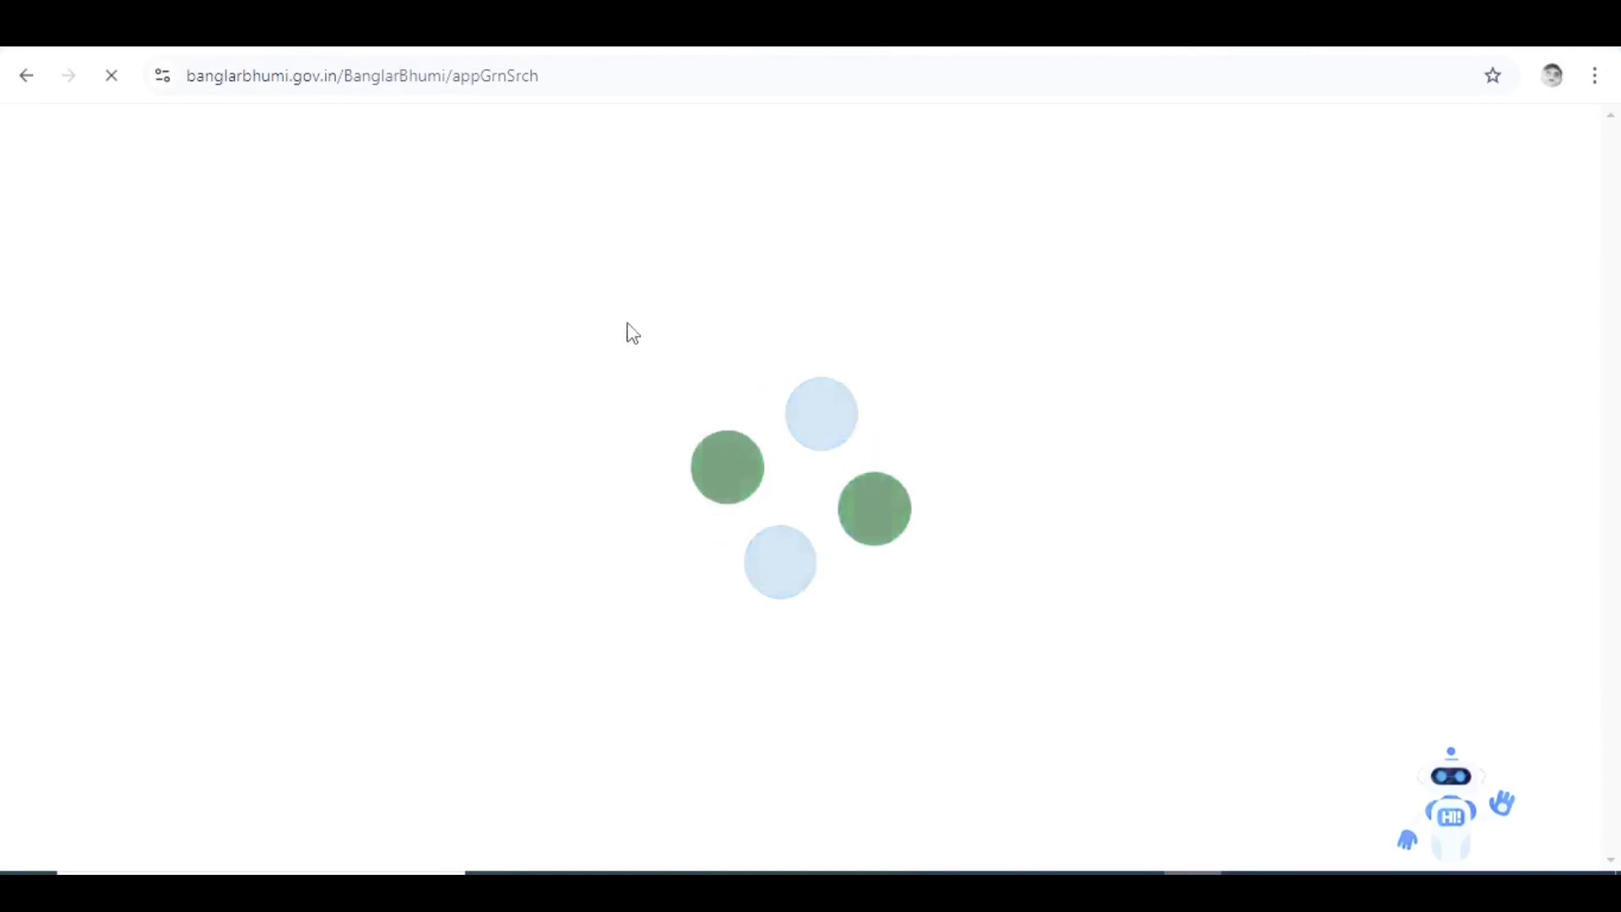
scroll(474, 377, down, 1)
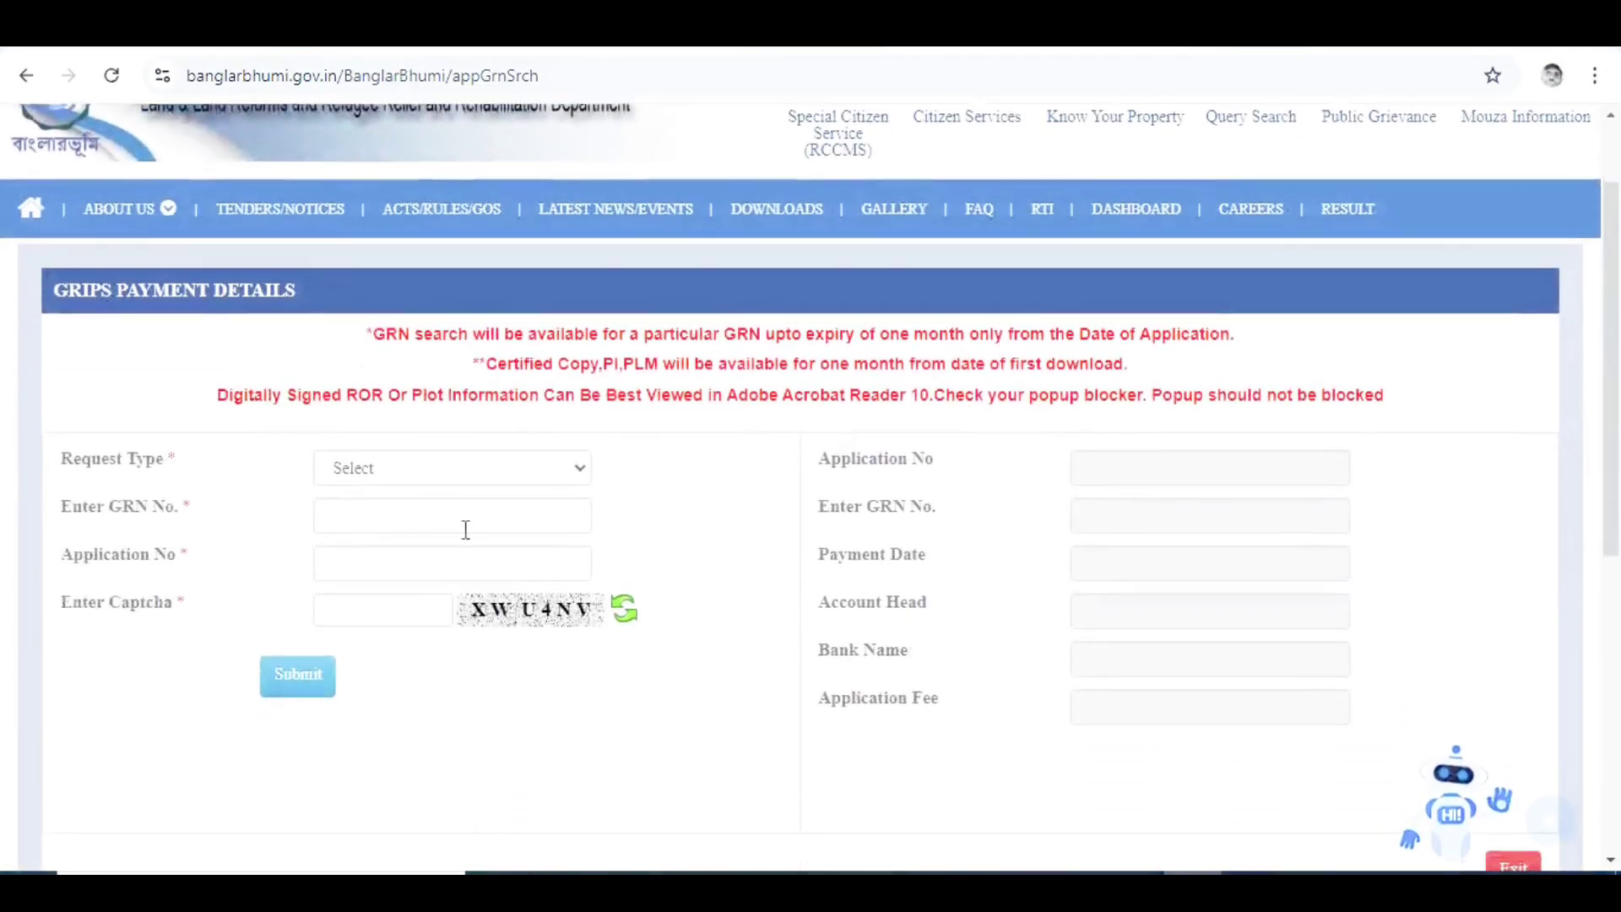
click(374, 470)
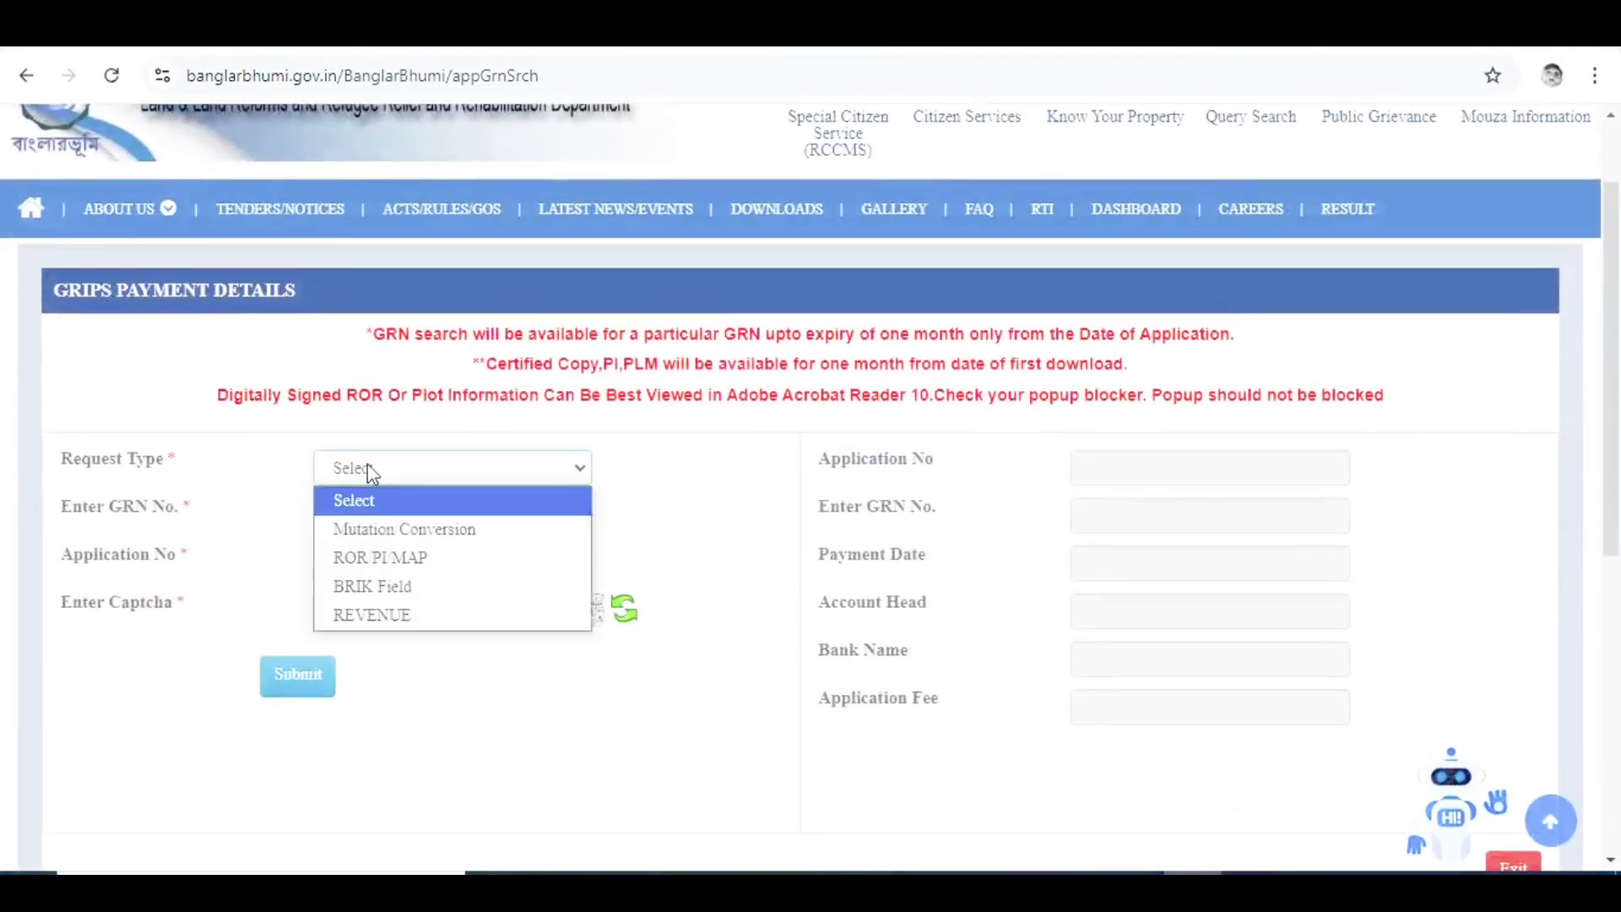
click(383, 559)
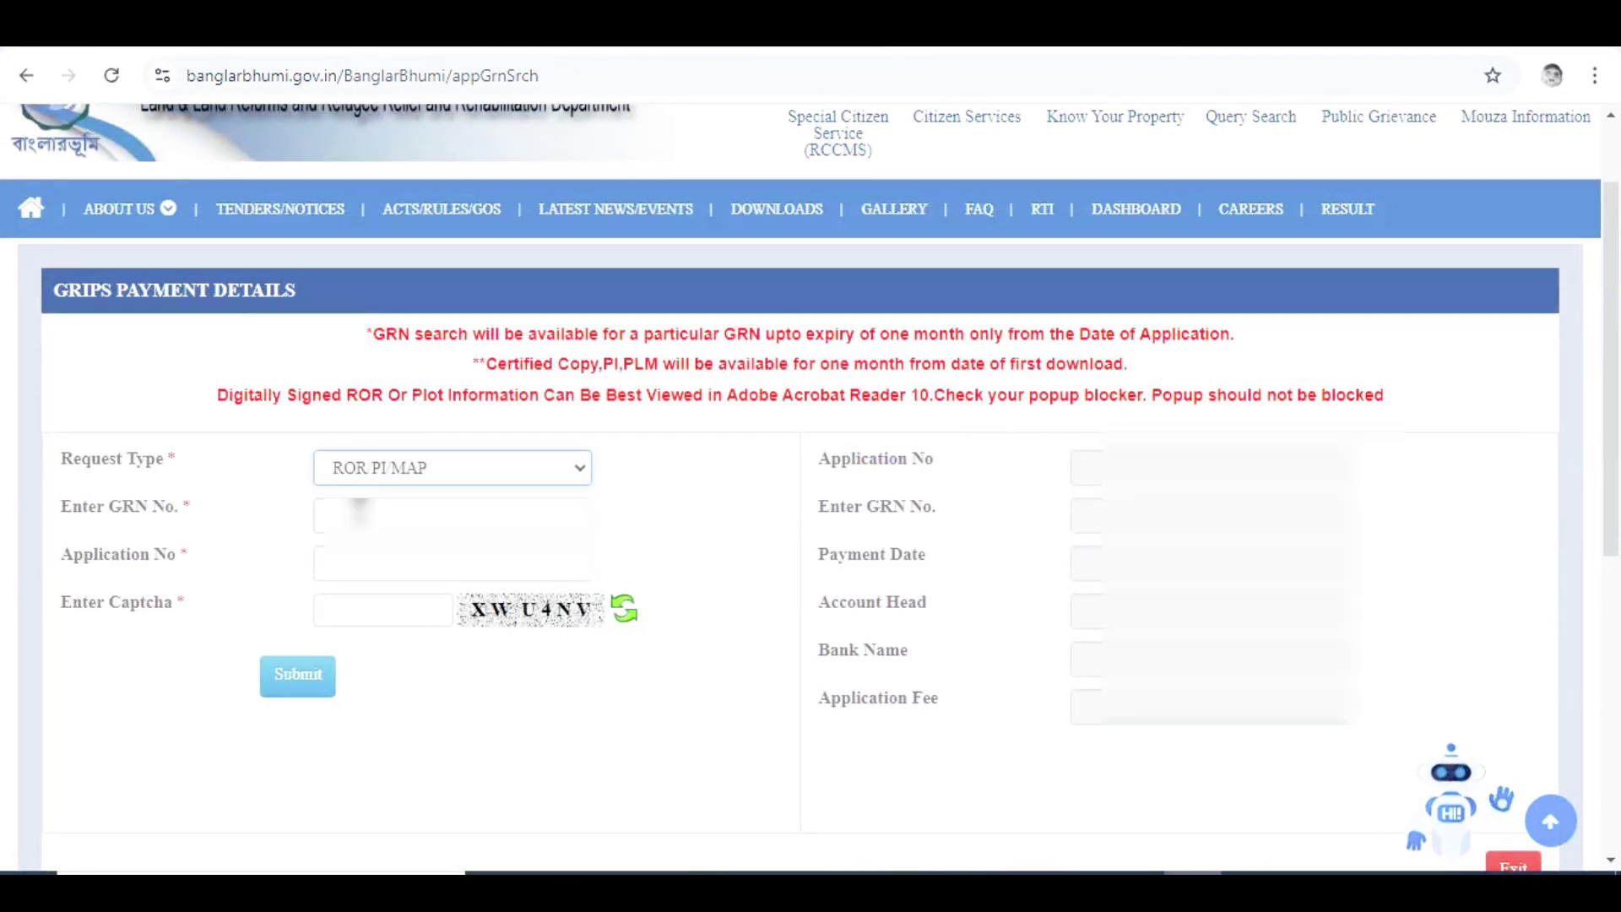
Step: Enter the GRN number, the application number and the displayed captcha, and submit the search
click(359, 511)
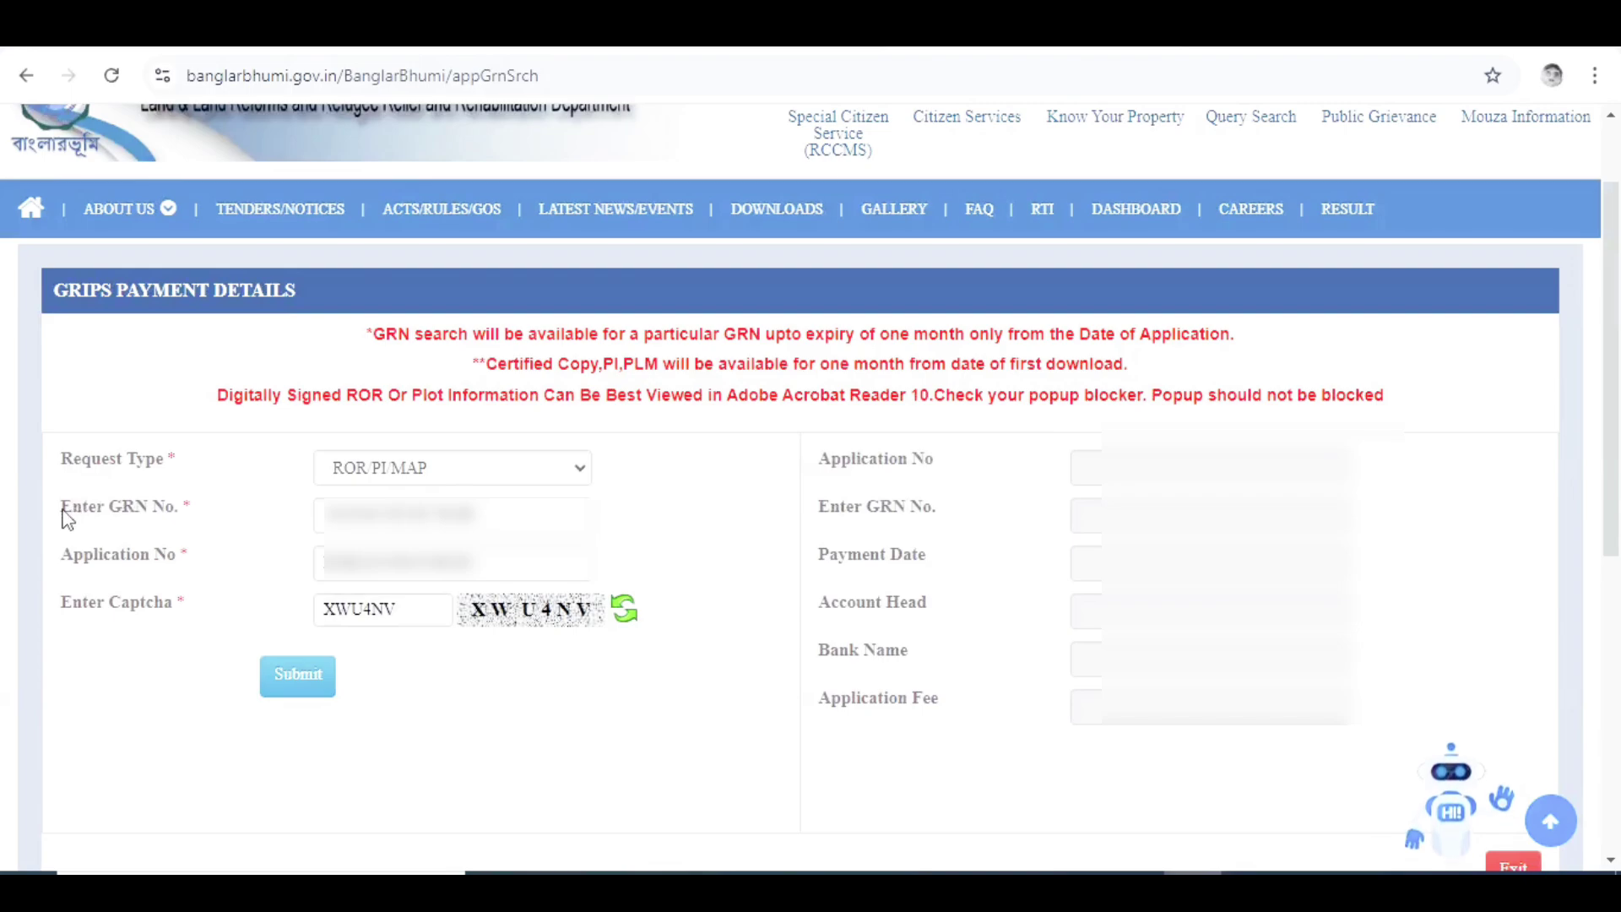
drag(63, 507, 187, 560)
click(67, 615)
drag(49, 604, 192, 603)
click(327, 686)
click(308, 680)
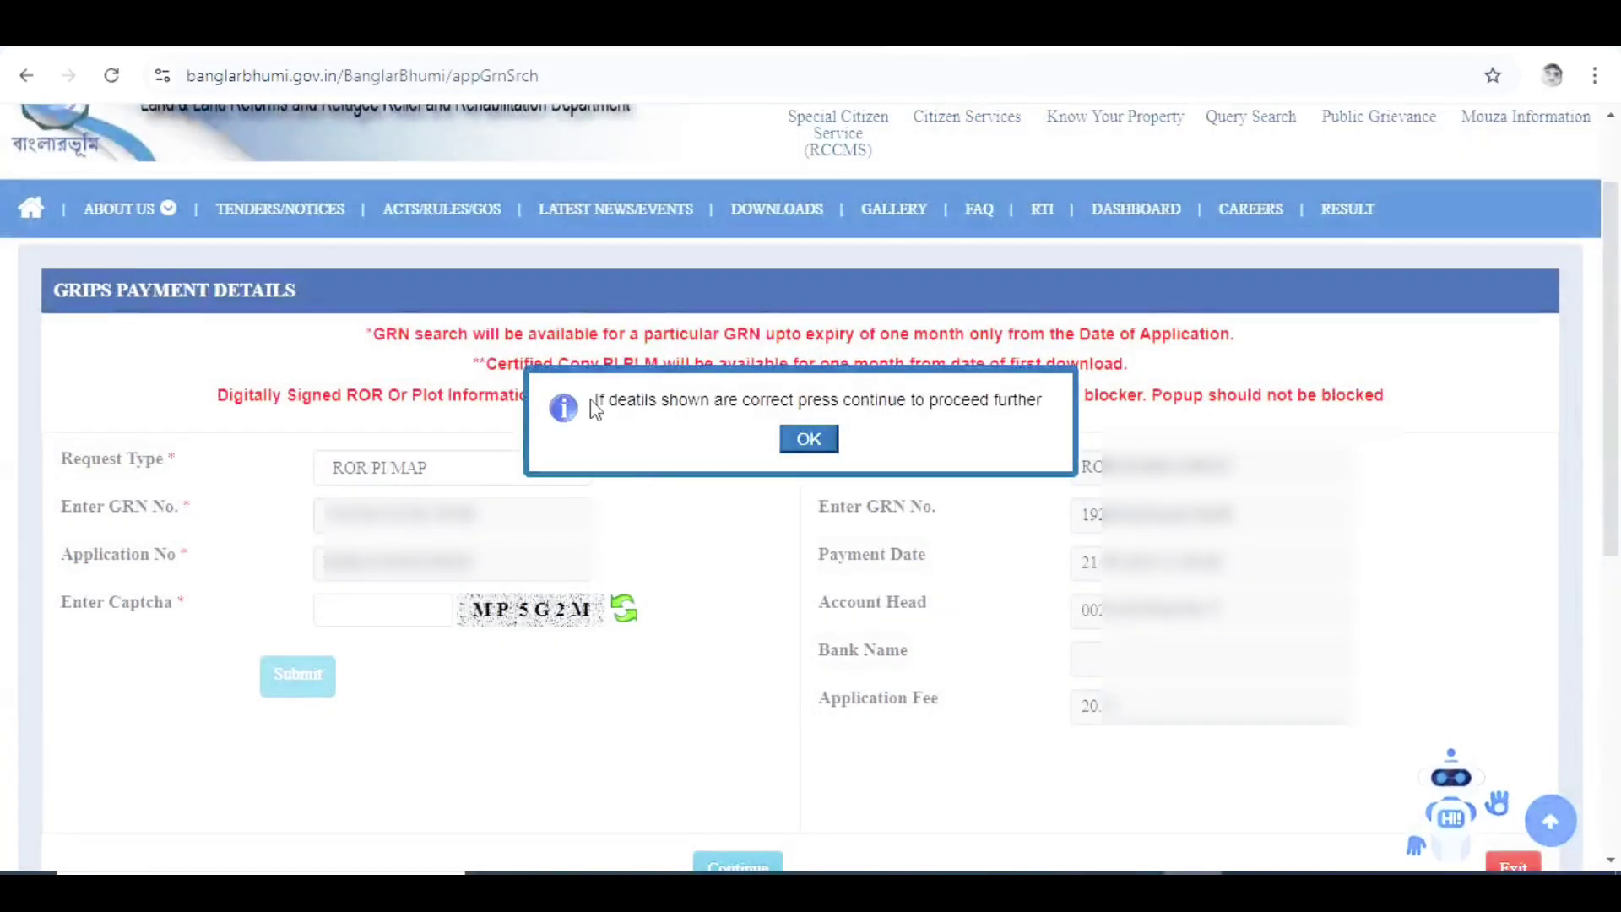
Step: Read and acknowledge the message about proceeding if the retrieved details are correct
drag(592, 402, 1050, 398)
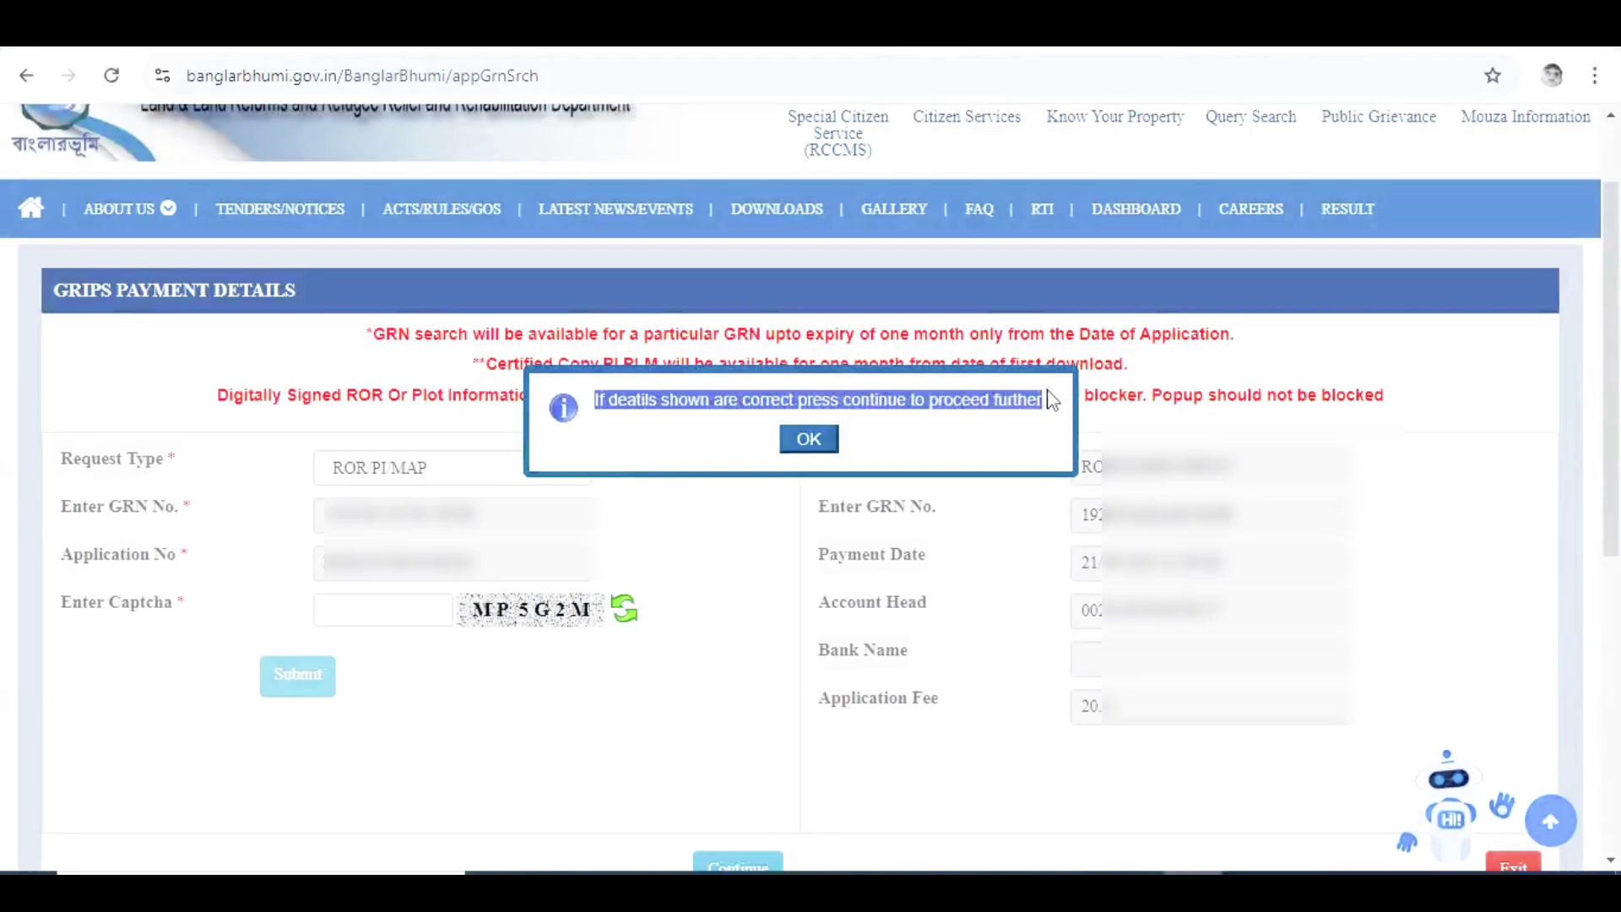
click(1050, 401)
click(809, 439)
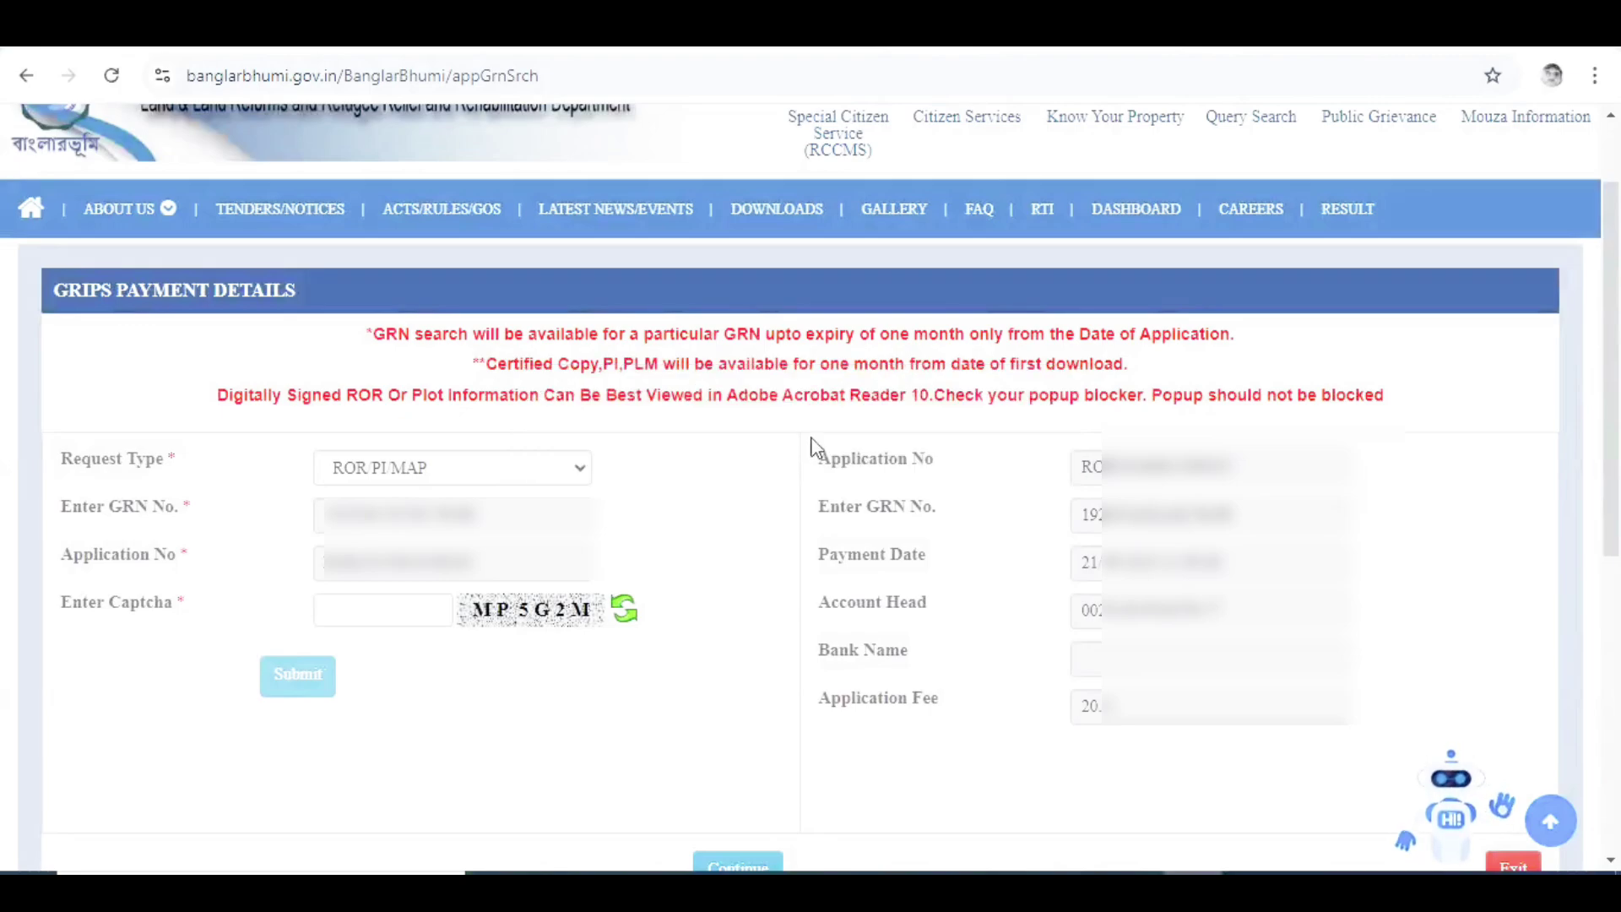
Step: Check the retrieved application number, GRN number and payment date, and continue with the request
drag(823, 473, 948, 471)
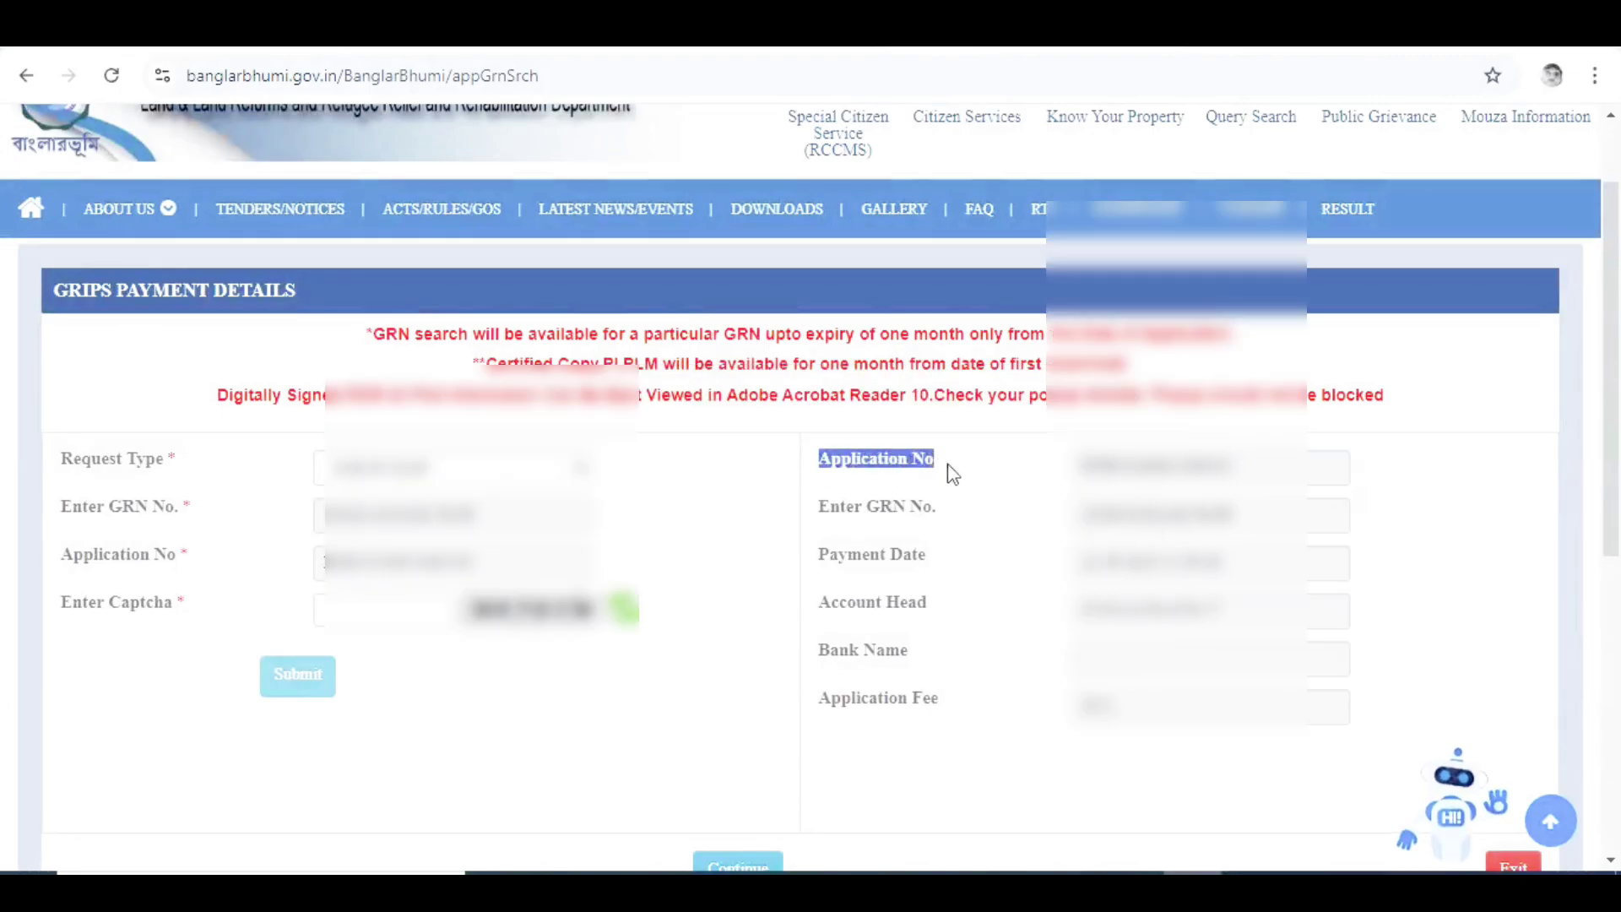
click(955, 475)
drag(812, 517, 944, 510)
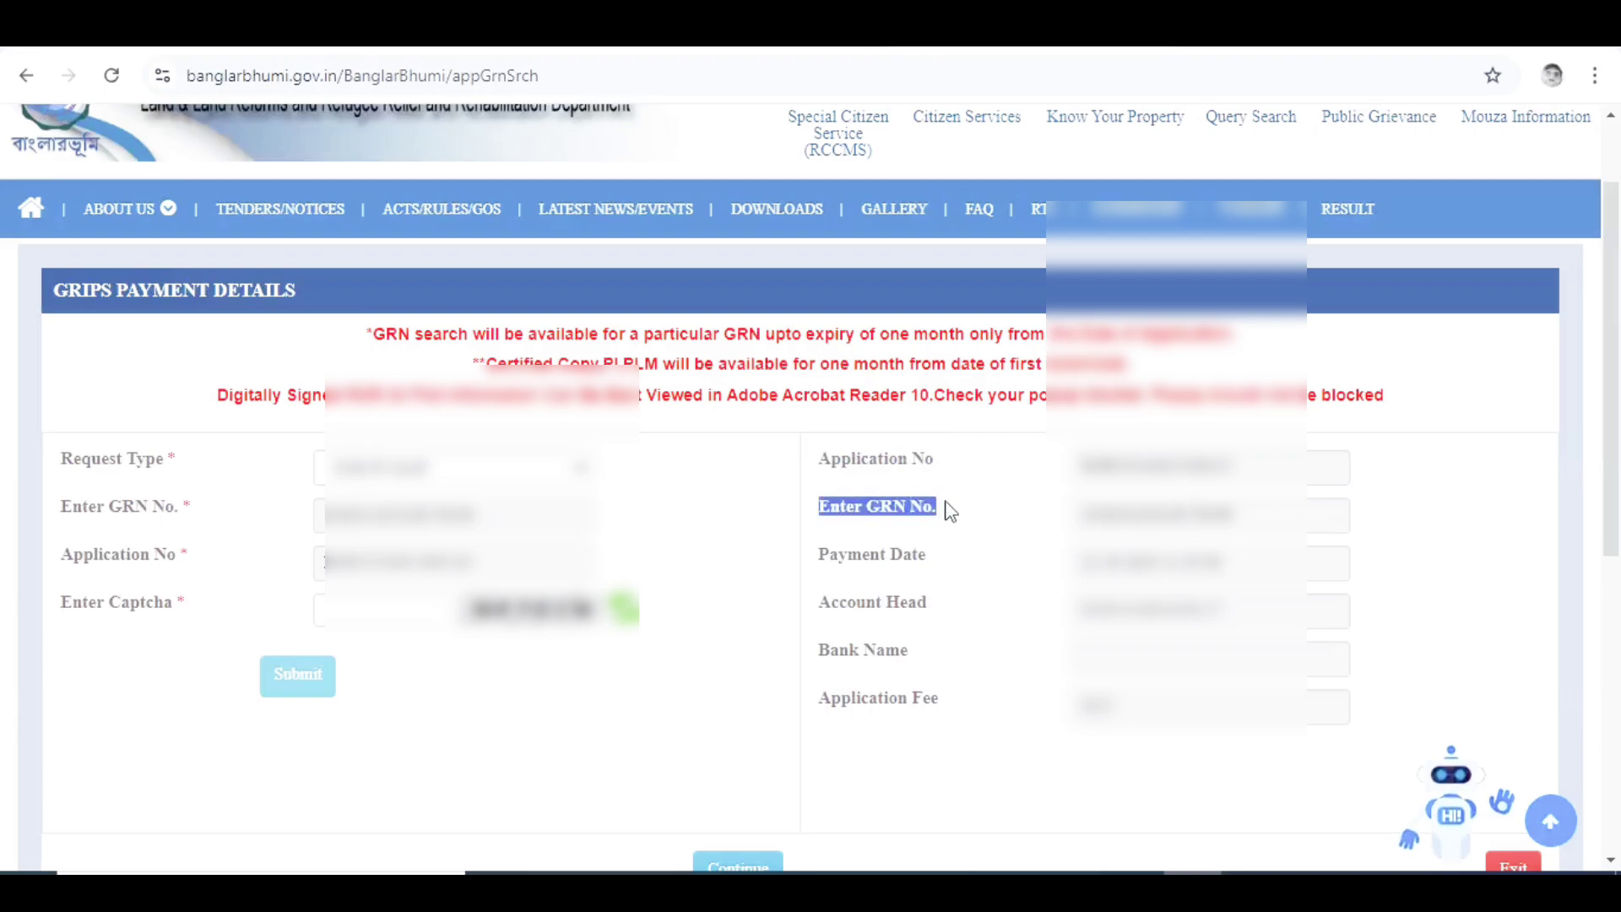
click(951, 510)
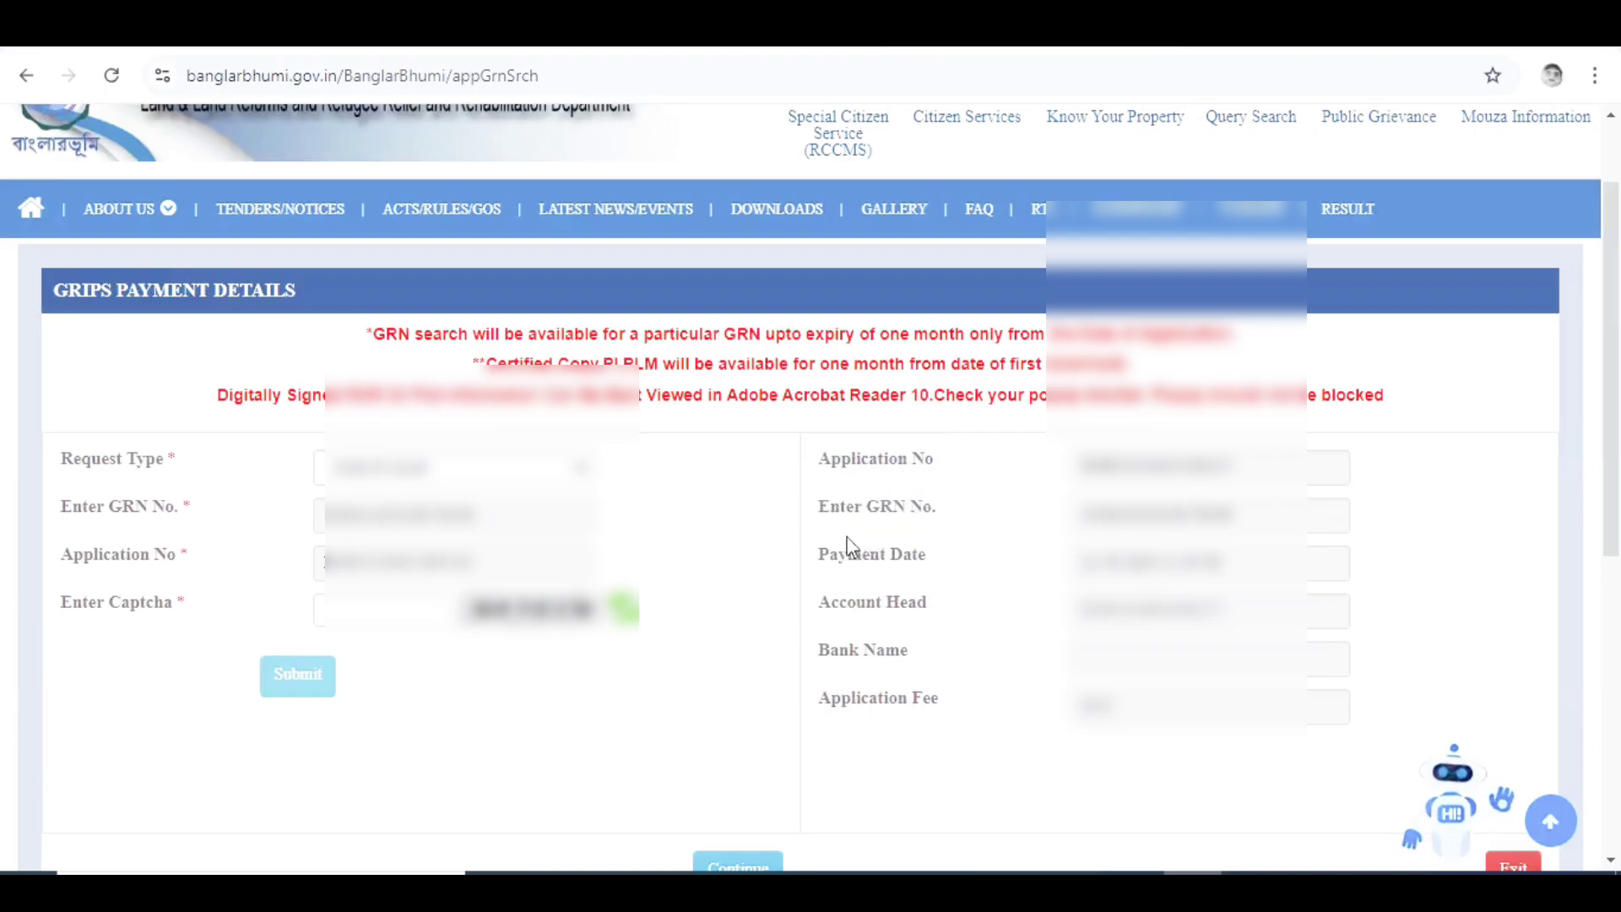
drag(825, 560, 903, 564)
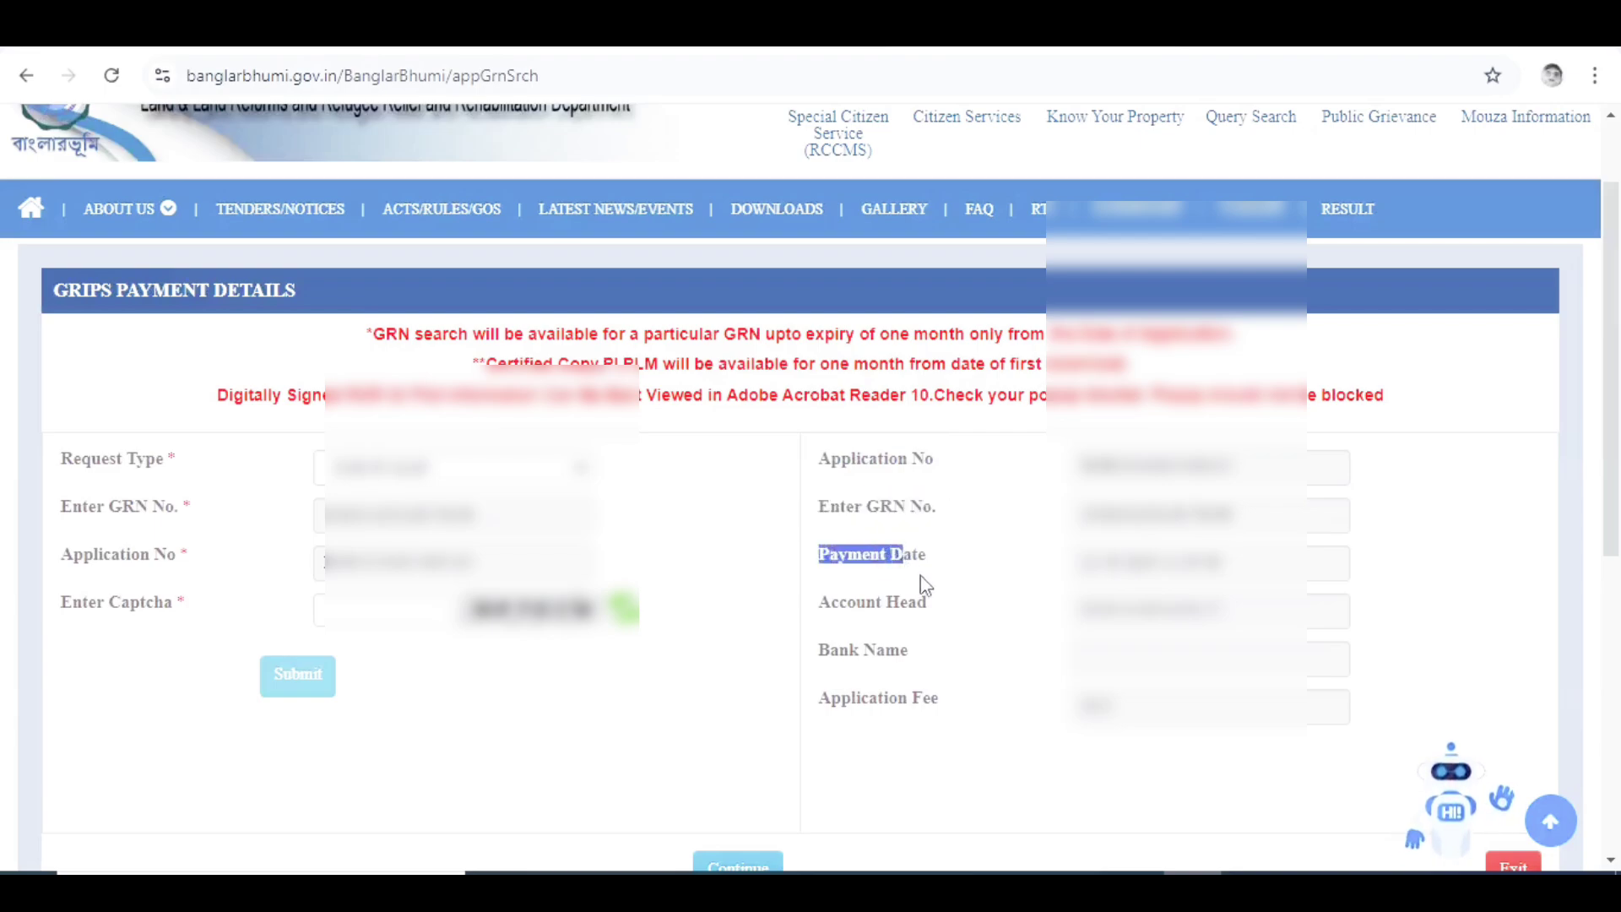
click(970, 597)
scroll(970, 597, down, 1)
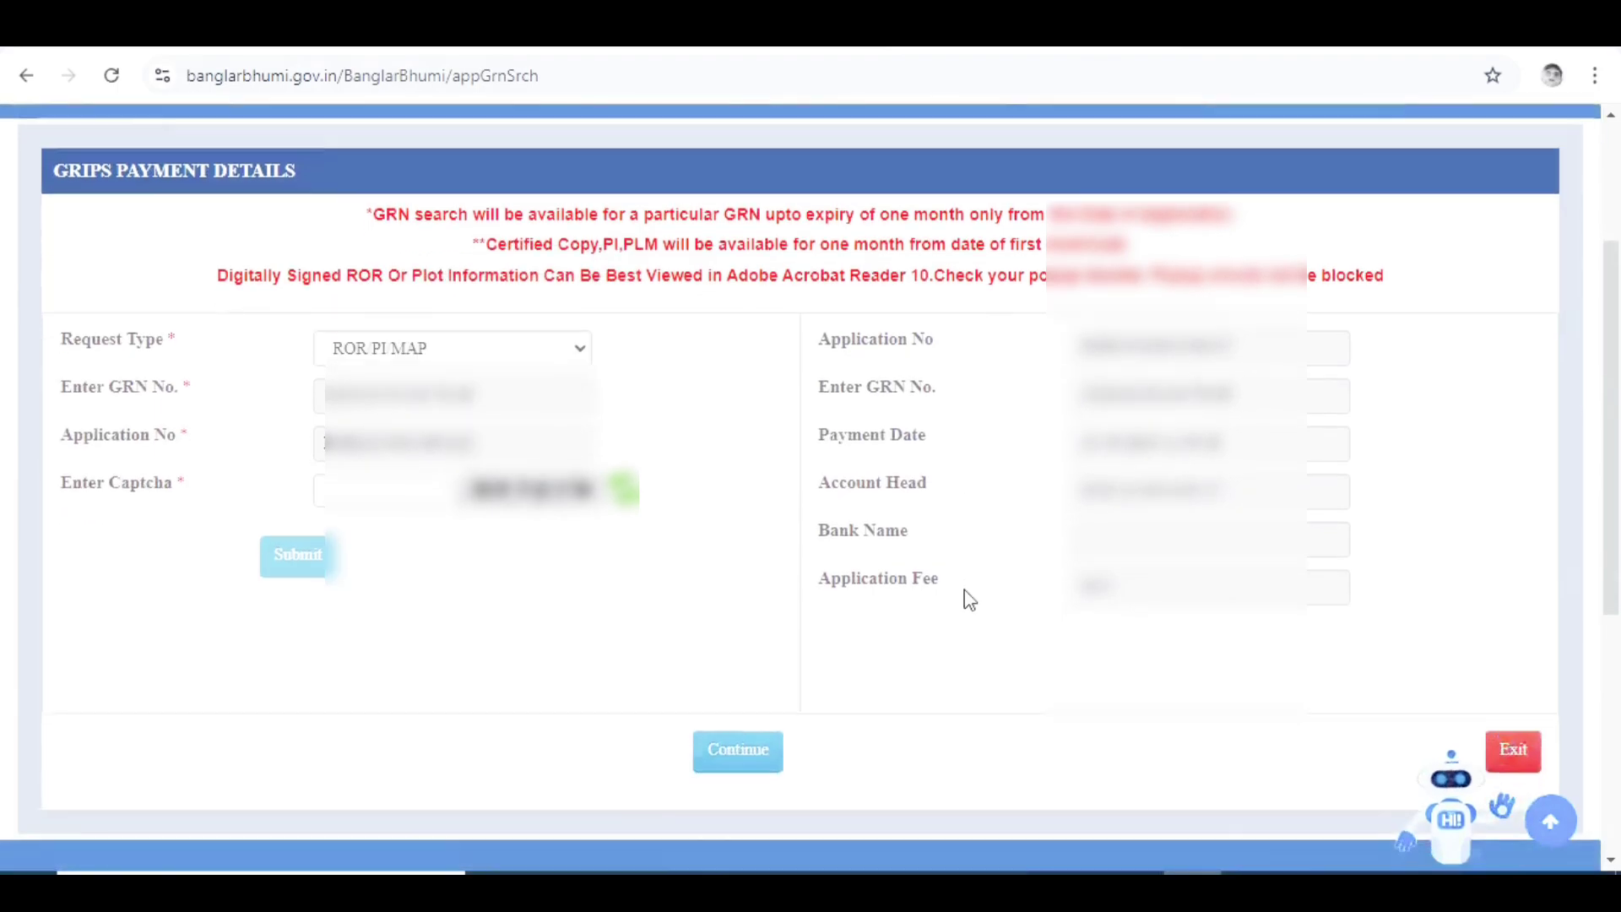
click(745, 767)
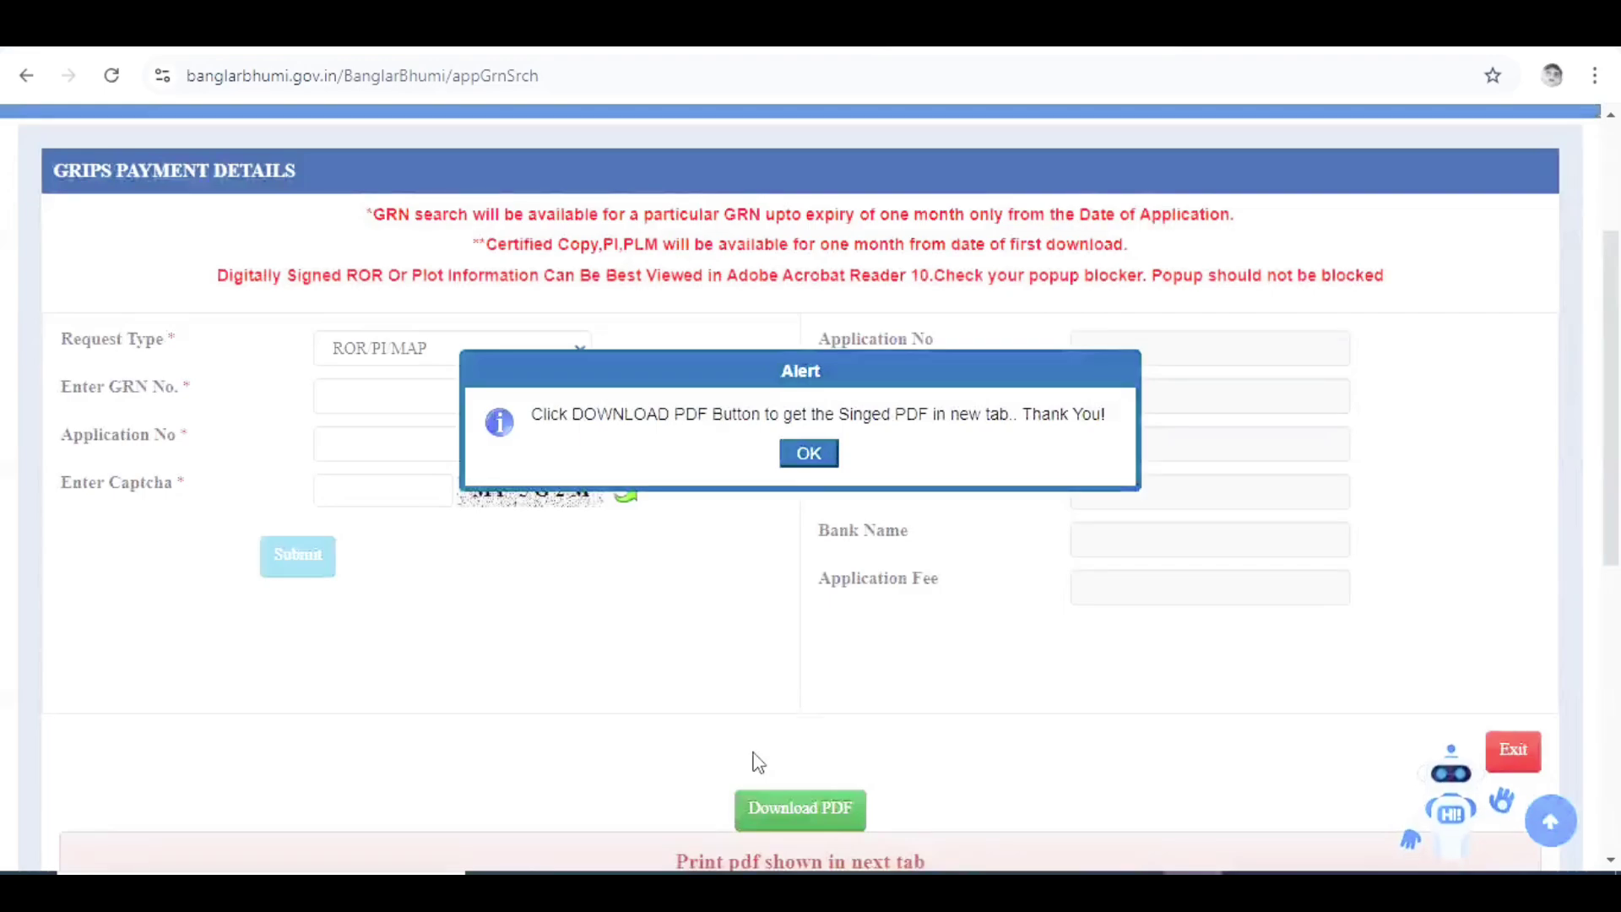
Step: Acknowledge the signed PDF alert and download the signed PDF
drag(527, 424, 1066, 403)
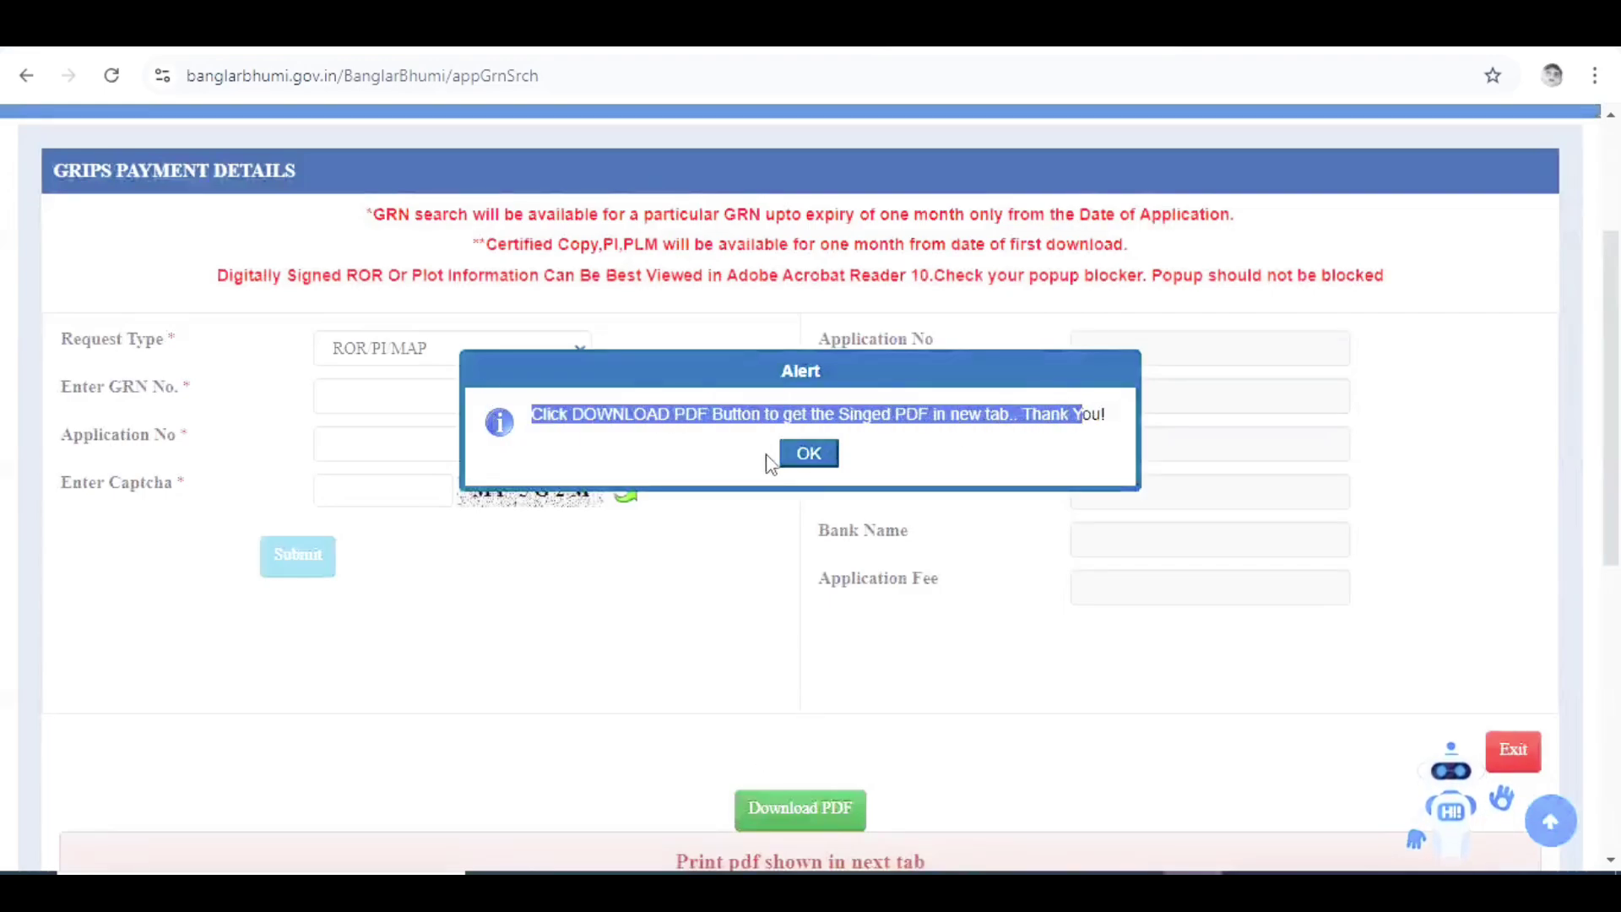
click(811, 455)
scroll(836, 560, down, 3)
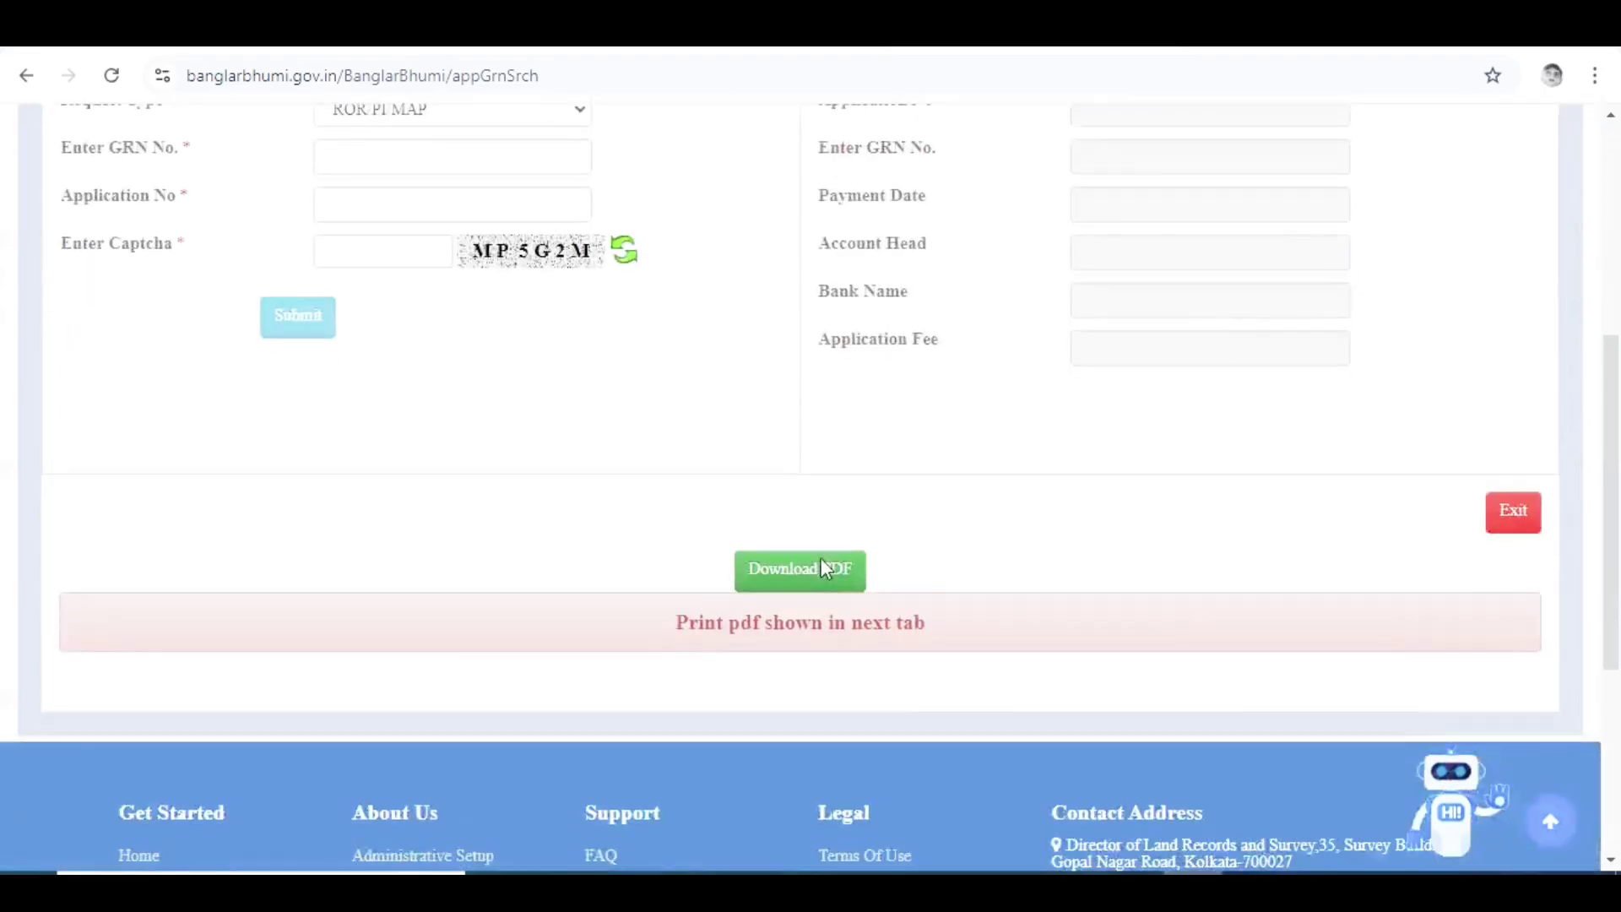
click(805, 573)
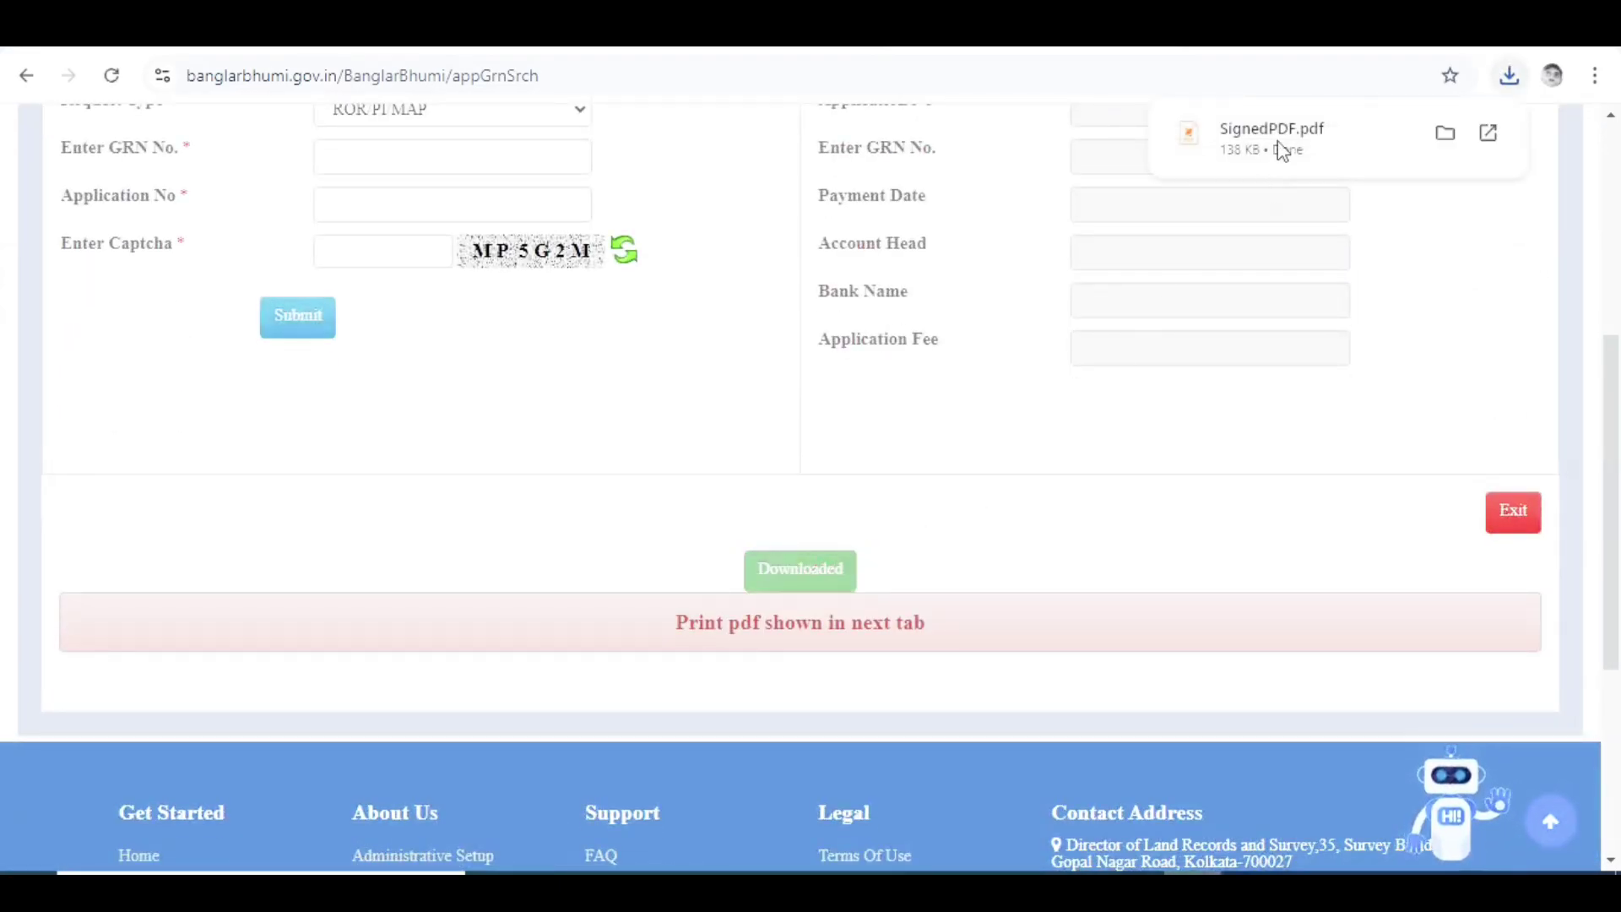
Step: Open the downloaded SignedPDF.pdf and examine the header details of the record
click(1275, 142)
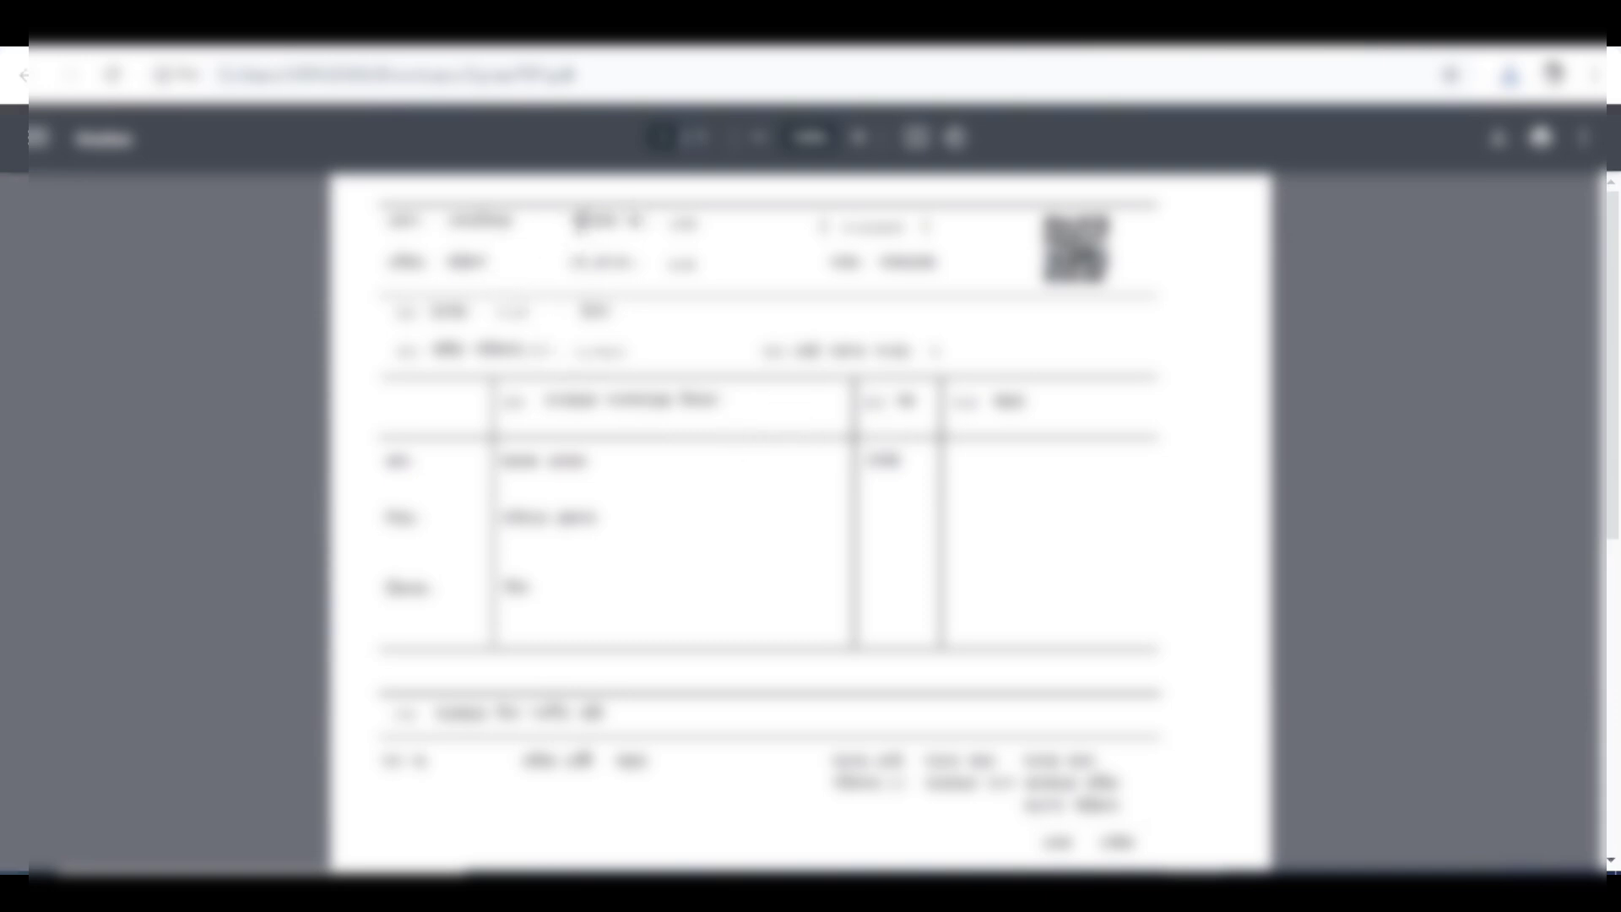
drag(577, 221, 716, 240)
click(610, 277)
drag(420, 317, 557, 349)
click(568, 349)
drag(796, 350, 918, 352)
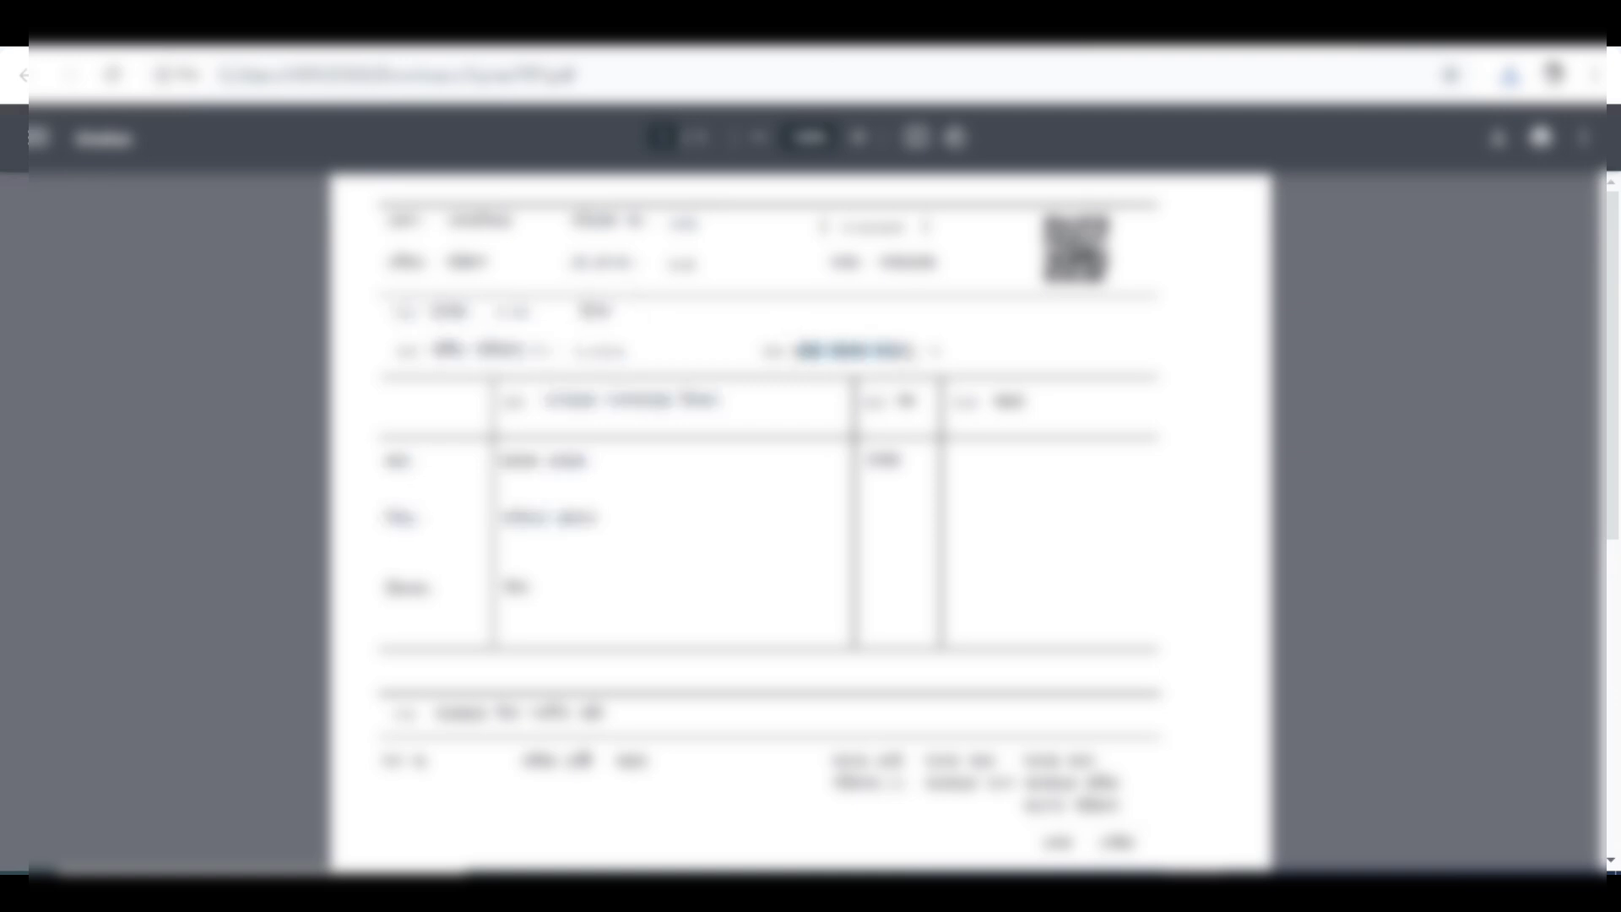
click(932, 352)
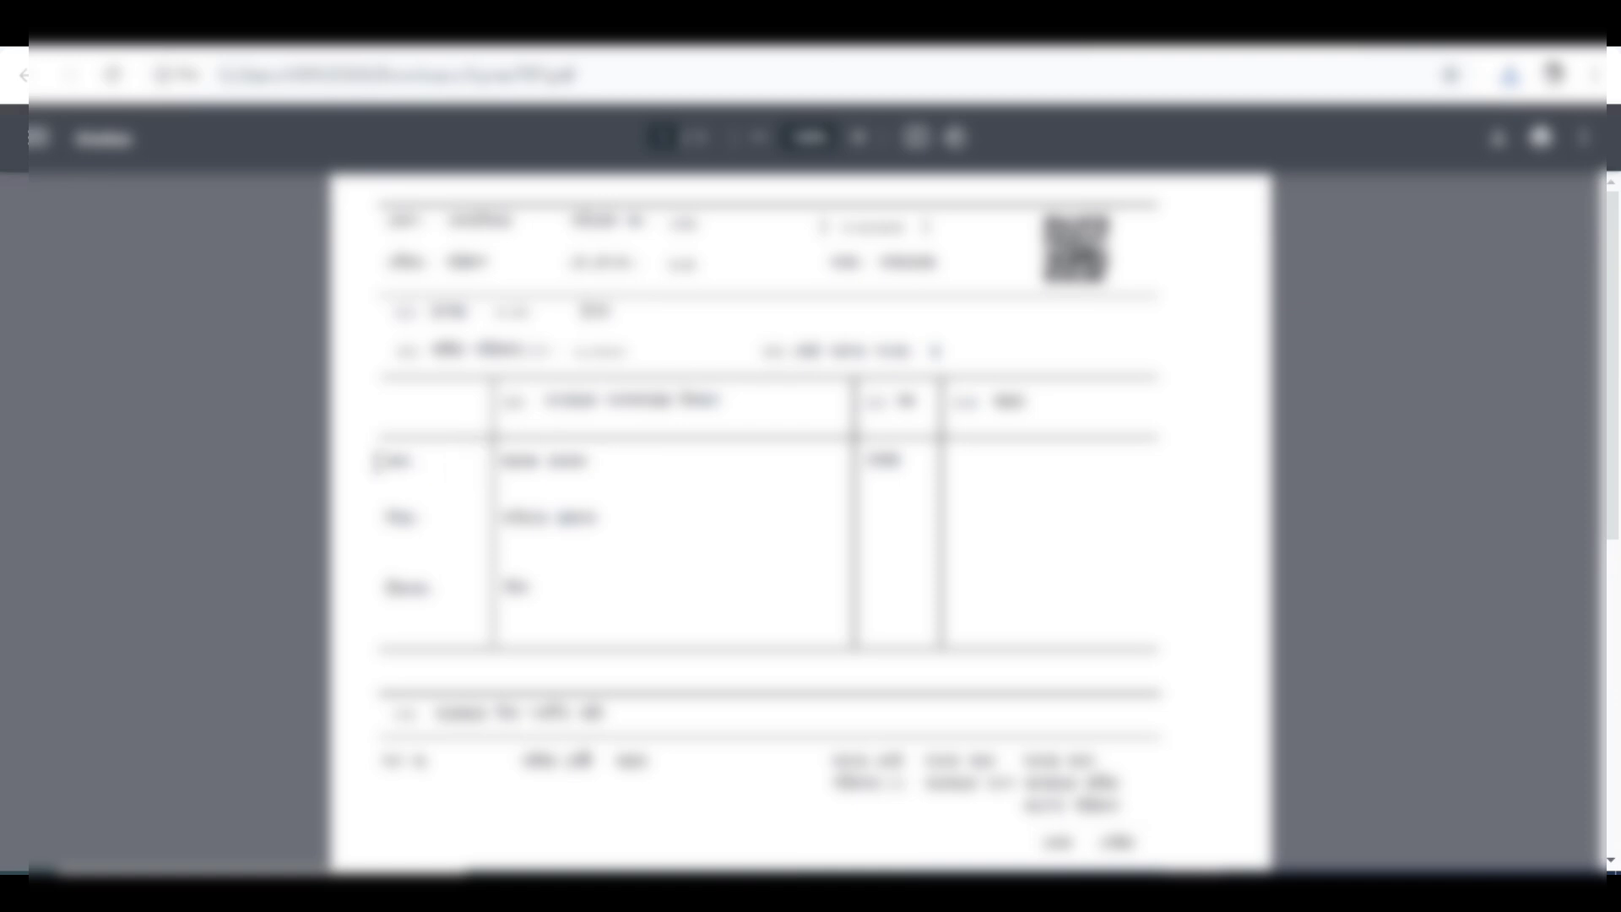
Step: Examine the rows of the owner table and the land details table in the signed record
drag(378, 461, 433, 454)
drag(382, 515, 422, 520)
drag(376, 588, 473, 600)
click(628, 562)
scroll(747, 517, down, 3)
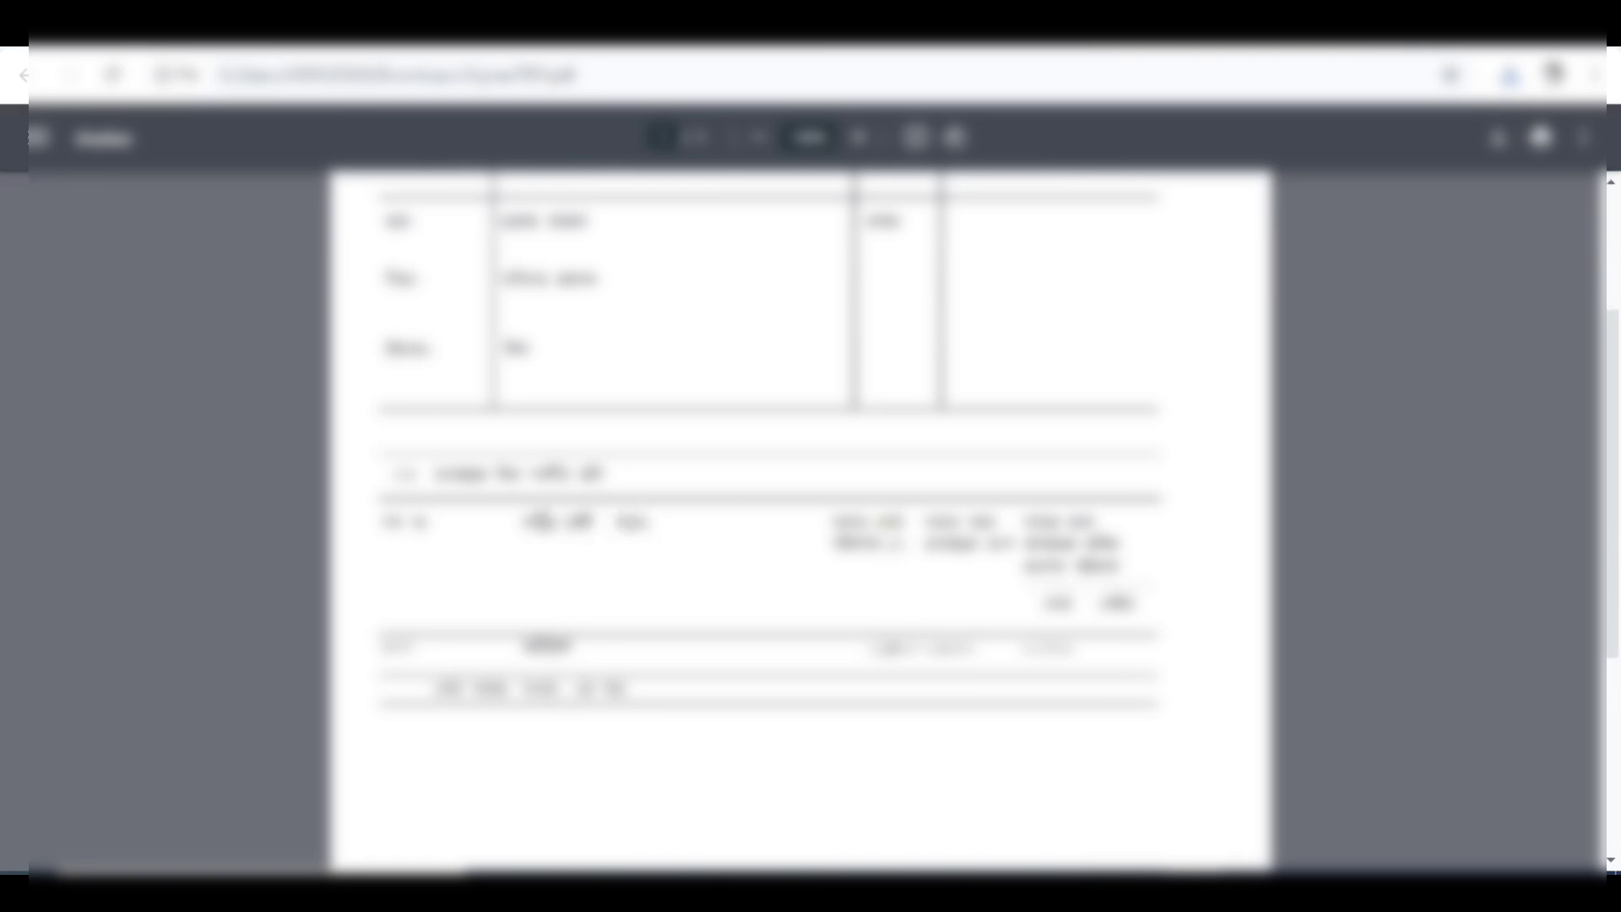
drag(378, 521, 459, 539)
click(459, 539)
drag(376, 646, 779, 673)
scroll(778, 673, down, 5)
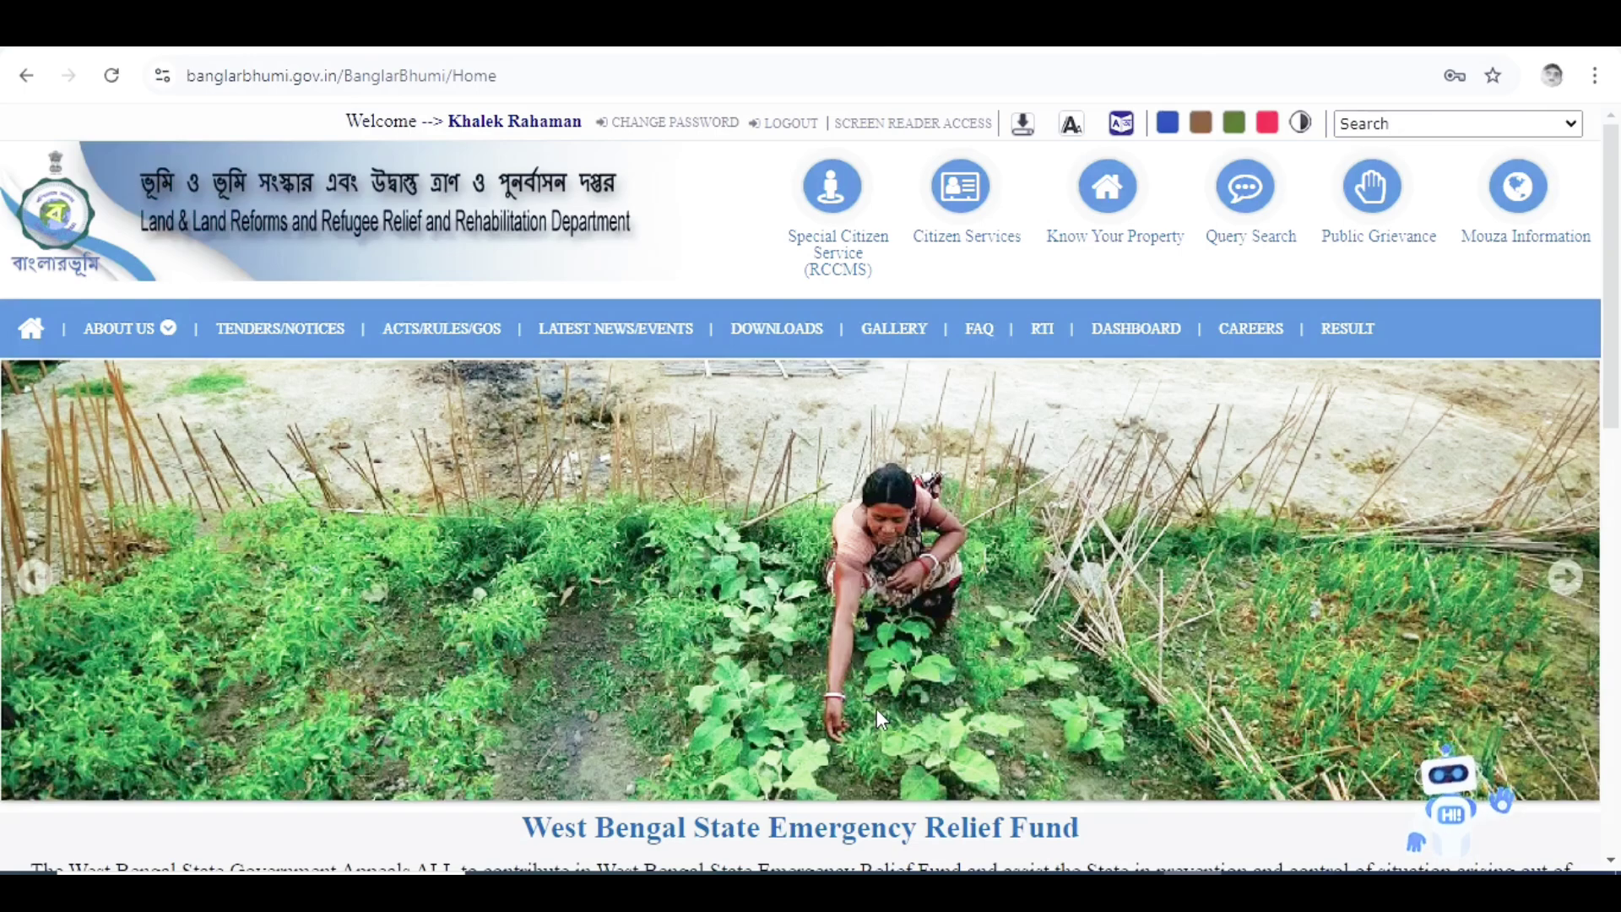
Step: Return to GRN Search from the Banglarbhumi home page and select ROR/PI/MAP as the request type
click(963, 205)
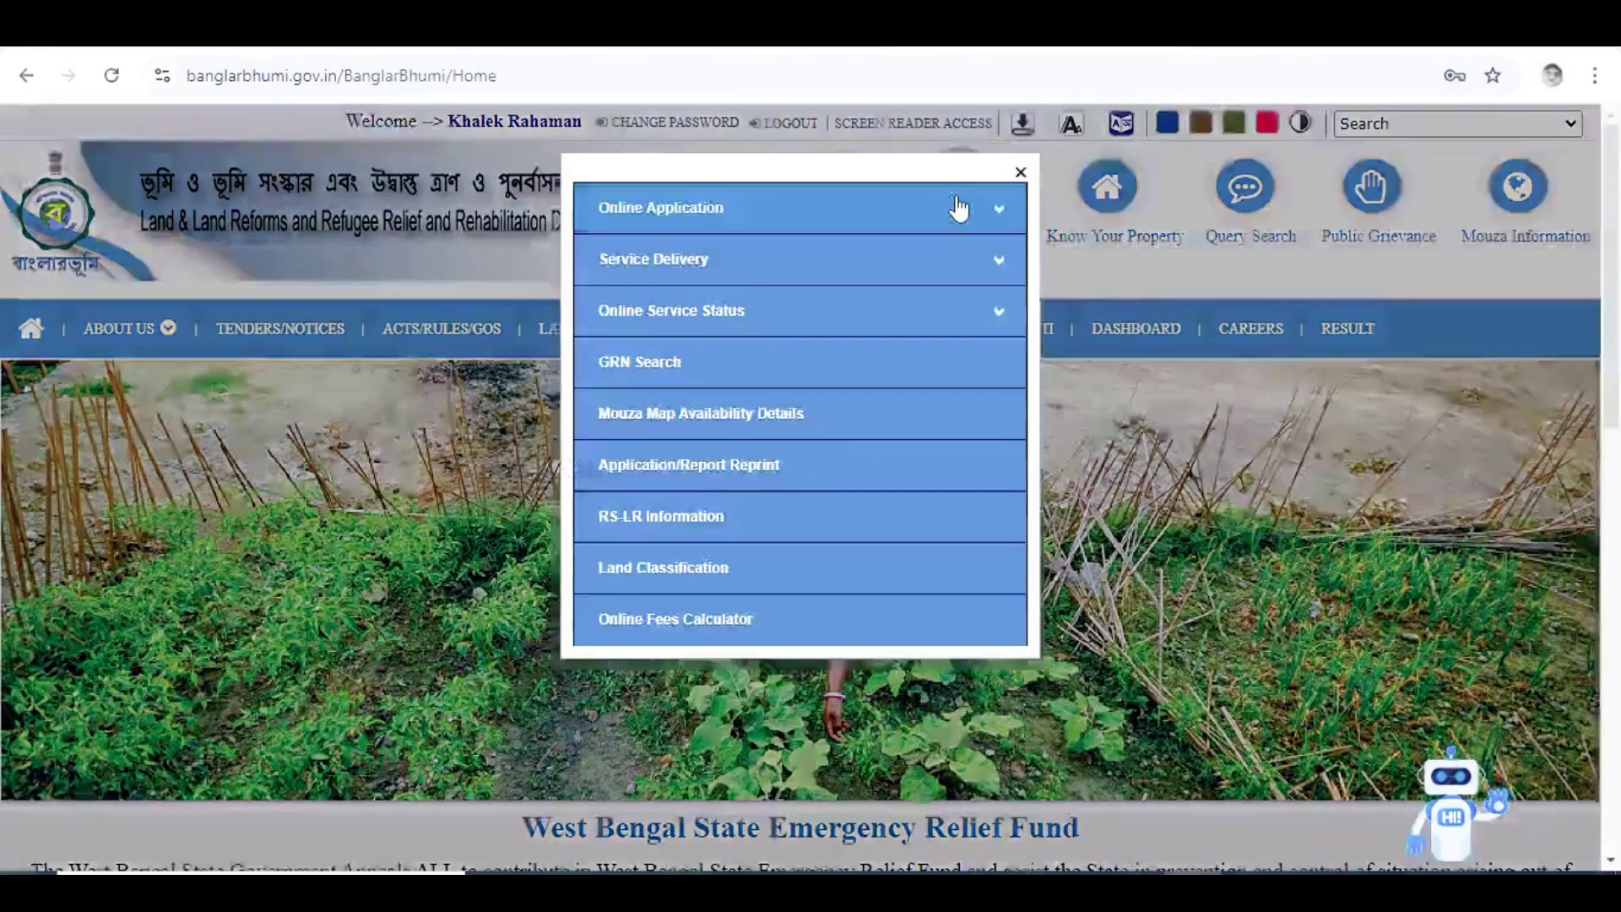
click(680, 378)
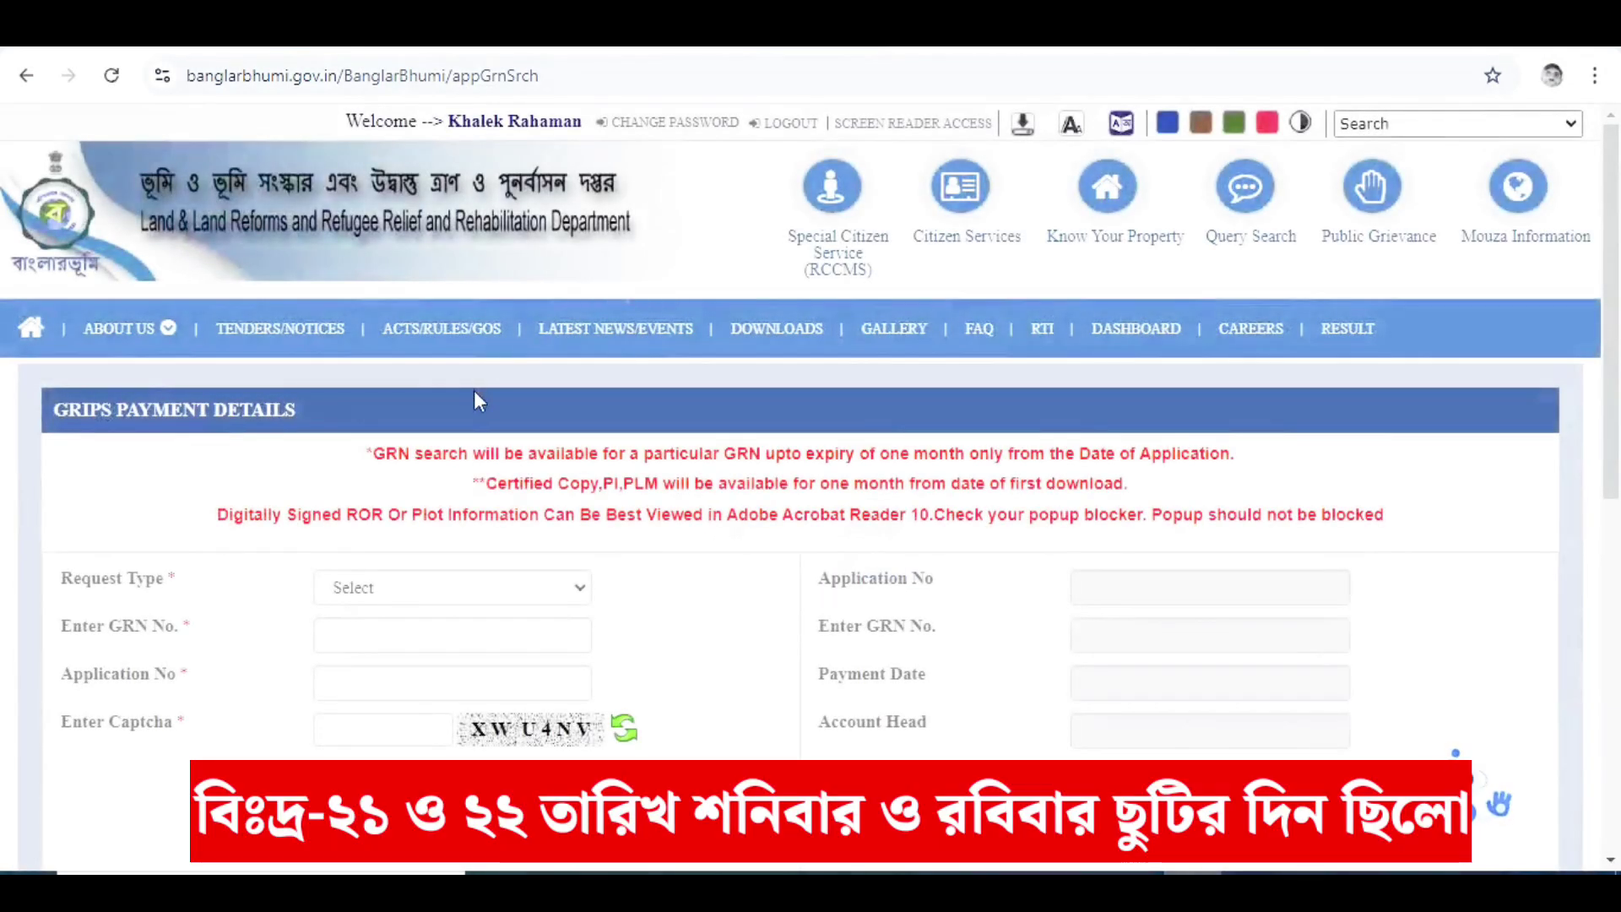
scroll(398, 505, down, 2)
click(371, 470)
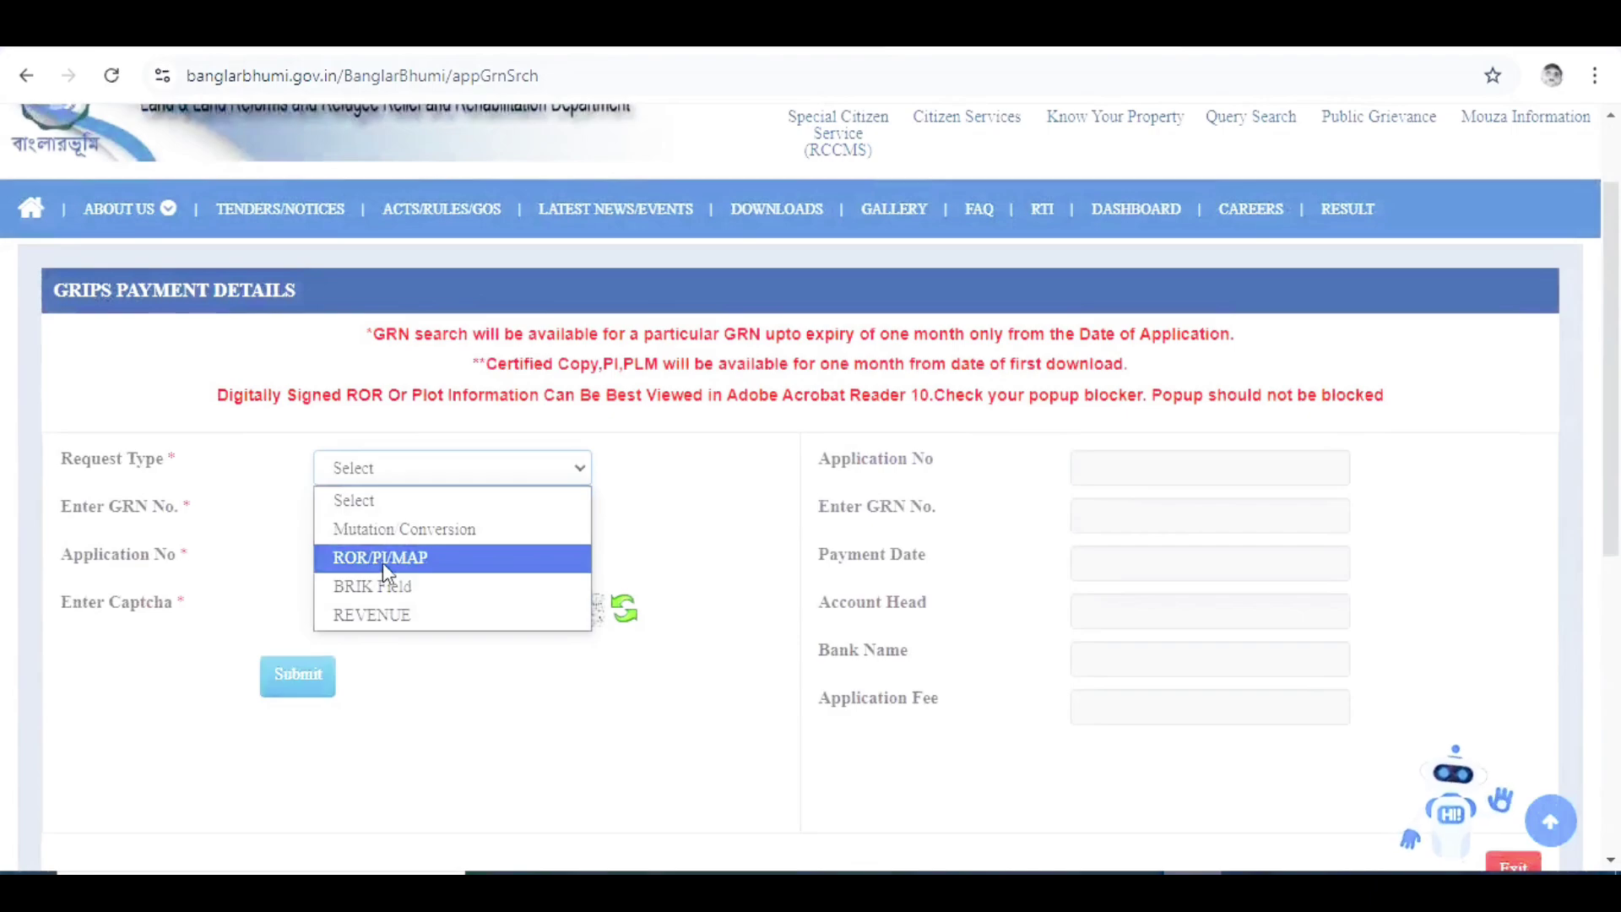
click(383, 561)
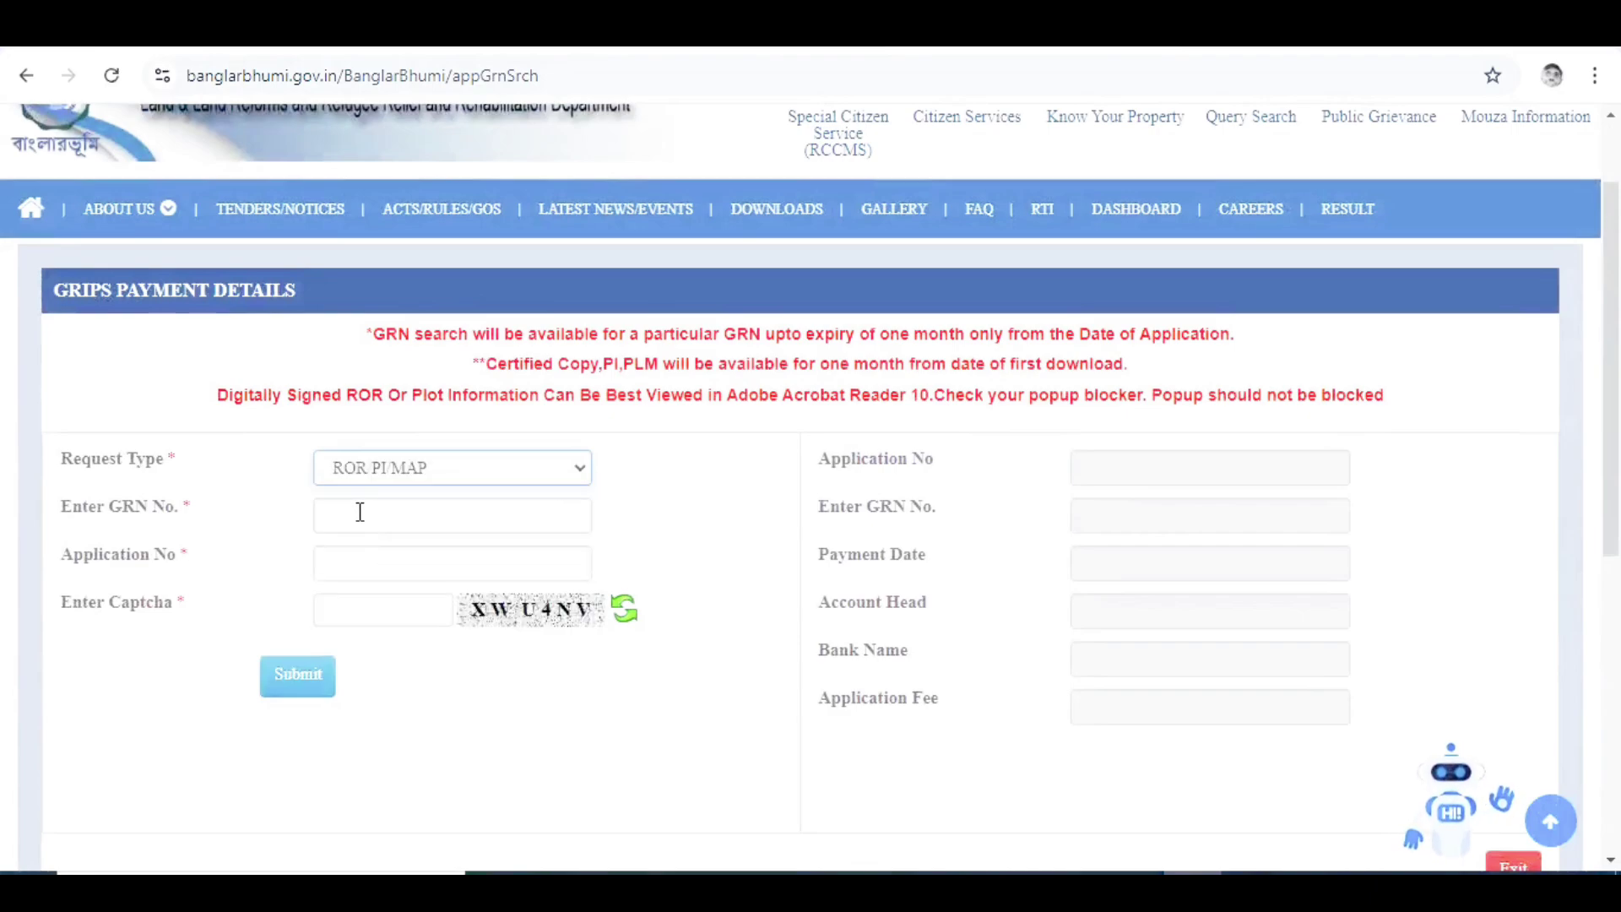